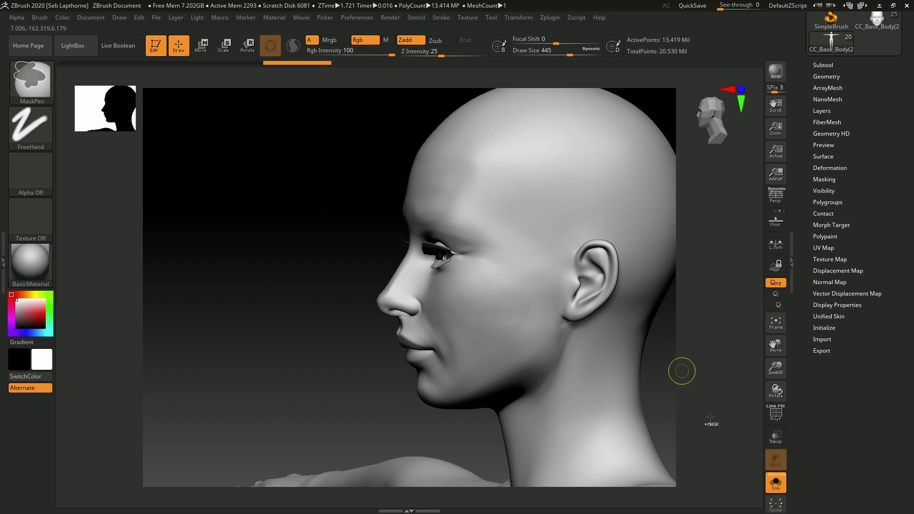
Examine the character's head from several angles, isolating it from the hair and briefly checking its wireframe
{"action": "right_click_drag", "start_coordinate": [567, 380], "coordinate": [538, 333], "text": "ctrl"}
{"action": "right_click_drag", "start_coordinate": [538, 334], "coordinate": [531, 199]}
{"action": "right_click_drag", "start_coordinate": [530, 199], "coordinate": [572, 322], "text": "ctrl"}
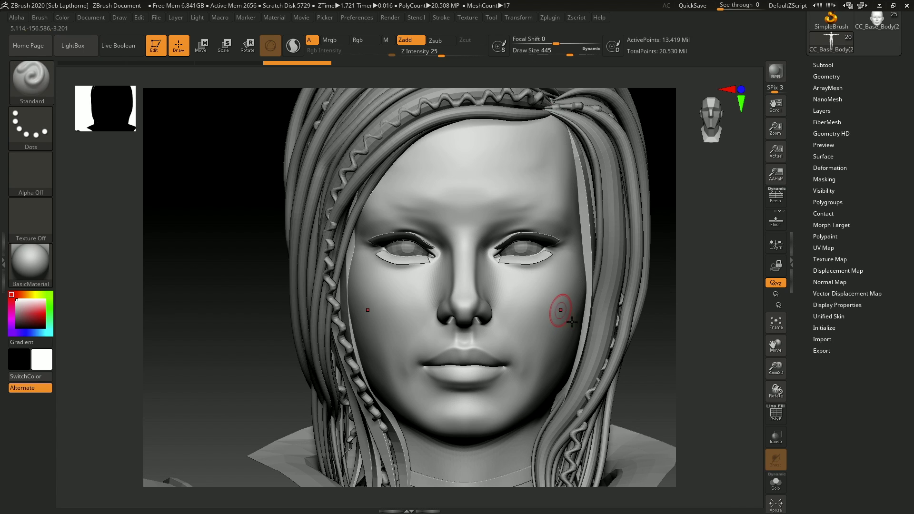
{"action": "left_click", "coordinate": [775, 484]}
{"action": "left_click", "coordinate": [776, 414]}
{"action": "left_click", "coordinate": [776, 414]}
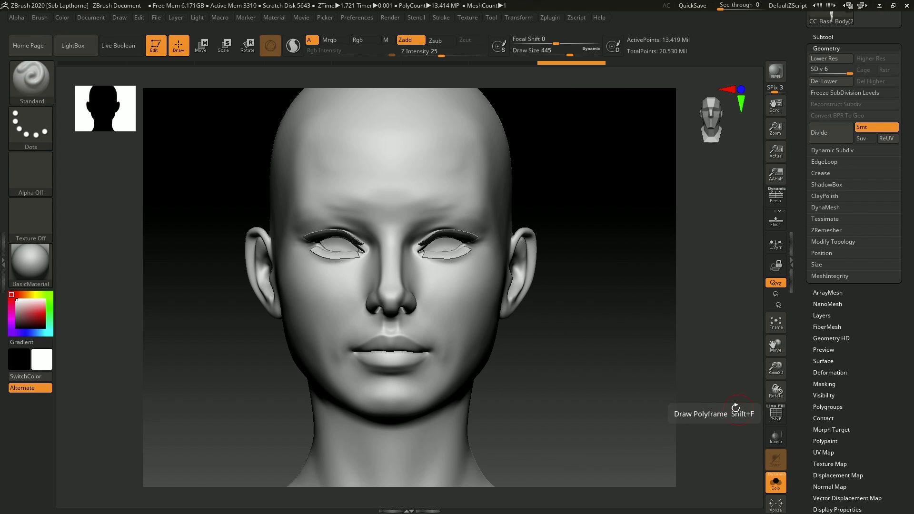
{"action": "left_click_drag", "start_coordinate": [561, 312], "coordinate": [580, 370]}
Compare the head with the complete haired character from both sides, ending with the head isolated
{"action": "left_click", "coordinate": [773, 484]}
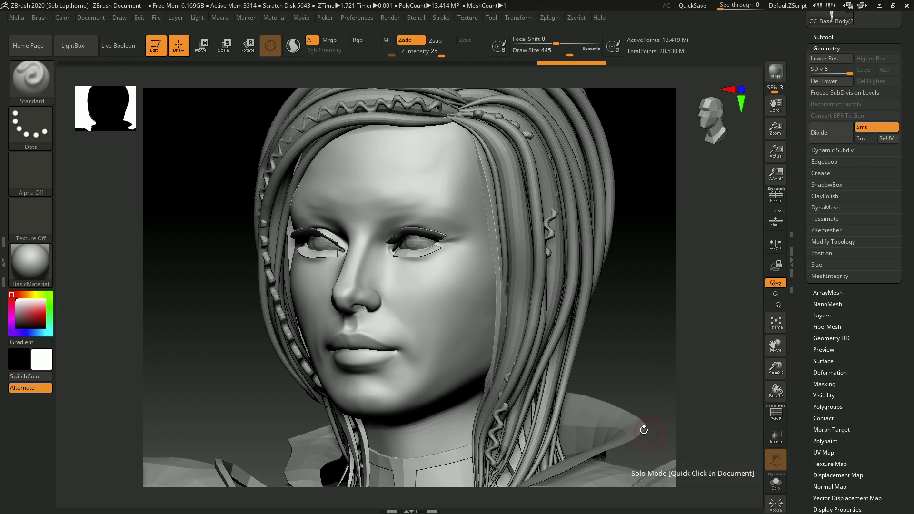
{"action": "right_click_drag", "start_coordinate": [632, 424], "coordinate": [562, 307], "text": "ctrl"}
{"action": "right_click_drag", "start_coordinate": [562, 307], "coordinate": [595, 297]}
{"action": "right_click_drag", "start_coordinate": [537, 220], "coordinate": [550, 278], "text": "ctrl"}
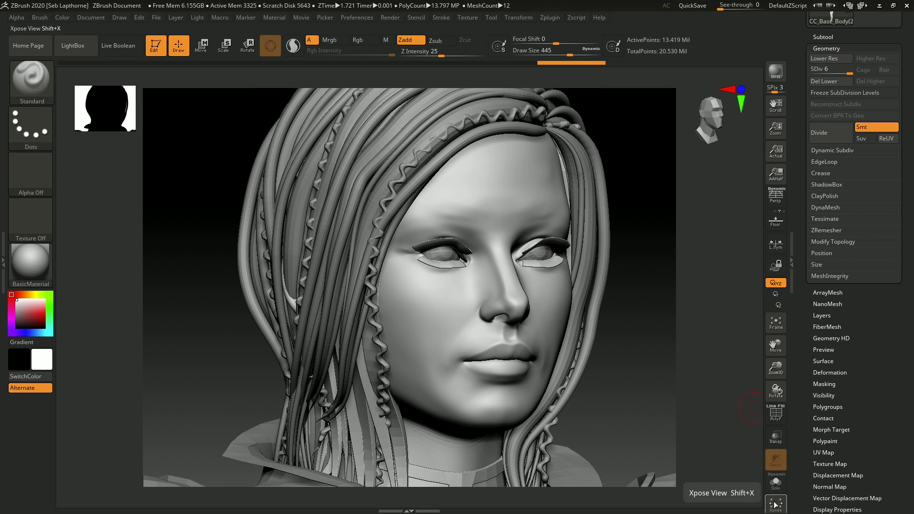
{"action": "left_click", "coordinate": [775, 484]}
{"action": "right_click_drag", "start_coordinate": [582, 331], "coordinate": [508, 302]}
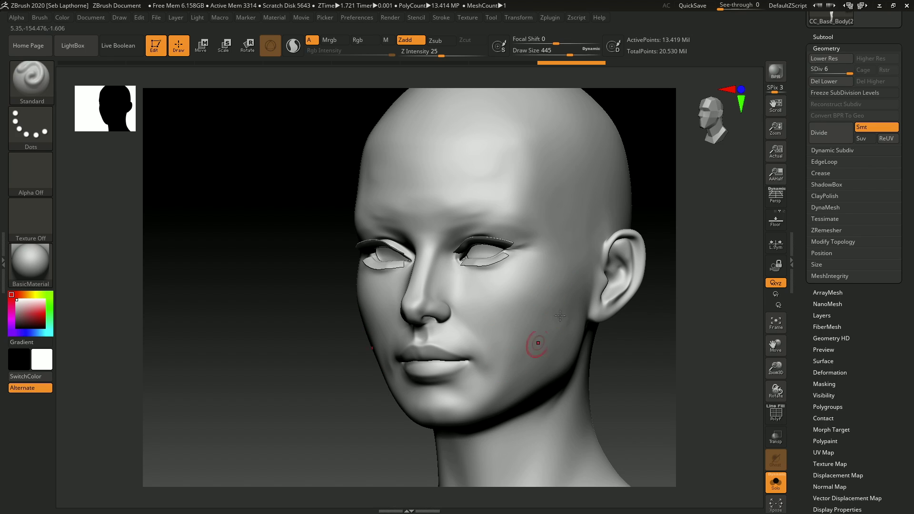
Lower the isolated head's subdivision level to 4 and check its shape from the front and at an angle
{"action": "left_click_drag", "start_coordinate": [842, 73], "coordinate": [838, 71]}
{"action": "right_click_drag", "start_coordinate": [635, 161], "coordinate": [647, 177]}
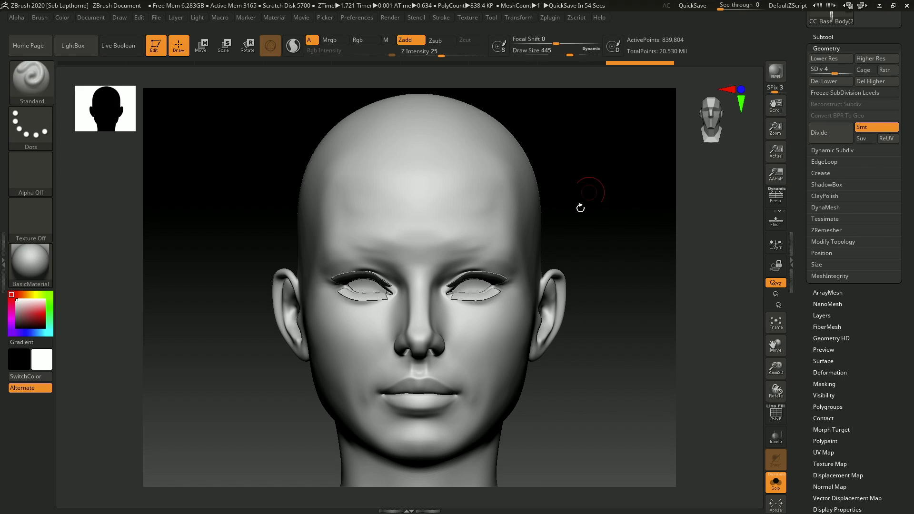
{"action": "mouse_move", "coordinate": [577, 210]}
{"action": "left_mouse_down"}
{"action": "mouse_move", "coordinate": [598, 237]}
{"action": "mouse_move", "coordinate": [618, 232]}
{"action": "mouse_move", "coordinate": [587, 222]}
{"action": "left_mouse_up"}
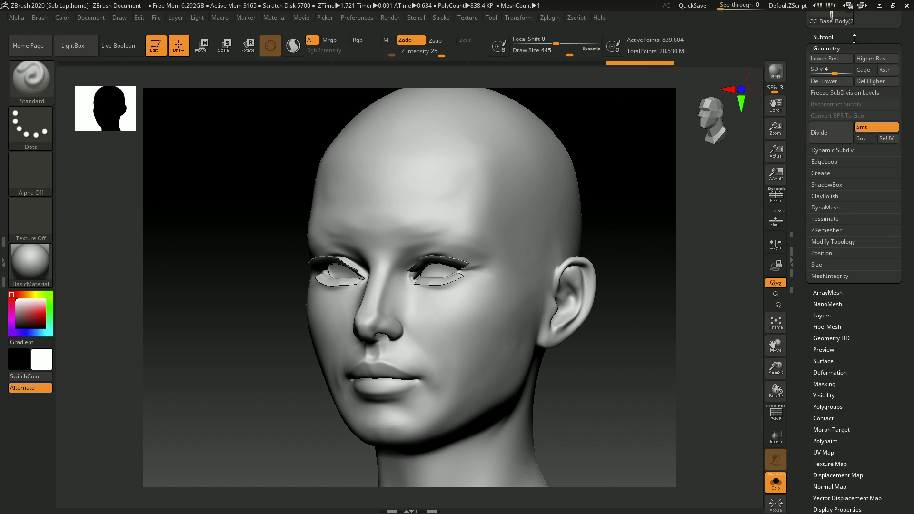
Switch to the separate detailed head tool, view it from different angles, and bring the tool export options into view
{"action": "left_click_drag", "start_coordinate": [853, 43], "coordinate": [852, 156]}
{"action": "left_click", "coordinate": [877, 104]}
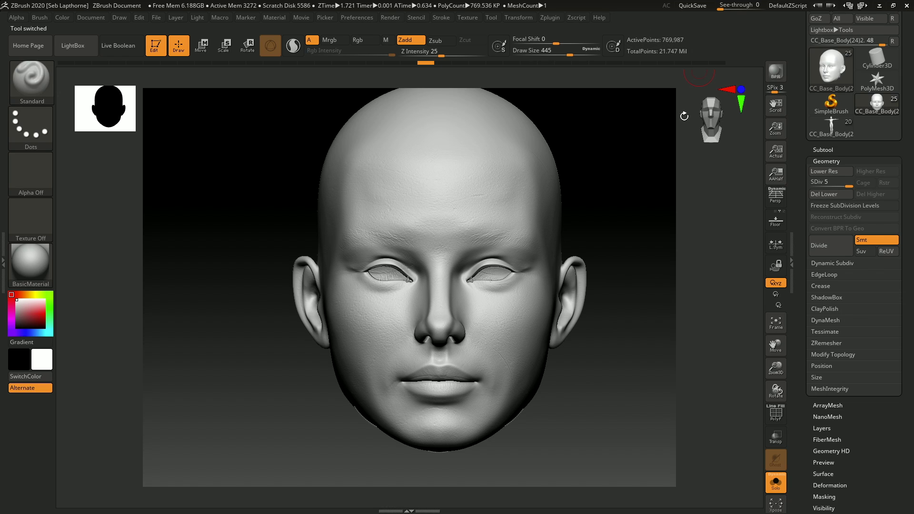
{"action": "right_click_drag", "start_coordinate": [567, 295], "coordinate": [759, 256]}
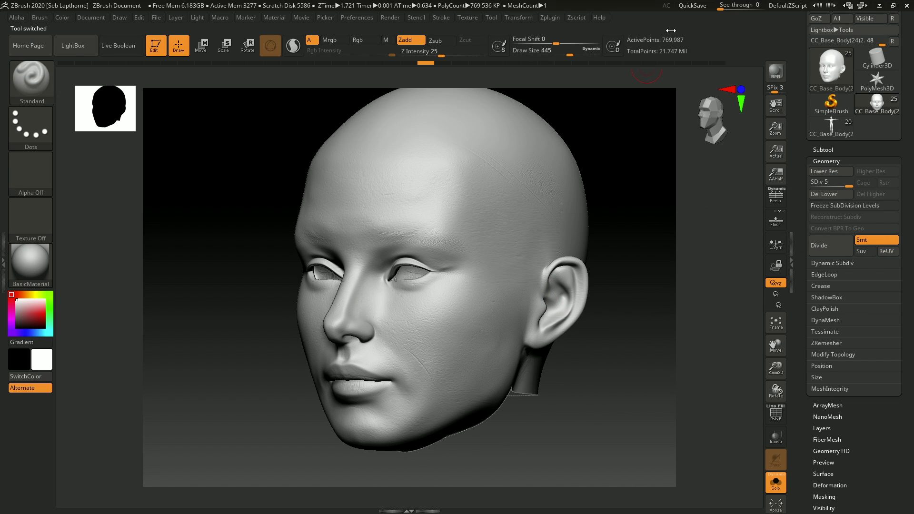
{"action": "mouse_move", "coordinate": [619, 190]}
{"action": "left_mouse_down"}
{"action": "mouse_move", "coordinate": [632, 191]}
{"action": "mouse_move", "coordinate": [642, 214]}
{"action": "mouse_move", "coordinate": [635, 210]}
{"action": "left_mouse_up"}
{"action": "left_click_drag", "start_coordinate": [898, 69], "coordinate": [896, 139]}
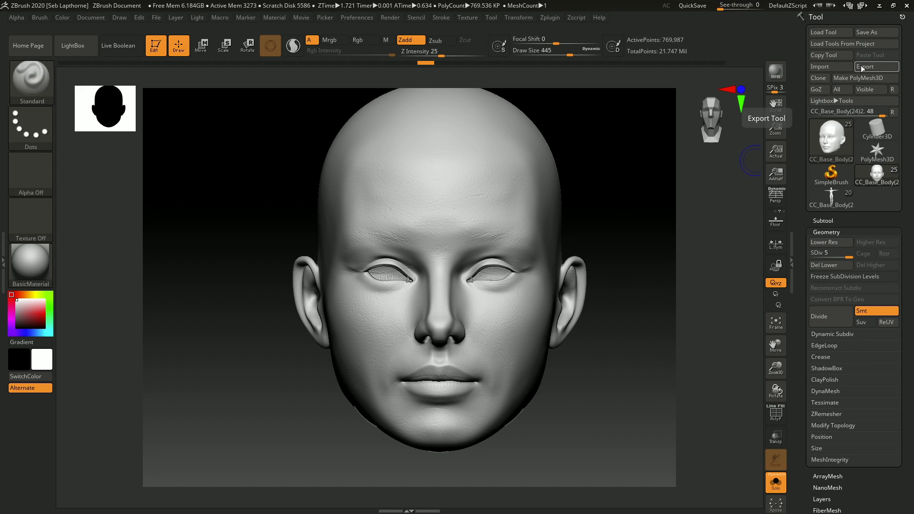
Switch to Mari with its New Project dialog open
{"action": "key", "text": "super"}
{"action": "mouse_move", "coordinate": [432, 505]}
{"action": "left_click", "coordinate": [459, 473]}
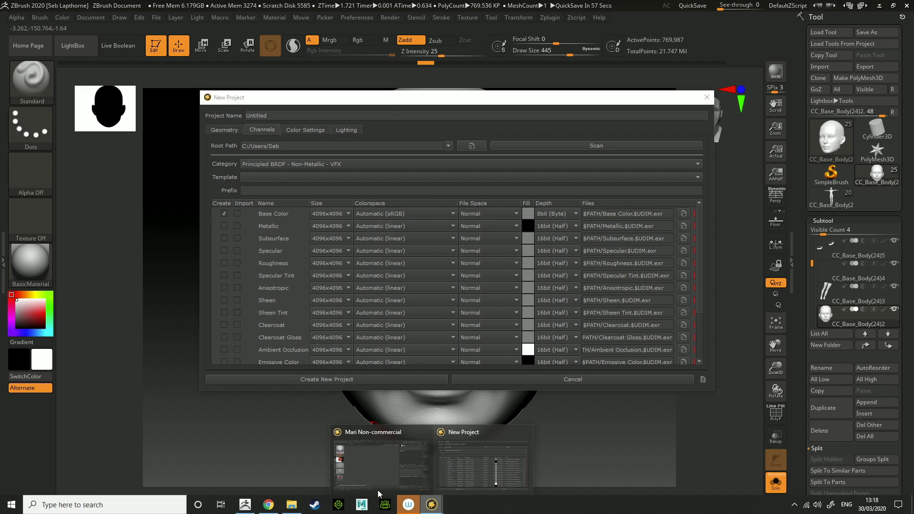
{"action": "left_click", "coordinate": [361, 488]}
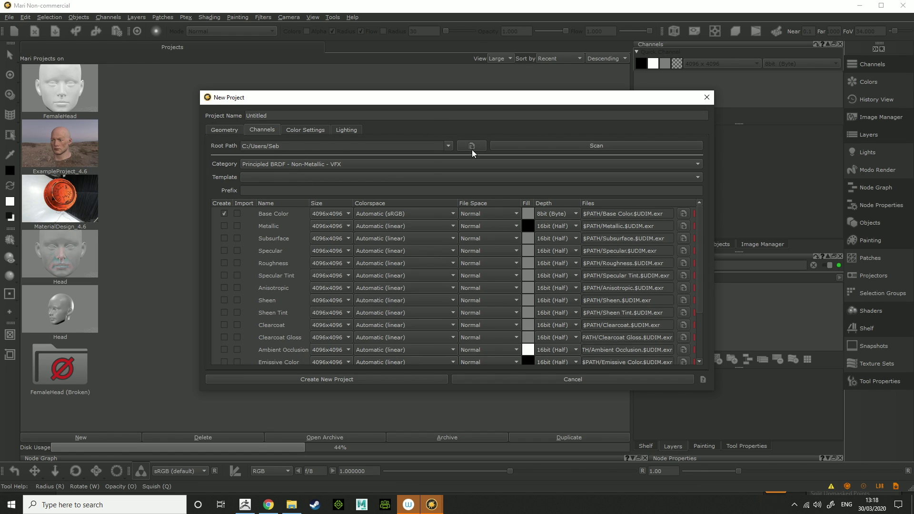
Review the geometry path and channel list for a new project, and cancel the dialog
{"action": "left_click", "coordinate": [235, 129]}
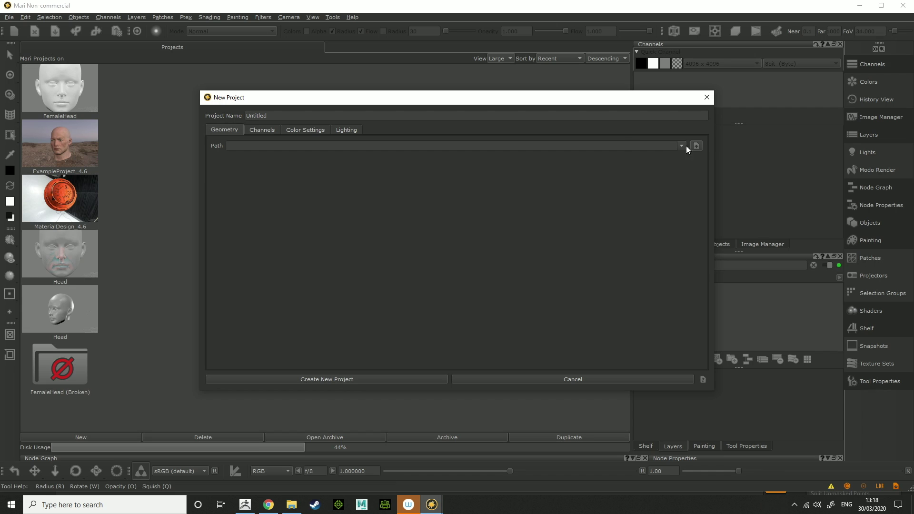
{"action": "left_click", "coordinate": [267, 129]}
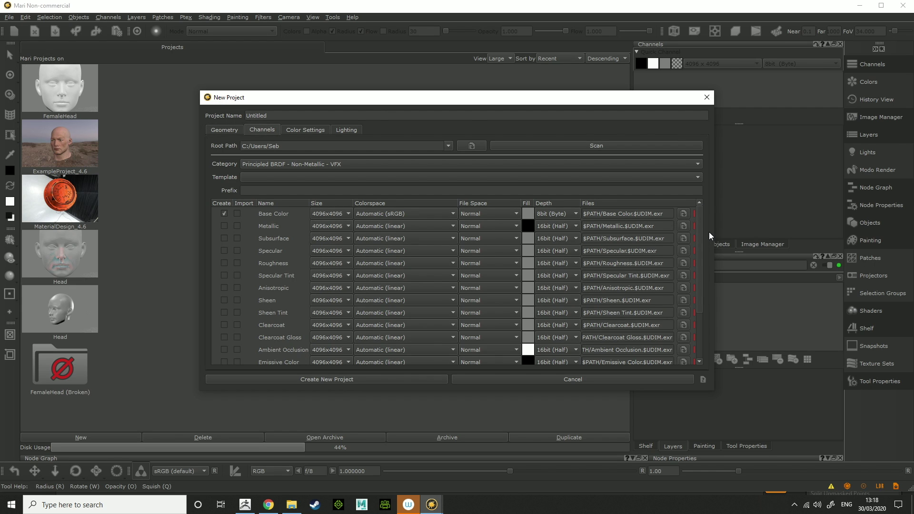
{"action": "mouse_move", "coordinate": [702, 233]}
{"action": "left_mouse_down"}
{"action": "mouse_move", "coordinate": [700, 261]}
{"action": "mouse_move", "coordinate": [701, 236]}
{"action": "left_mouse_up"}
{"action": "left_click_drag", "start_coordinate": [700, 219], "coordinate": [699, 257]}
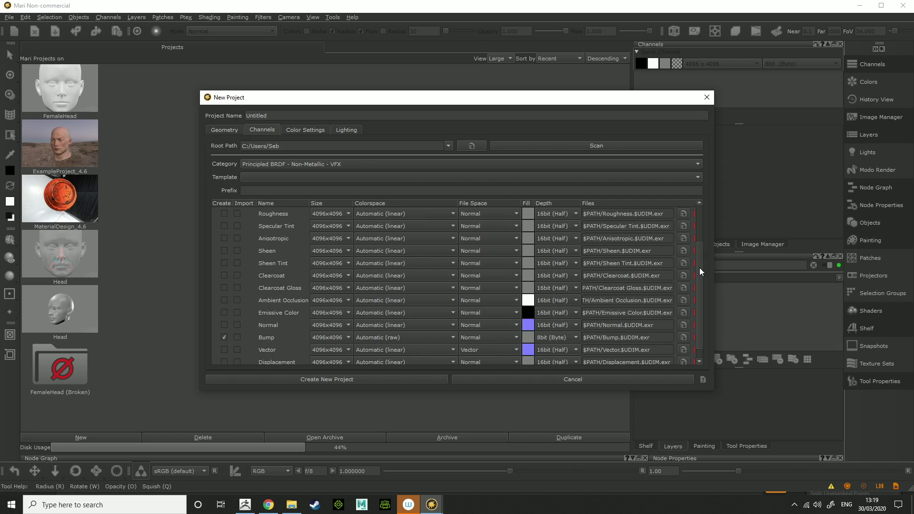
{"action": "left_click_drag", "start_coordinate": [702, 272], "coordinate": [701, 224]}
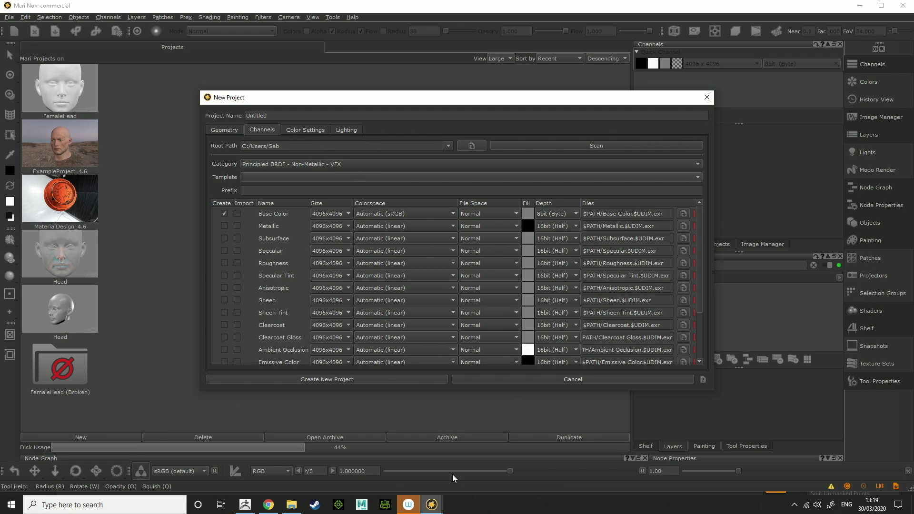
{"action": "left_click", "coordinate": [641, 380]}
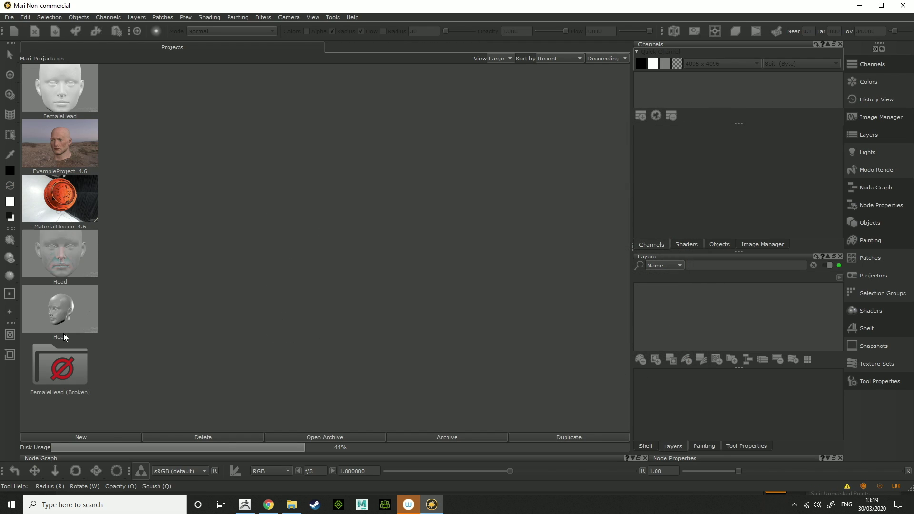
Open the lower of the two existing Head projects and select the Base layer of its Base Color channel
{"action": "double_click", "coordinate": [60, 314]}
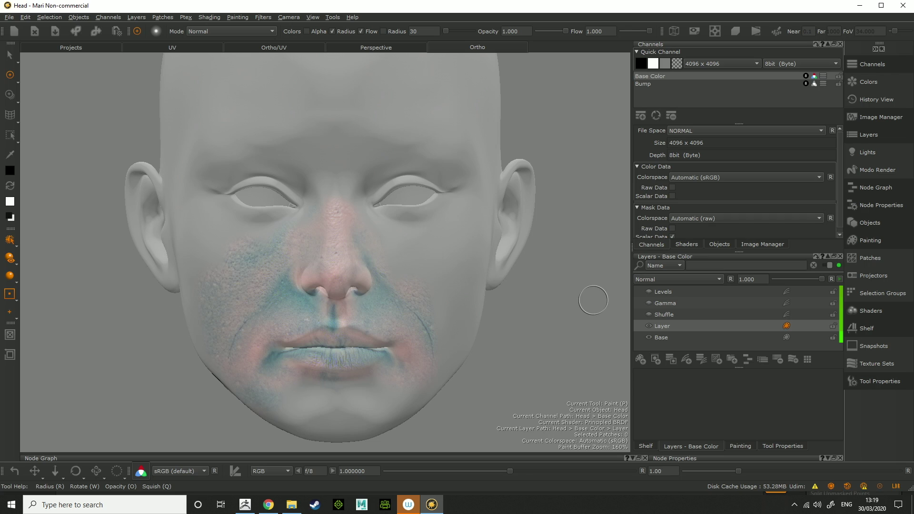
{"action": "left_click", "coordinate": [707, 338]}
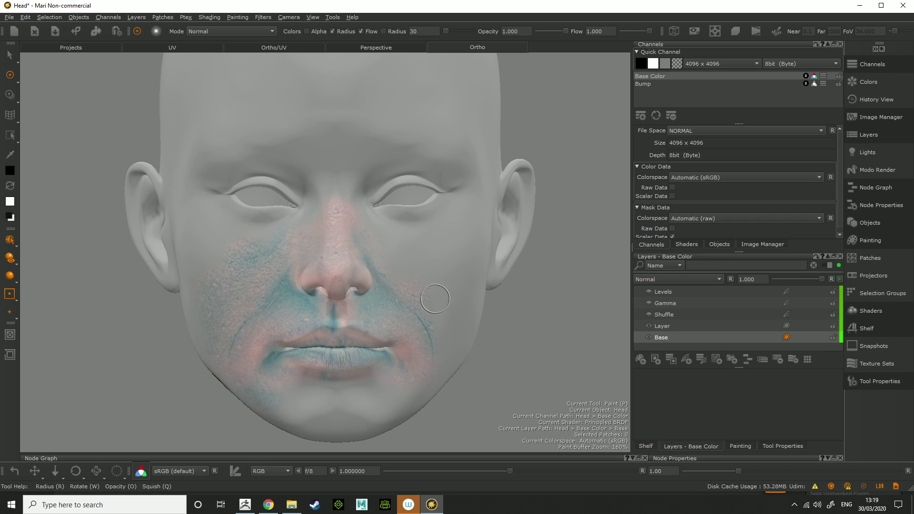
Browse the TexturesXYZ folder on drive E, looking through fullface and nose, and preview the nose_CP_displacement image
{"action": "left_click", "coordinate": [291, 505]}
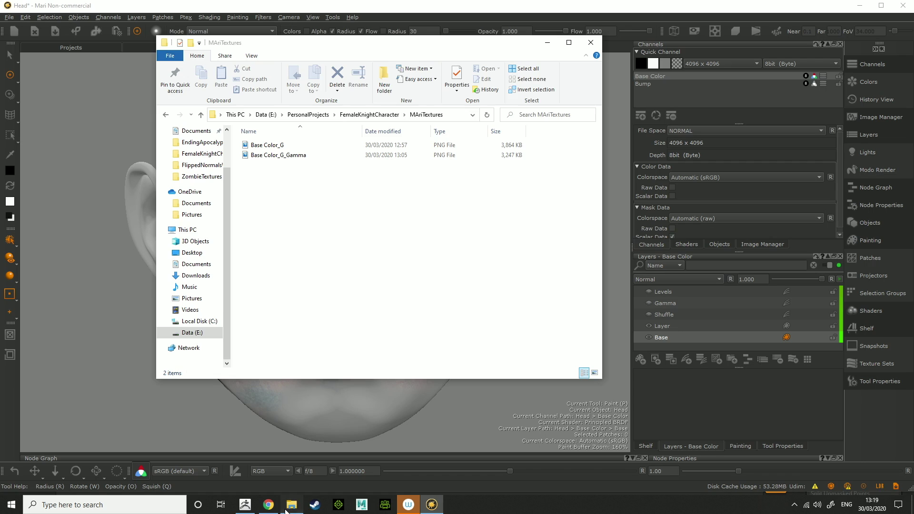
{"action": "left_click", "coordinate": [211, 332]}
{"action": "scroll", "coordinate": [281, 299], "scroll_direction": "down", "scroll_amount": 7}
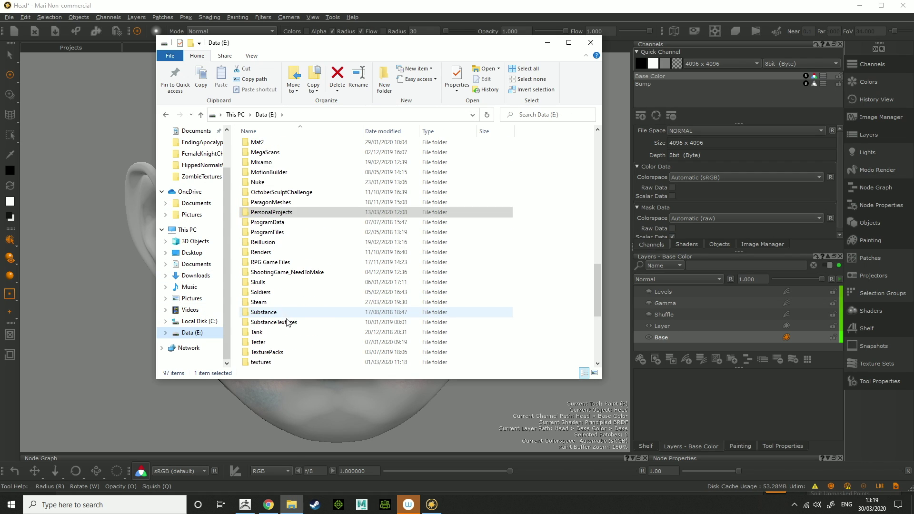
{"action": "double_click", "coordinate": [289, 310]}
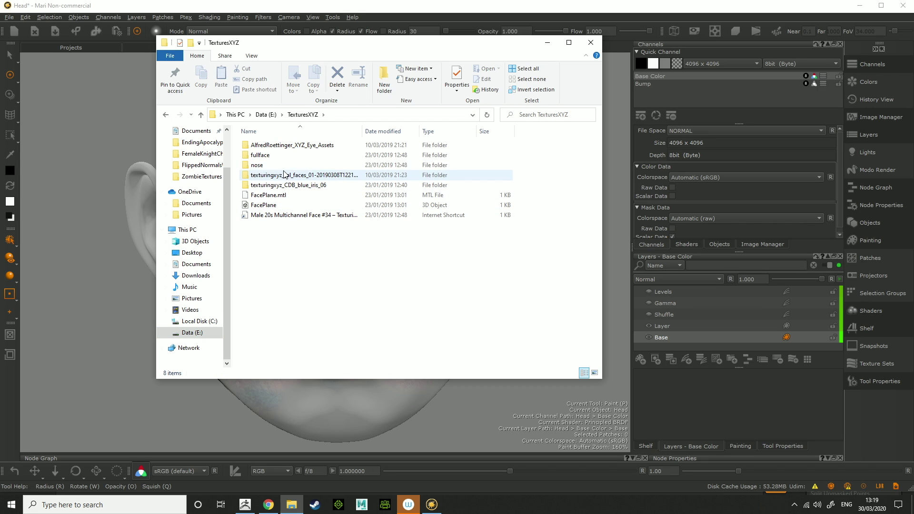
{"action": "double_click", "coordinate": [266, 153]}
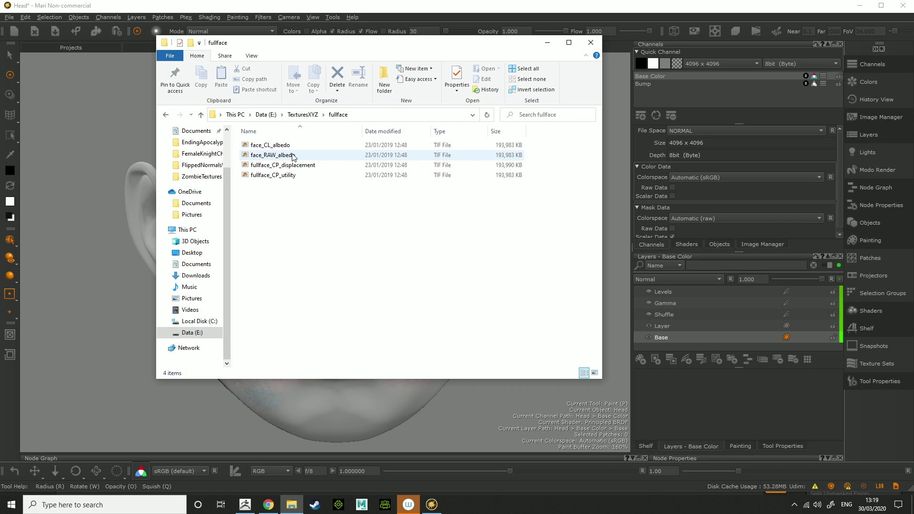
{"action": "left_click", "coordinate": [294, 166]}
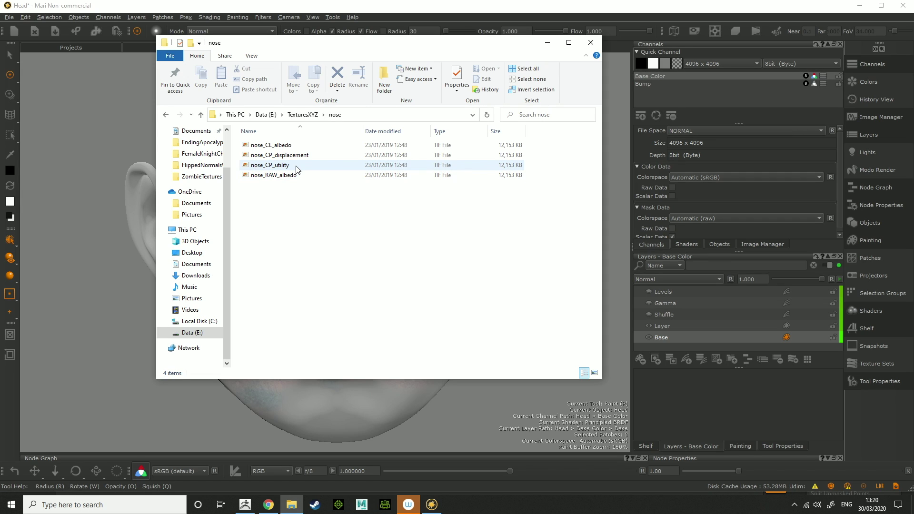
{"action": "double_click", "coordinate": [295, 155]}
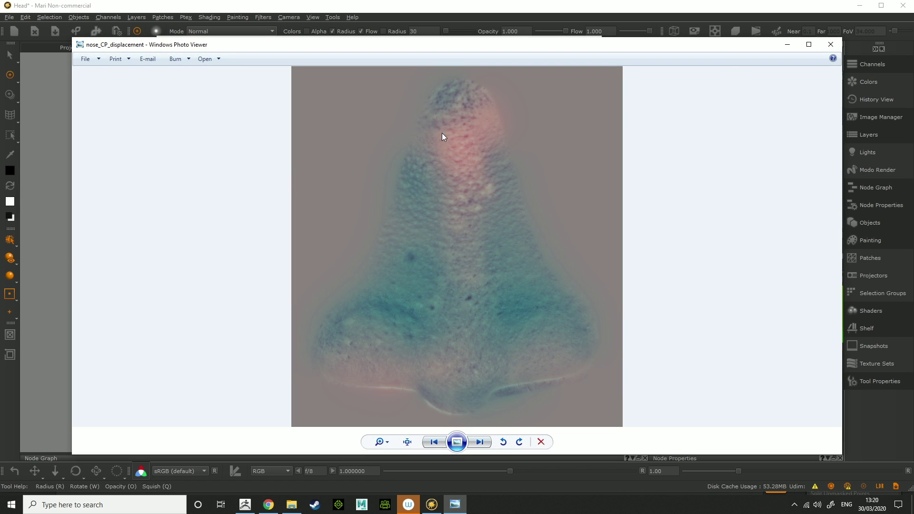
{"action": "left_click", "coordinate": [831, 44]}
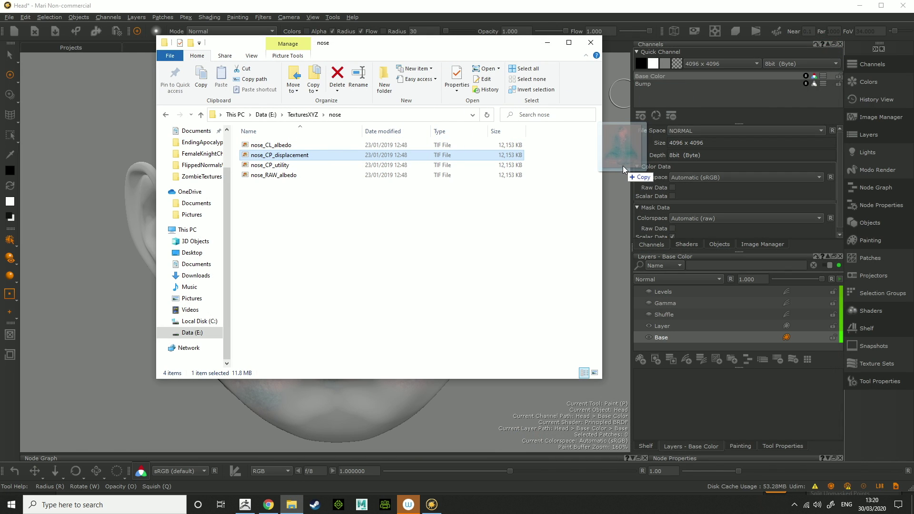
Load nose_CP_displacement into the project with the Paint Through tool active, and display the Image Manager
{"action": "key", "text": "u"}
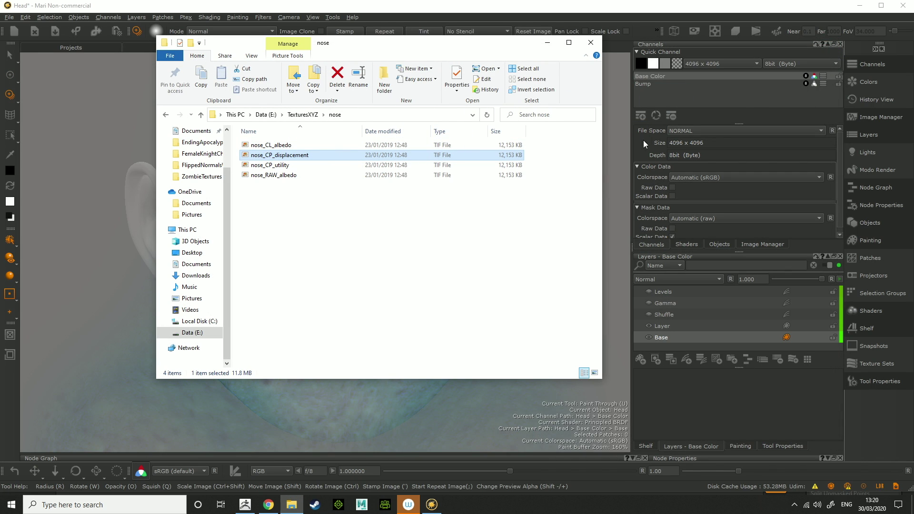
{"action": "left_click", "coordinate": [684, 99]}
{"action": "left_click", "coordinate": [685, 245]}
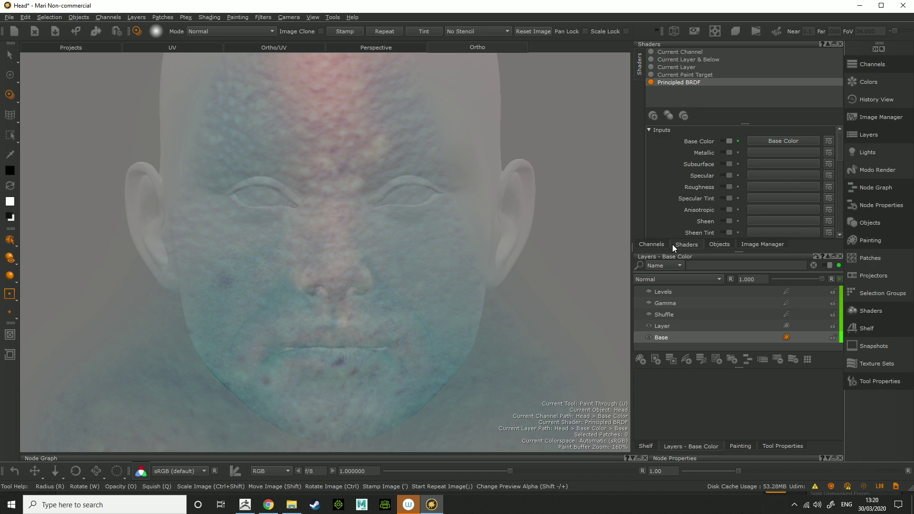
{"action": "left_click", "coordinate": [761, 245]}
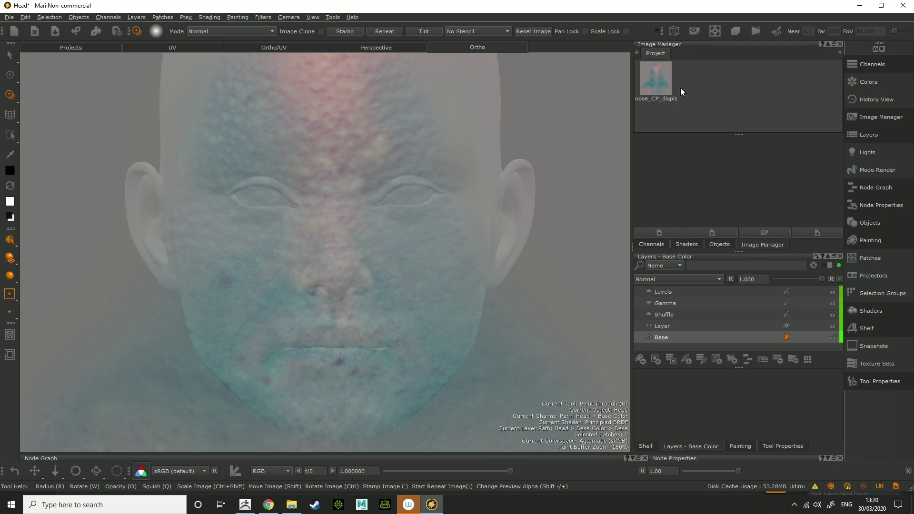
Load fullface_CP_displacement from the TexturesXYZ fullface folder into the Image Manager as the Paint Through image
{"action": "left_click", "coordinate": [291, 504]}
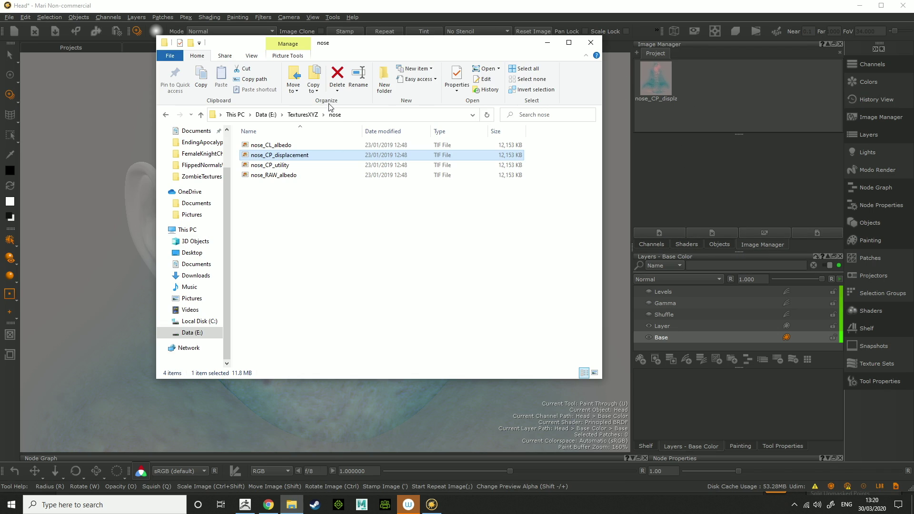
{"action": "left_click", "coordinate": [296, 116]}
{"action": "double_click", "coordinate": [291, 155]}
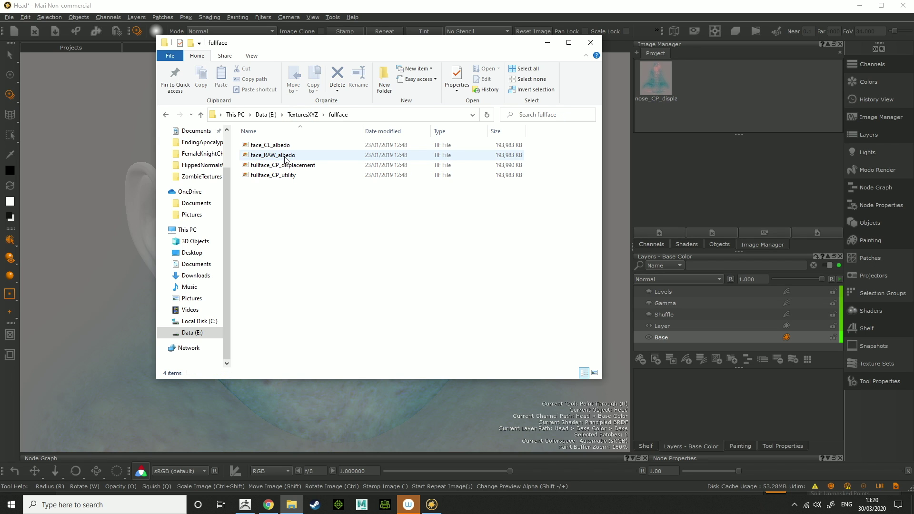
{"action": "left_click", "coordinate": [292, 155]}
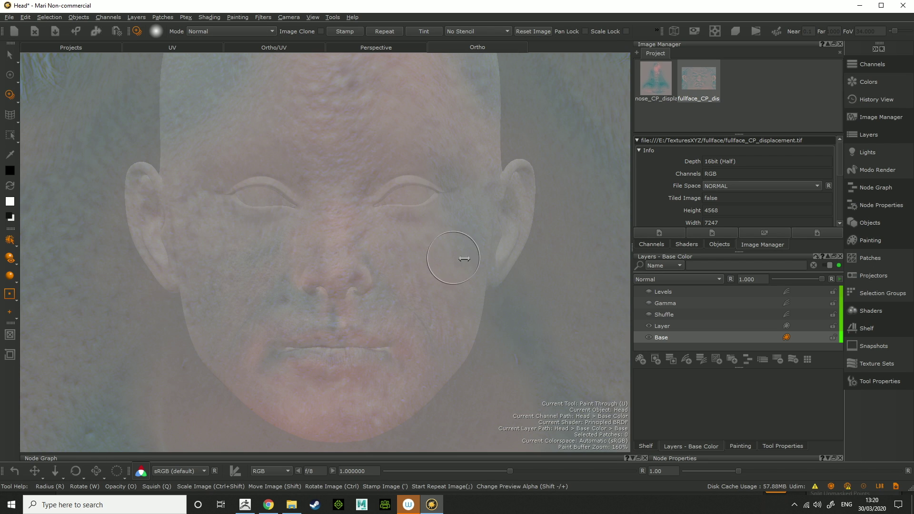
Scale down and reposition the full-face displacement image so its eyes, nose and mouth line up with the head model
{"action": "mouse_move", "coordinate": [398, 252]}
{"action": "left_mouse_down", "text": "ctrl+shift"}
{"action": "mouse_move", "coordinate": [416, 241]}
{"action": "mouse_move", "coordinate": [158, 188]}
{"action": "left_mouse_up", "text": "ctrl+shift"}
{"action": "mouse_move", "coordinate": [292, 251]}
{"action": "left_mouse_down", "text": "ctrl+shift"}
{"action": "mouse_move", "coordinate": [278, 238]}
{"action": "mouse_move", "coordinate": [160, 229]}
{"action": "left_mouse_up", "text": "ctrl+shift"}
{"action": "mouse_move", "coordinate": [298, 271]}
{"action": "left_mouse_down", "text": "shift"}
{"action": "mouse_move", "coordinate": [312, 238]}
{"action": "mouse_move", "coordinate": [359, 279]}
{"action": "mouse_move", "coordinate": [316, 253]}
{"action": "mouse_move", "coordinate": [310, 259]}
{"action": "mouse_move", "coordinate": [344, 257]}
{"action": "left_mouse_up", "text": "shift"}
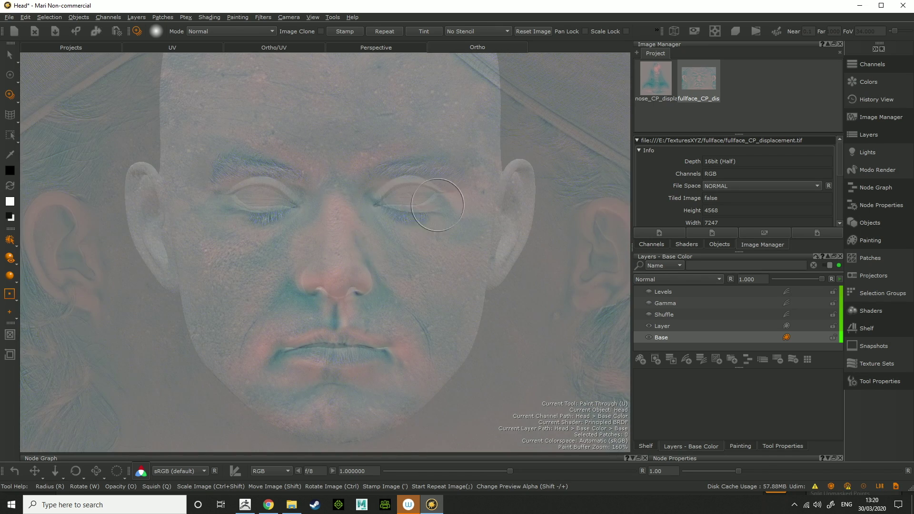
Orbit and zoom the head, and switch between preset orthographic views to check it against the overlaid displacement image
{"action": "mouse_move", "coordinate": [429, 223]}
{"action": "left_mouse_down", "text": "alt"}
{"action": "mouse_move", "coordinate": [331, 225]}
{"action": "mouse_move", "coordinate": [433, 231]}
{"action": "mouse_move", "coordinate": [380, 246]}
{"action": "mouse_move", "coordinate": [390, 258]}
{"action": "left_mouse_up", "text": "alt"}
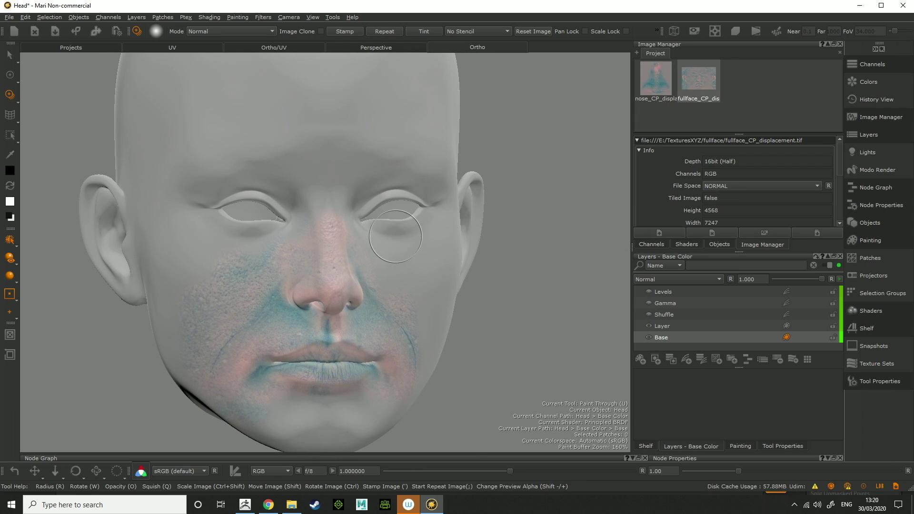
{"action": "right_click_drag", "start_coordinate": [387, 237], "coordinate": [389, 240], "text": "alt"}
{"action": "mouse_move", "coordinate": [472, 259]}
{"action": "right_mouse_down", "text": "alt"}
{"action": "mouse_move", "coordinate": [481, 271]}
{"action": "mouse_move", "coordinate": [367, 245]}
{"action": "mouse_move", "coordinate": [433, 263]}
{"action": "mouse_move", "coordinate": [418, 261]}
{"action": "mouse_move", "coordinate": [447, 280]}
{"action": "mouse_move", "coordinate": [415, 276]}
{"action": "right_mouse_up", "text": "alt"}
{"action": "key", "text": "ctrl+Right"}
{"action": "key", "text": "ctrl+Up"}
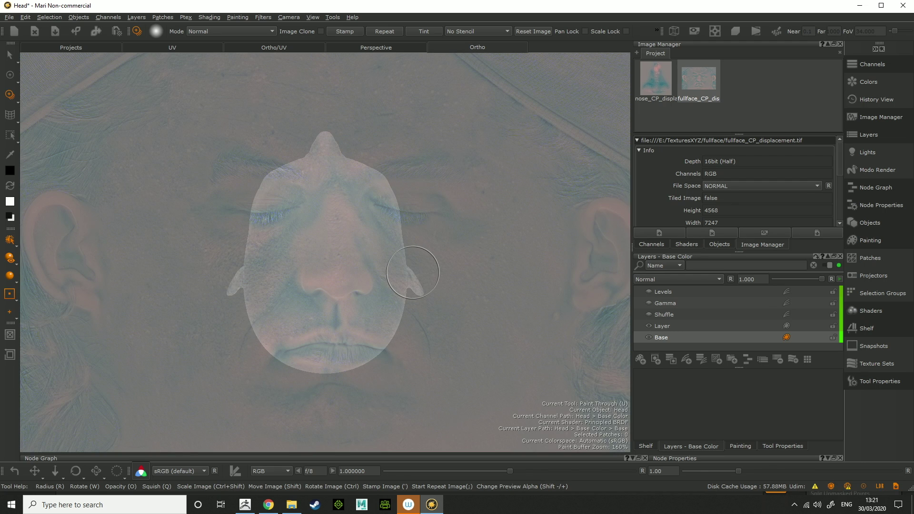
Frame the face in the front orthographic view and resize the full-face displacement image so its features match the head's
{"action": "key", "text": "ctrl+Down"}
{"action": "key", "text": "ctrl+Page_Up"}
{"action": "right_click_drag", "start_coordinate": [324, 268], "coordinate": [418, 266], "text": "alt"}
{"action": "middle_click_drag", "start_coordinate": [426, 253], "coordinate": [441, 187], "text": "alt"}
{"action": "mouse_move", "coordinate": [395, 276]}
{"action": "left_mouse_down", "text": "ctrl+shift"}
{"action": "mouse_move", "coordinate": [362, 276]}
{"action": "mouse_move", "coordinate": [417, 273]}
{"action": "mouse_move", "coordinate": [394, 261]}
{"action": "left_mouse_up", "text": "ctrl+shift"}
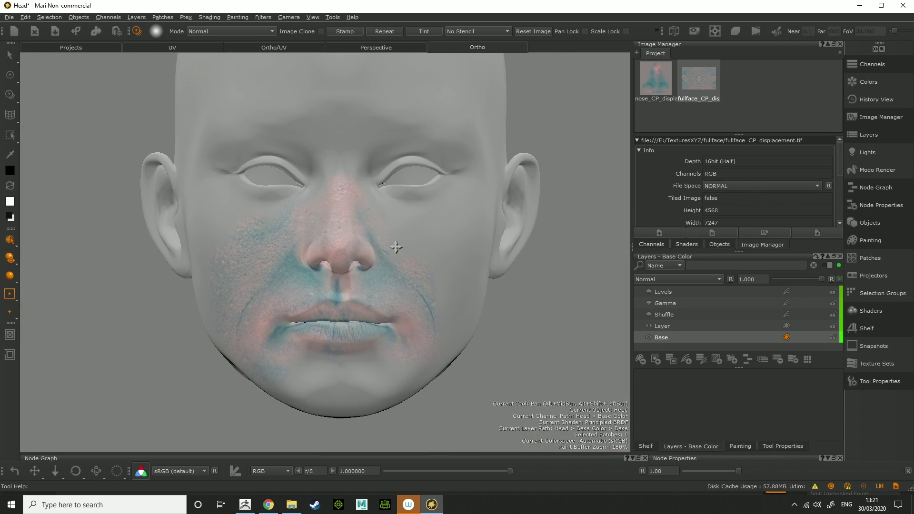
{"action": "scroll", "coordinate": [402, 257], "scroll_direction": "up", "scroll_amount": 5}
{"action": "scroll", "coordinate": [414, 266], "scroll_direction": "down", "scroll_amount": 6}
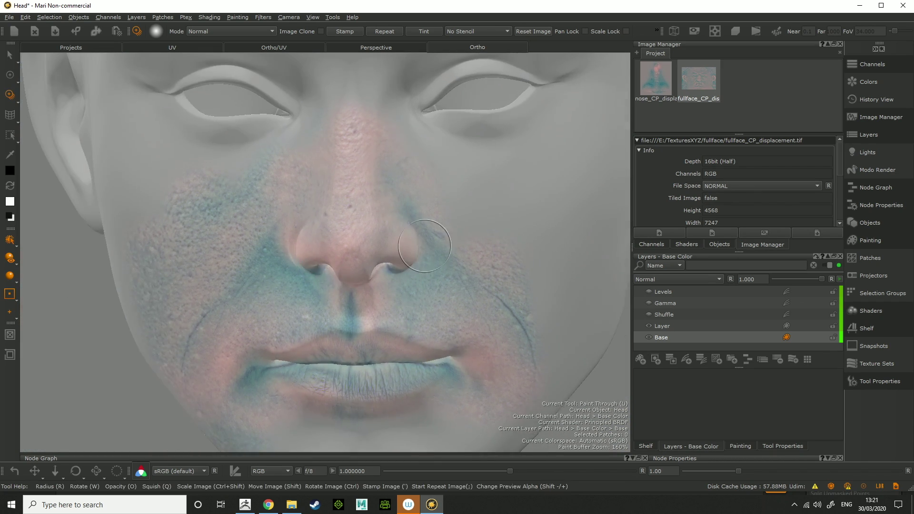
{"action": "scroll", "coordinate": [422, 255], "scroll_direction": "up", "scroll_amount": 5}
{"action": "middle_click_drag", "start_coordinate": [452, 279], "coordinate": [448, 189], "text": "alt"}
{"action": "mouse_move", "coordinate": [424, 268]}
{"action": "left_mouse_down", "text": "ctrl+shift"}
{"action": "mouse_move", "coordinate": [468, 263]}
{"action": "mouse_move", "coordinate": [438, 257]}
{"action": "mouse_move", "coordinate": [438, 266]}
{"action": "mouse_move", "coordinate": [400, 271]}
{"action": "mouse_move", "coordinate": [429, 246]}
{"action": "left_mouse_up", "text": "ctrl+shift"}
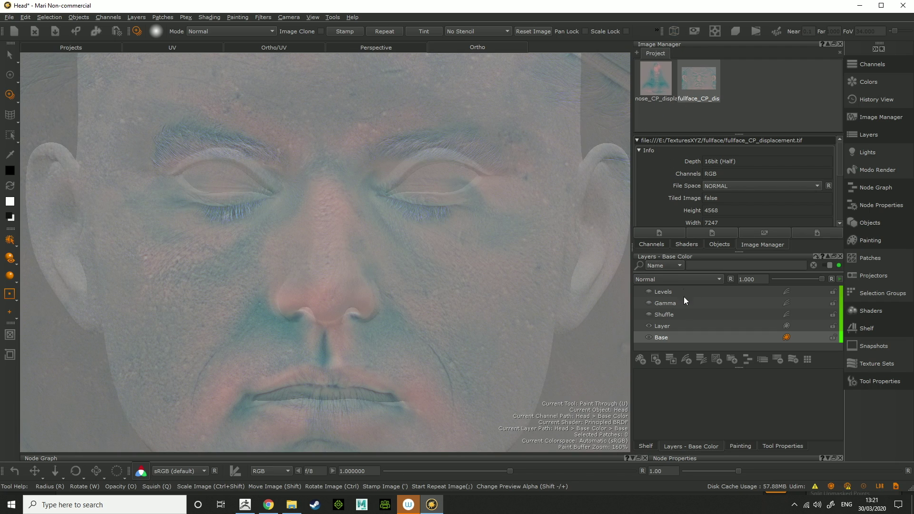
Rename the paint layer directly above Base as FrontFace
{"action": "left_click", "coordinate": [682, 325]}
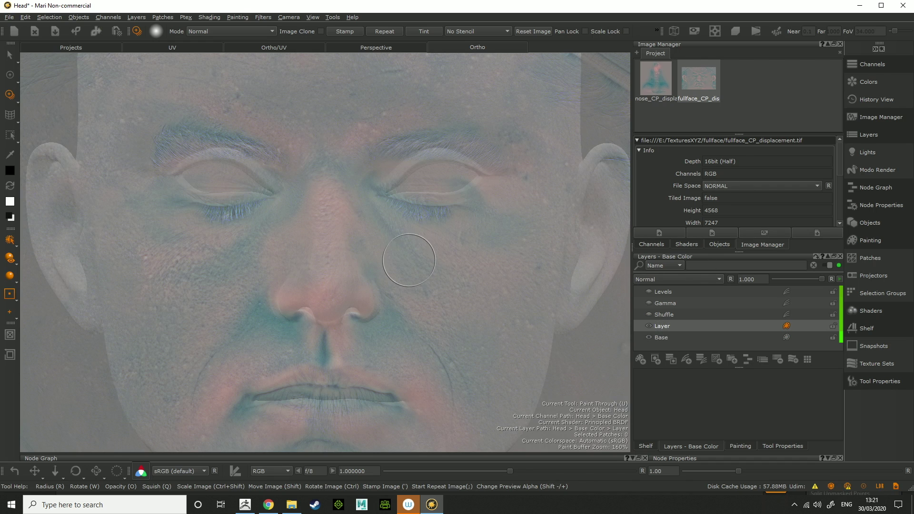
{"action": "left_click", "coordinate": [640, 361]}
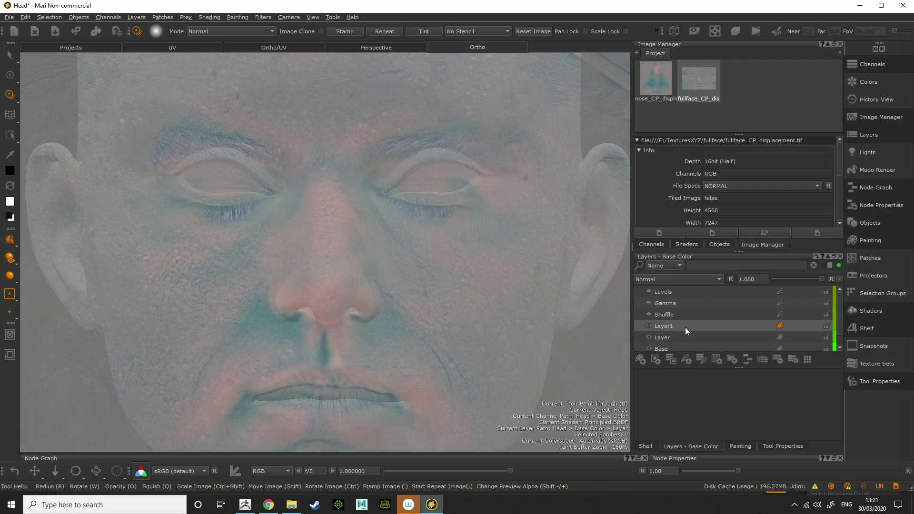
{"action": "key", "text": "ctrl+z"}
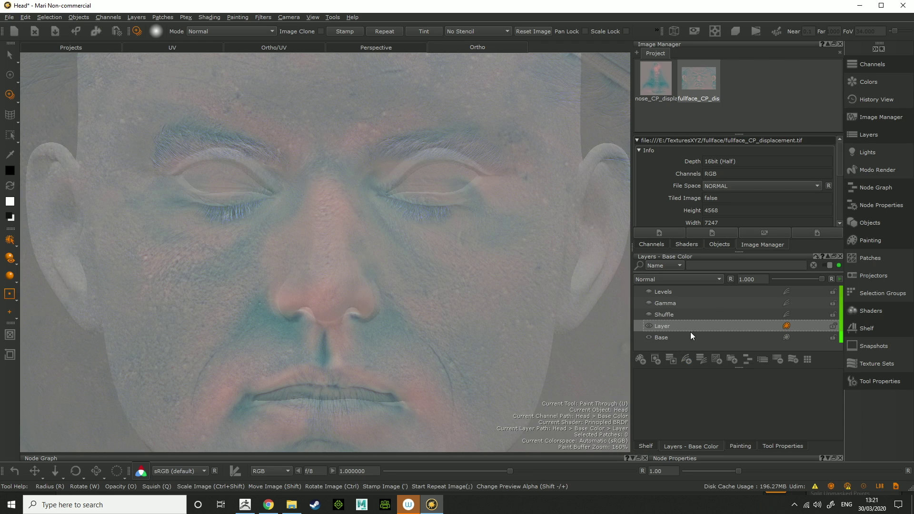
{"action": "double_click", "coordinate": [661, 328]}
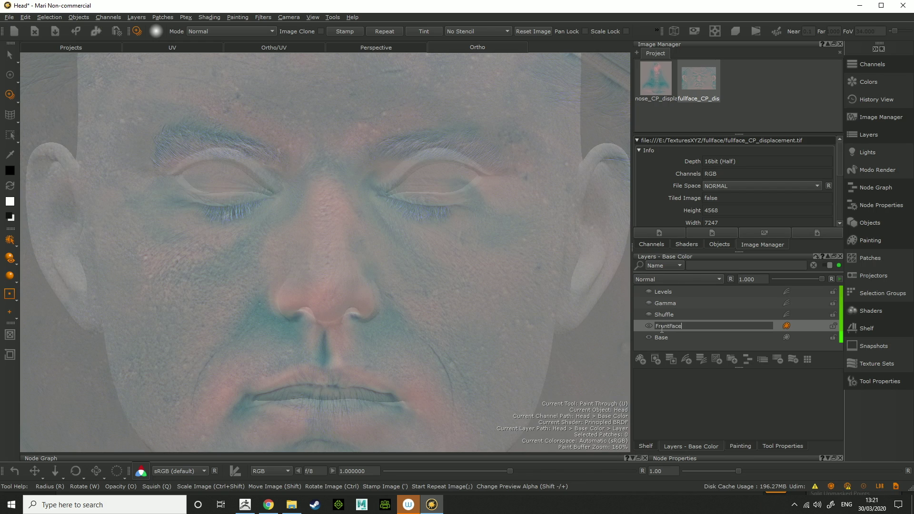
{"action": "key", "text": "Return"}
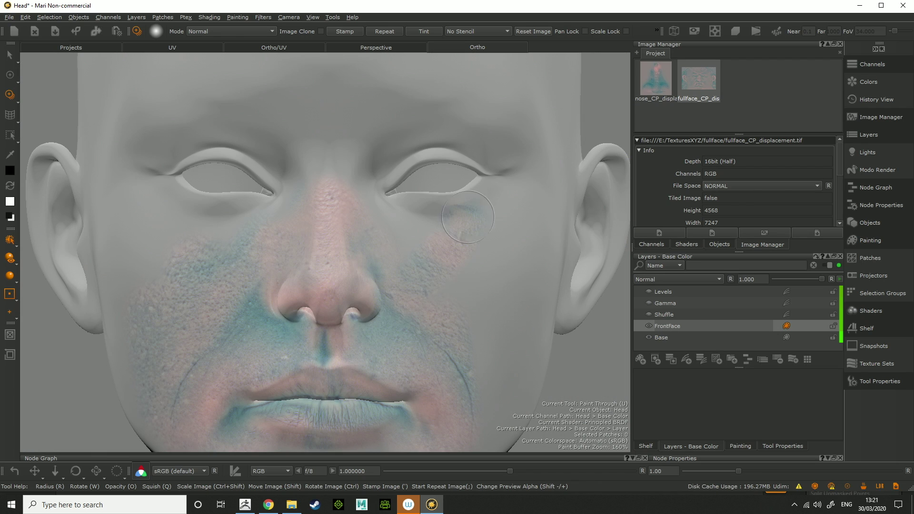
Enlarge the brush and paint the full-face displacement over the model's left cheek, eye and eyebrow on the FrontFace layer
{"action": "left_click_drag", "start_coordinate": [465, 230], "coordinate": [445, 354]}
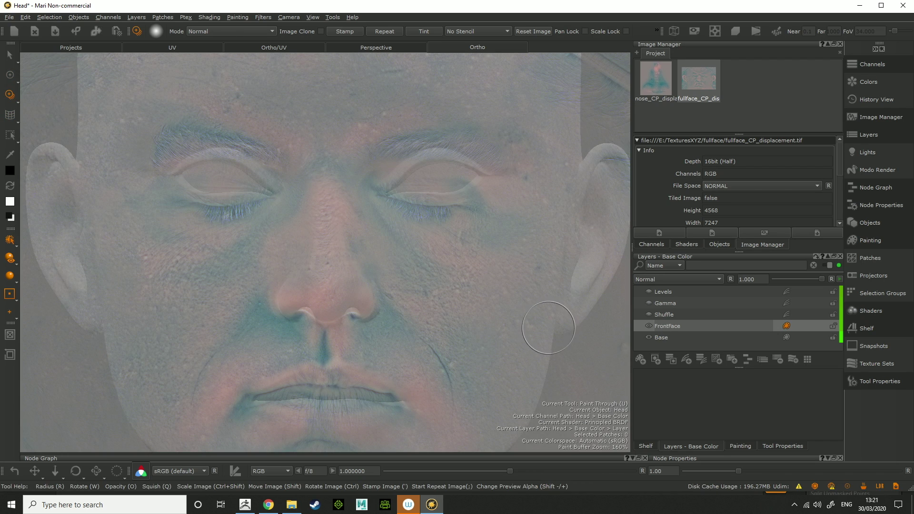
{"action": "key", "text": "r"}
{"action": "mouse_move", "coordinate": [414, 265]}
{"action": "left_mouse_down"}
{"action": "mouse_move", "coordinate": [453, 266]}
{"action": "mouse_move", "coordinate": [439, 265]}
{"action": "left_mouse_up"}
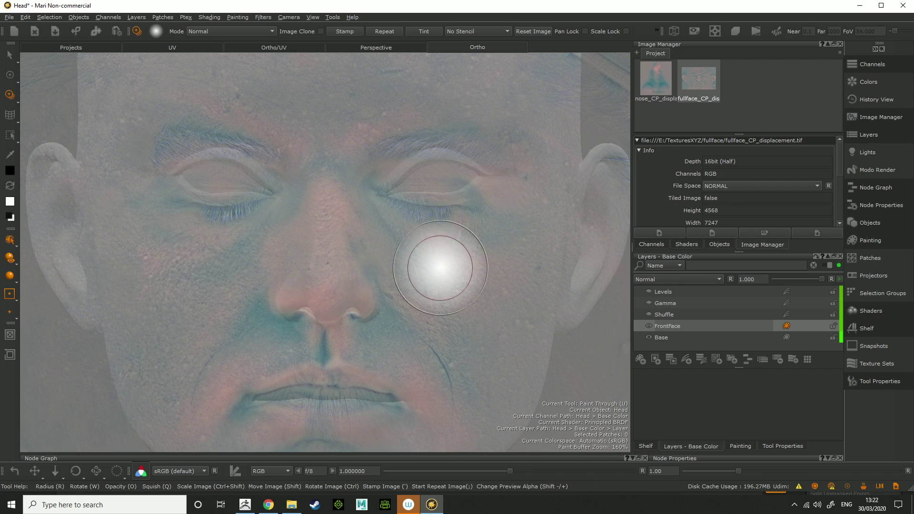
{"action": "left_click_drag", "start_coordinate": [446, 241], "coordinate": [465, 293]}
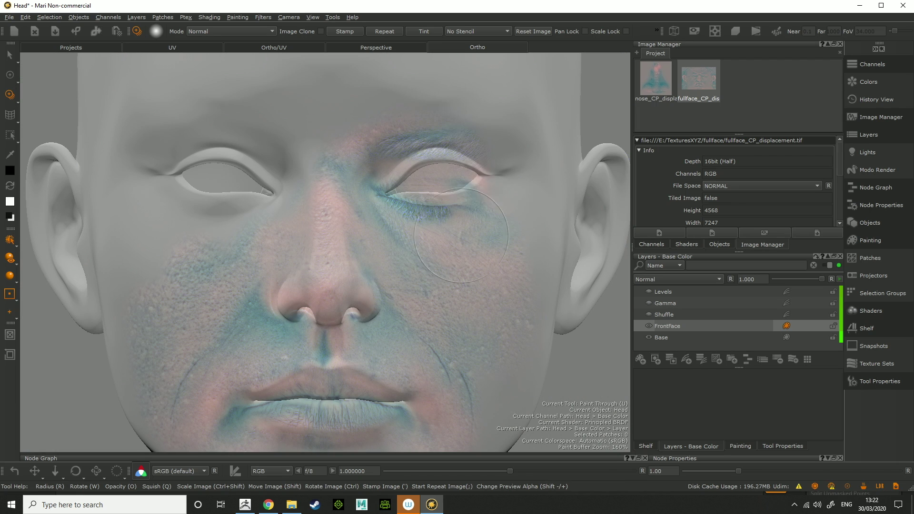
{"action": "left_click_drag", "start_coordinate": [456, 115], "coordinate": [456, 127]}
Realign the full-face image to the eyes and paint it across both eyebrows, the model's right cheek and the nose
{"action": "mouse_move", "coordinate": [489, 218]}
{"action": "left_mouse_down", "text": "shift"}
{"action": "mouse_move", "coordinate": [482, 190]}
{"action": "mouse_move", "coordinate": [595, 212]}
{"action": "left_mouse_up", "text": "shift"}
{"action": "left_click_drag", "start_coordinate": [529, 217], "coordinate": [532, 229], "text": "shift"}
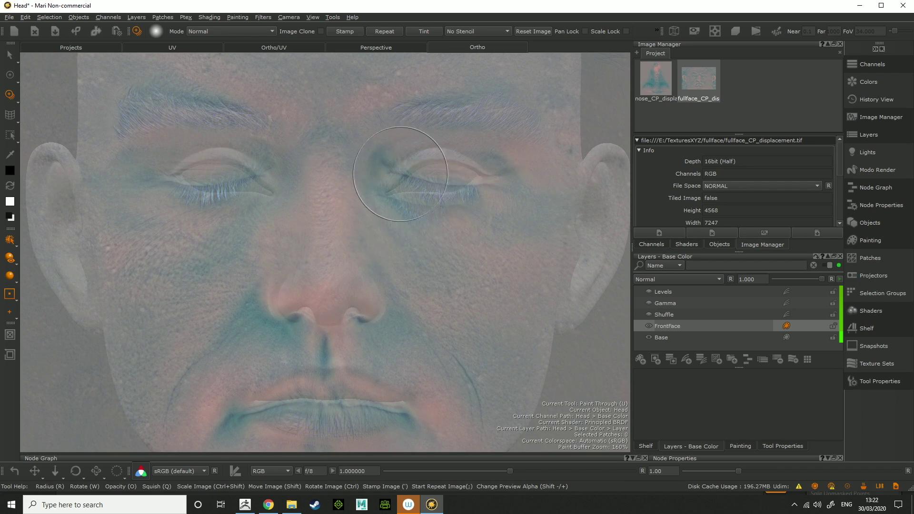
{"action": "left_click_drag", "start_coordinate": [399, 174], "coordinate": [417, 124]}
{"action": "left_click_drag", "start_coordinate": [523, 132], "coordinate": [148, 102]}
{"action": "left_click_drag", "start_coordinate": [163, 213], "coordinate": [228, 271]}
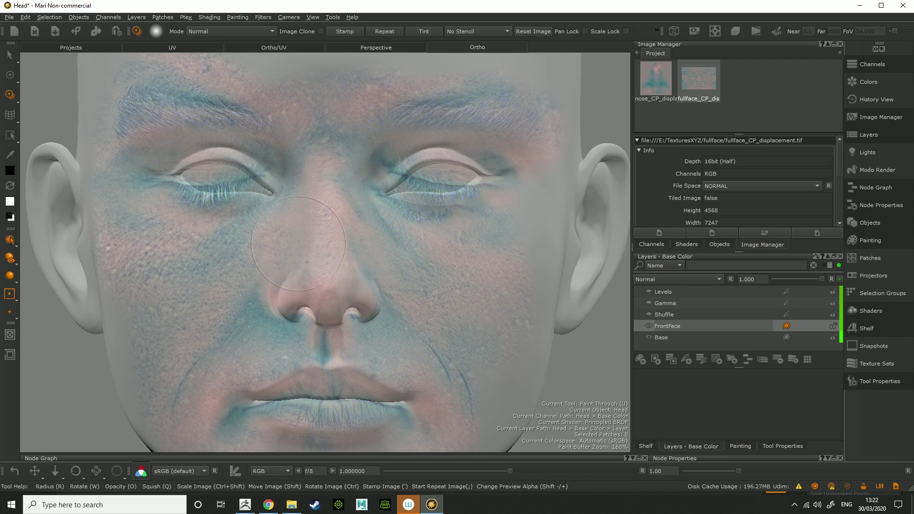
{"action": "left_click_drag", "start_coordinate": [298, 216], "coordinate": [304, 278]}
Shift the full-face image to the lower face and paint it over the chin, jaw and outer cheeks
{"action": "left_click_drag", "start_coordinate": [442, 315], "coordinate": [454, 284], "text": "shift"}
{"action": "mouse_move", "coordinate": [392, 350]}
{"action": "left_mouse_down"}
{"action": "mouse_move", "coordinate": [328, 399]}
{"action": "mouse_move", "coordinate": [286, 407]}
{"action": "mouse_move", "coordinate": [391, 394]}
{"action": "left_mouse_up"}
{"action": "scroll", "coordinate": [400, 333], "scroll_direction": "down", "scroll_amount": 3}
{"action": "mouse_move", "coordinate": [410, 299]}
{"action": "left_mouse_down", "text": "shift"}
{"action": "mouse_move", "coordinate": [408, 177]}
{"action": "mouse_move", "coordinate": [341, 193]}
{"action": "mouse_move", "coordinate": [345, 250]}
{"action": "left_mouse_up", "text": "shift"}
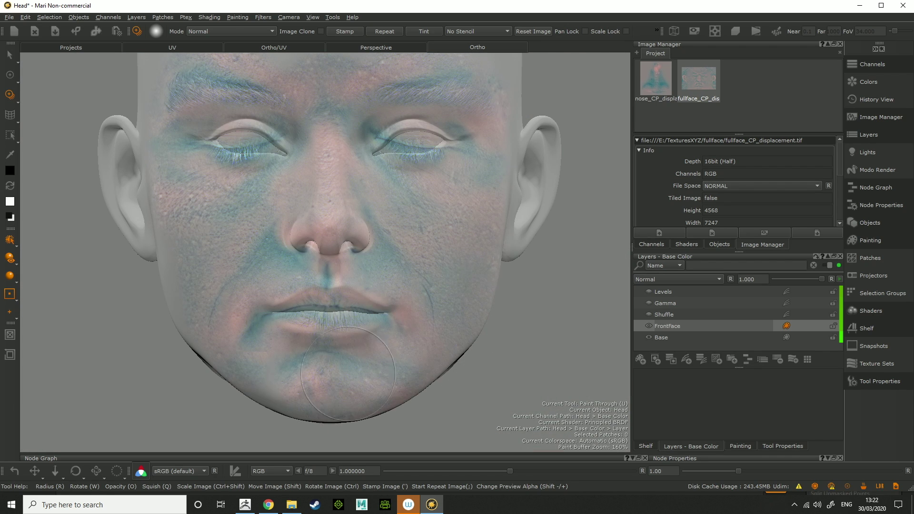
{"action": "left_click_drag", "start_coordinate": [189, 291], "coordinate": [186, 293]}
{"action": "left_click_drag", "start_coordinate": [523, 214], "coordinate": [527, 219]}
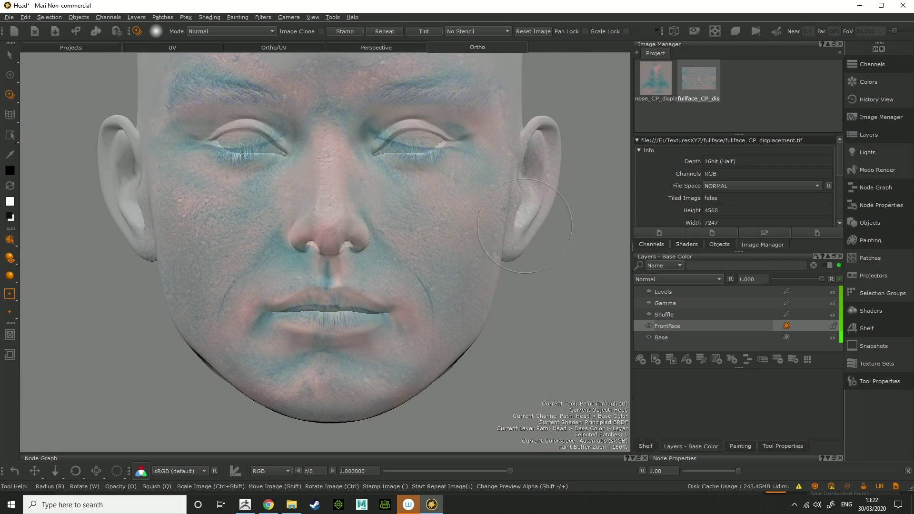
Realign the full-face image to the upper face and paint its skin detail across the forehead and temples
{"action": "left_click_drag", "start_coordinate": [289, 260], "coordinate": [378, 230], "text": "shift"}
{"action": "left_click_drag", "start_coordinate": [455, 240], "coordinate": [357, 266], "text": "shift"}
{"action": "middle_click_drag", "start_coordinate": [357, 269], "coordinate": [361, 385], "text": "alt"}
{"action": "left_click_drag", "start_coordinate": [285, 122], "coordinate": [281, 117]}
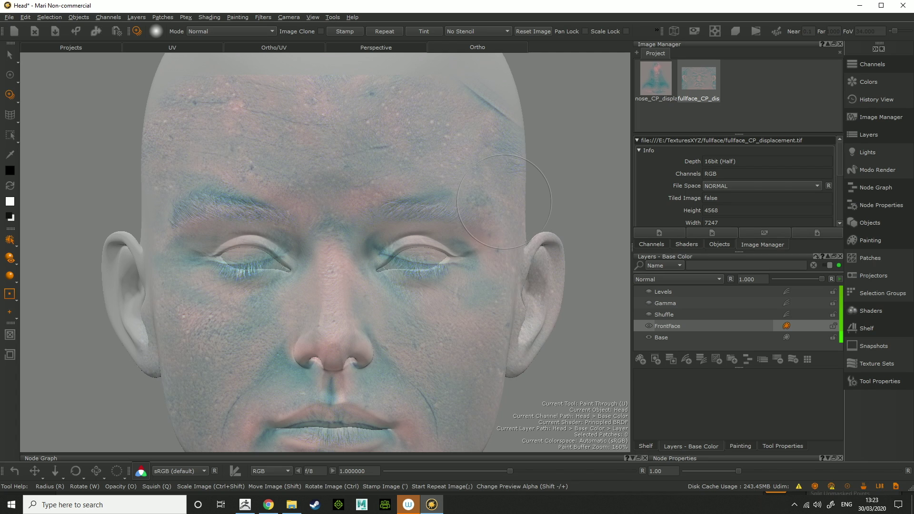
{"action": "left_click_drag", "start_coordinate": [565, 222], "coordinate": [527, 227], "text": "shift"}
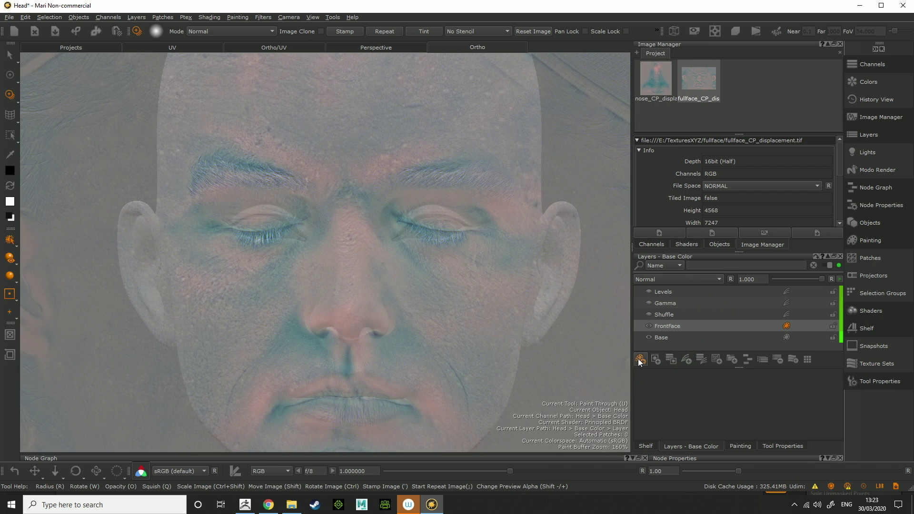
Add a new paint layer above FrontFace and name it SideFace
{"action": "left_click", "coordinate": [638, 359]}
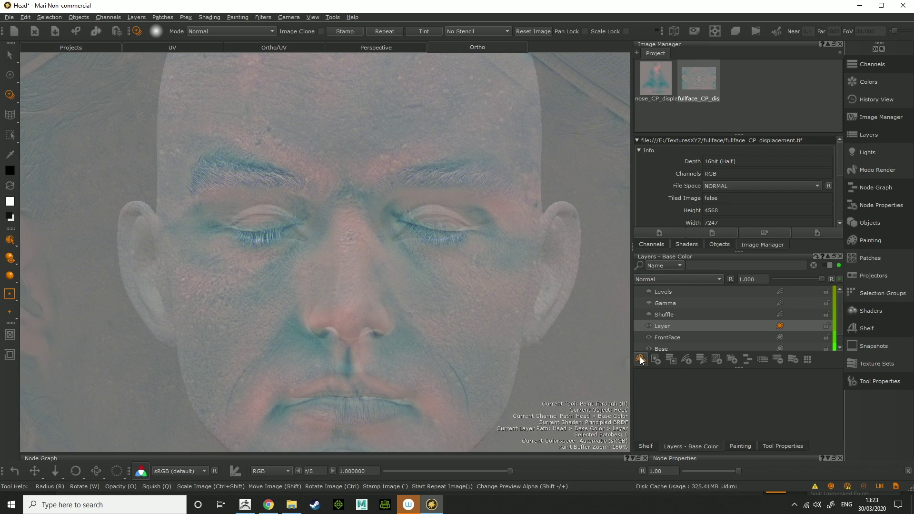
{"action": "double_click", "coordinate": [666, 327]}
{"action": "type", "text": "SideFace"}
{"action": "key", "text": "Return"}
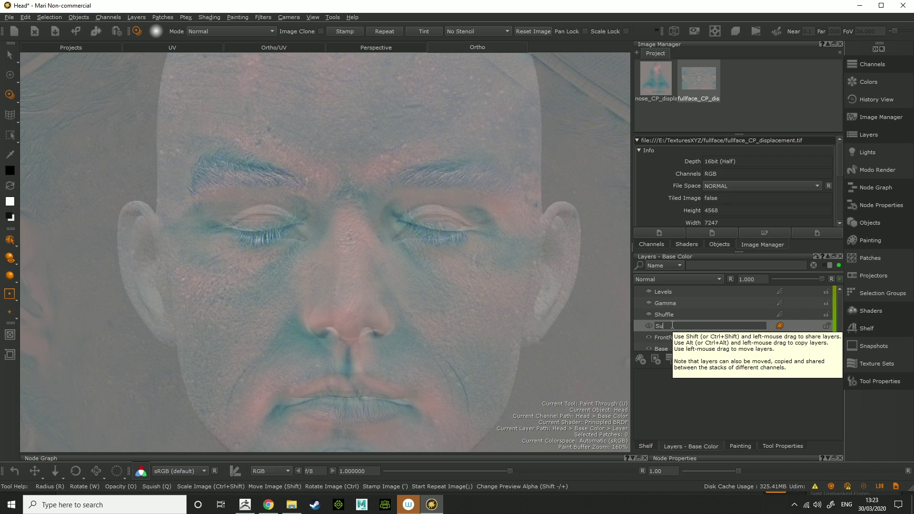
Reselect the FrontFace layer, reposition the full-face image around the model's left eye, and try a paint stroke over it
{"action": "left_click", "coordinate": [667, 337]}
{"action": "left_click_drag", "start_coordinate": [458, 265], "coordinate": [481, 265]}
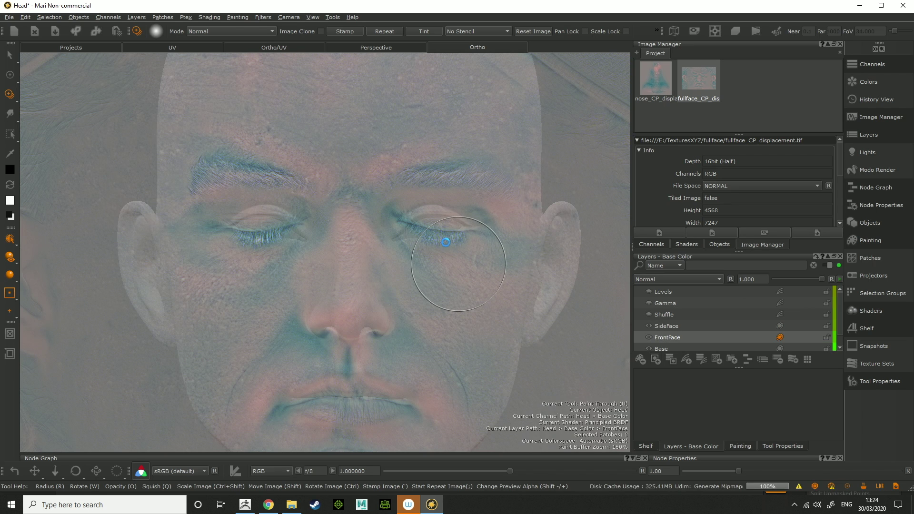
{"action": "scroll", "coordinate": [503, 292], "scroll_direction": "up", "scroll_amount": 5}
{"action": "scroll", "coordinate": [505, 291], "scroll_direction": "down", "scroll_amount": 5}
{"action": "scroll", "coordinate": [485, 295], "scroll_direction": "up", "scroll_amount": 5}
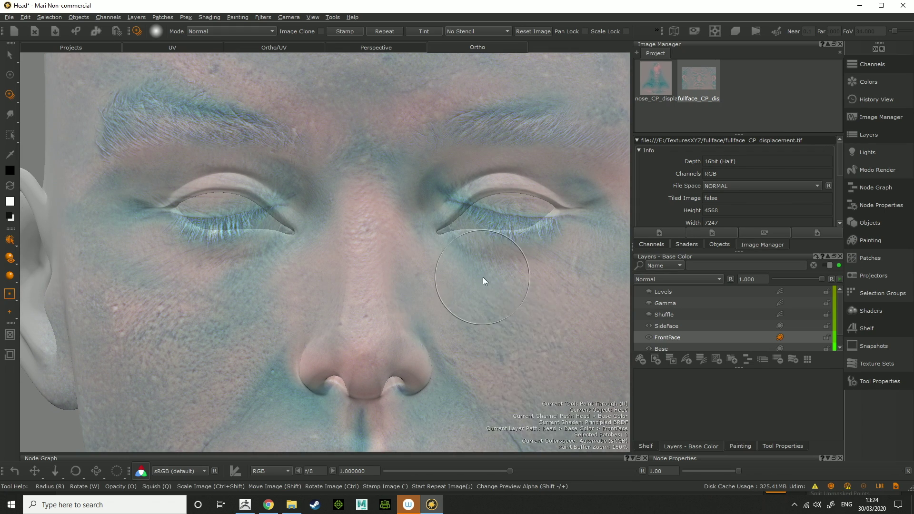
{"action": "middle_click_drag", "start_coordinate": [499, 270], "coordinate": [385, 264], "text": "alt"}
{"action": "mouse_move", "coordinate": [421, 235]}
{"action": "left_mouse_down", "text": "shift"}
{"action": "mouse_move", "coordinate": [367, 237]}
{"action": "mouse_move", "coordinate": [347, 269]}
{"action": "left_mouse_up", "text": "shift"}
{"action": "mouse_move", "coordinate": [401, 277]}
{"action": "left_mouse_down", "text": "ctrl+shift"}
{"action": "mouse_move", "coordinate": [444, 274]}
{"action": "mouse_move", "coordinate": [402, 277]}
{"action": "left_mouse_up", "text": "ctrl+shift"}
{"action": "mouse_move", "coordinate": [402, 277]}
{"action": "middle_mouse_down"}
{"action": "mouse_move", "coordinate": [419, 283]}
{"action": "mouse_move", "coordinate": [422, 271]}
{"action": "mouse_move", "coordinate": [398, 221]}
{"action": "middle_mouse_up"}
{"action": "left_click_drag", "start_coordinate": [398, 221], "coordinate": [394, 199]}
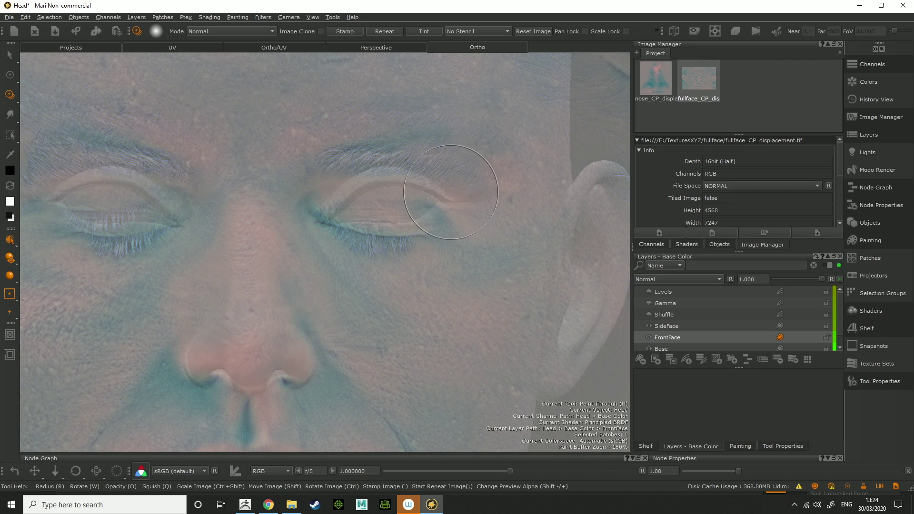
{"action": "key", "text": "ctrl+z"}
Shrink the brush, shift the image to clean skin, and paint over the eyelashes beneath the model's left eye
{"action": "left_click_drag", "start_coordinate": [393, 199], "coordinate": [429, 206]}
{"action": "left_click_drag", "start_coordinate": [429, 206], "coordinate": [433, 205], "text": "shift"}
{"action": "middle_click_drag", "start_coordinate": [348, 292], "coordinate": [336, 269]}
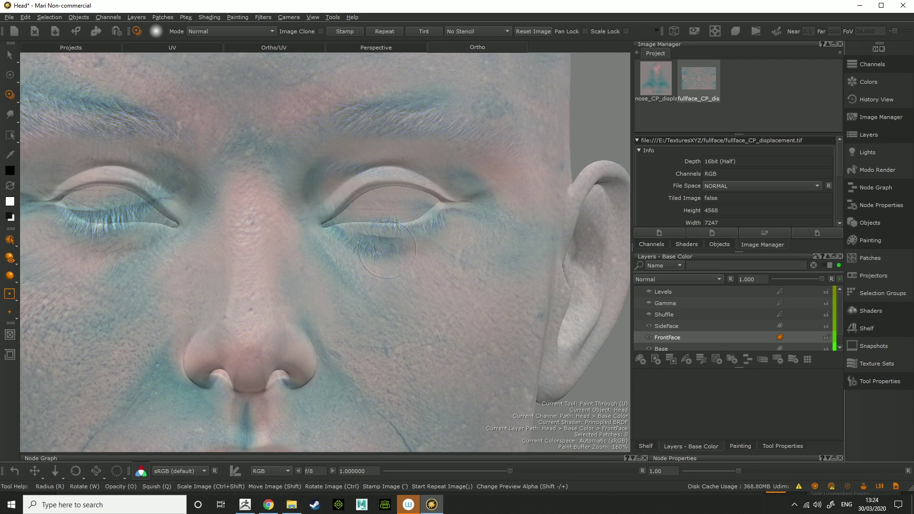
{"action": "left_click_drag", "start_coordinate": [435, 216], "coordinate": [440, 223]}
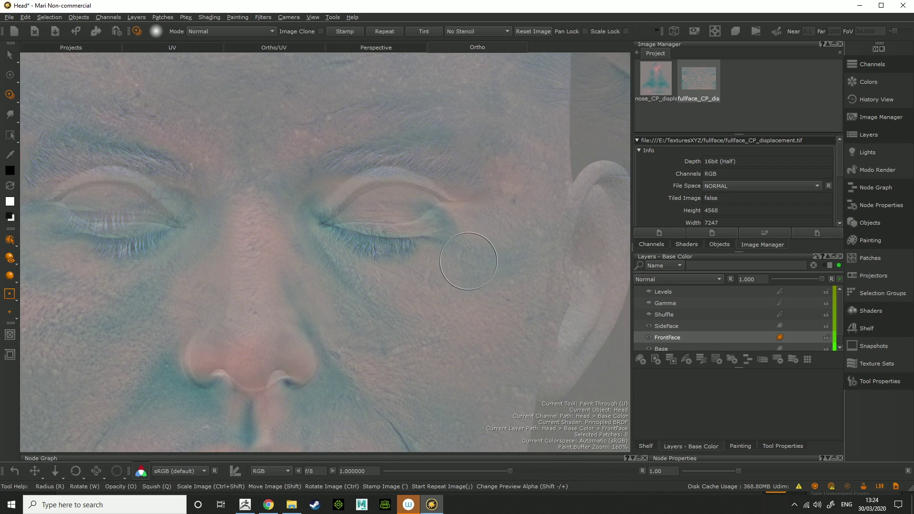
{"action": "left_click_drag", "start_coordinate": [465, 262], "coordinate": [465, 233], "text": "shift"}
{"action": "left_click_drag", "start_coordinate": [376, 240], "coordinate": [391, 248]}
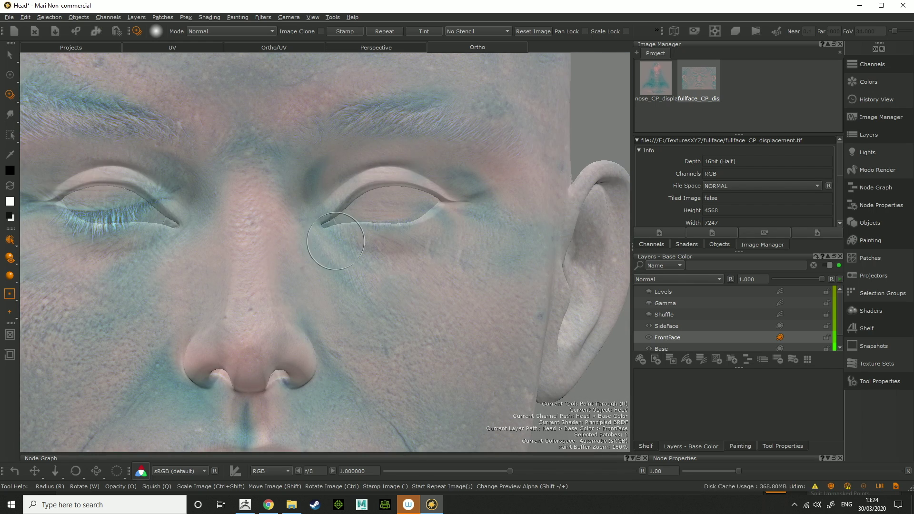
Offset the full-face image and paint clean skin over the eyelashes beneath the model's right eye
{"action": "right_click_drag", "start_coordinate": [335, 241], "coordinate": [364, 216], "text": "alt"}
{"action": "middle_click_drag", "start_coordinate": [363, 216], "coordinate": [542, 234], "text": "alt"}
{"action": "left_click_drag", "start_coordinate": [335, 226], "coordinate": [379, 244], "text": "shift"}
{"action": "key", "text": "a"}
{"action": "mouse_move", "coordinate": [344, 310]}
{"action": "left_mouse_down", "text": "alt"}
{"action": "mouse_move", "coordinate": [363, 316]}
{"action": "mouse_move", "coordinate": [295, 249]}
{"action": "mouse_move", "coordinate": [328, 325]}
{"action": "left_mouse_up", "text": "alt"}
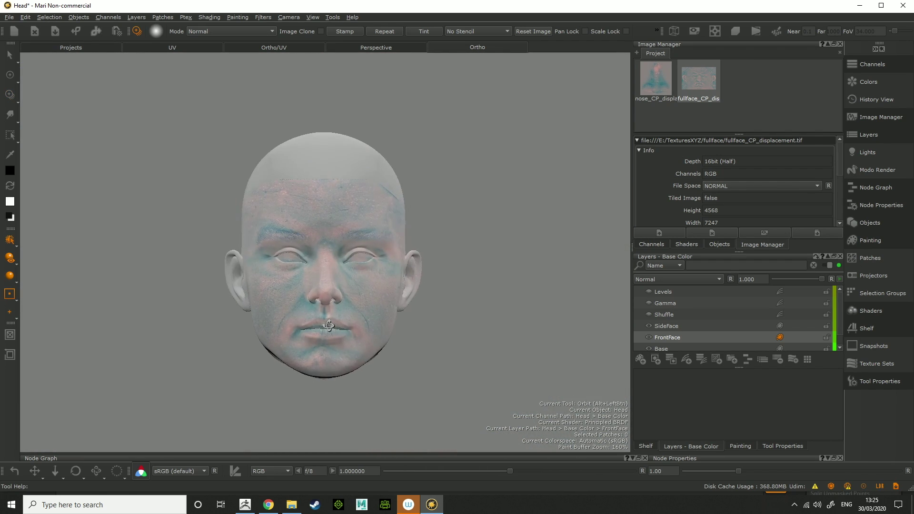
With Paint Through active, shift the full-face image to match the mouth and repaint the upper lip
{"action": "key", "text": "u"}
{"action": "scroll", "coordinate": [336, 321], "scroll_direction": "up", "scroll_amount": 5}
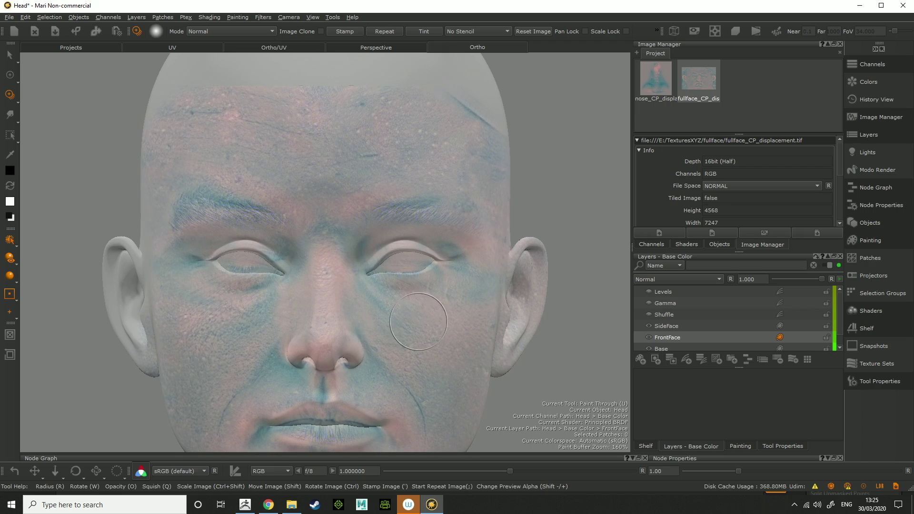
{"action": "scroll", "coordinate": [418, 322], "scroll_direction": "up", "scroll_amount": 5}
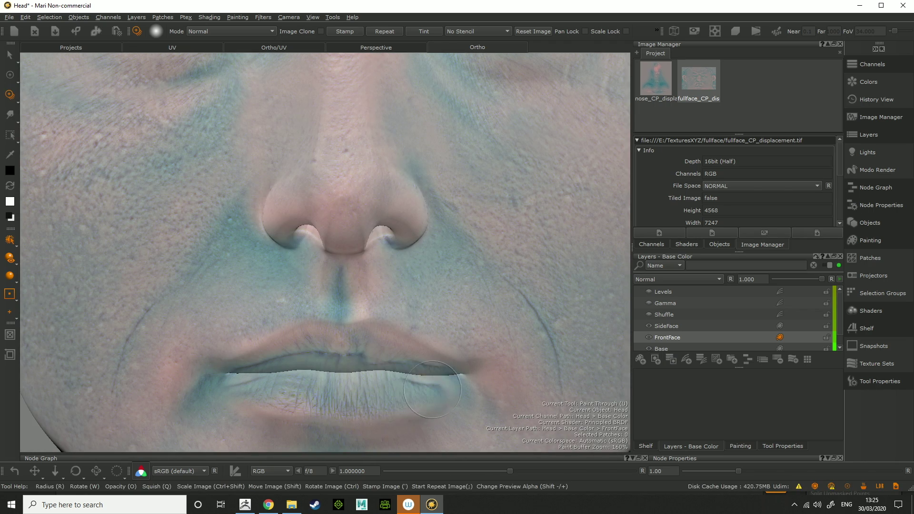
{"action": "left_click_drag", "start_coordinate": [407, 324], "coordinate": [396, 330], "text": "shift"}
{"action": "mouse_move", "coordinate": [490, 342]}
{"action": "left_mouse_down", "text": "shift"}
{"action": "mouse_move", "coordinate": [488, 371]}
{"action": "mouse_move", "coordinate": [496, 328]}
{"action": "mouse_move", "coordinate": [481, 376]}
{"action": "mouse_move", "coordinate": [428, 355]}
{"action": "mouse_move", "coordinate": [488, 315]}
{"action": "mouse_move", "coordinate": [488, 298]}
{"action": "mouse_move", "coordinate": [474, 294]}
{"action": "left_mouse_up", "text": "shift"}
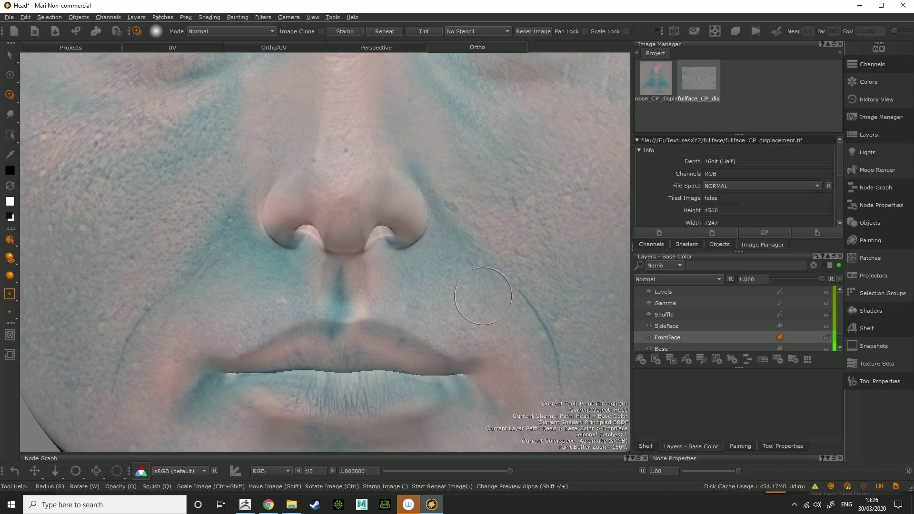
{"action": "mouse_move", "coordinate": [459, 296]}
{"action": "right_mouse_down", "text": "alt"}
{"action": "mouse_move", "coordinate": [409, 258]}
{"action": "mouse_move", "coordinate": [359, 238]}
{"action": "right_mouse_up", "text": "alt"}
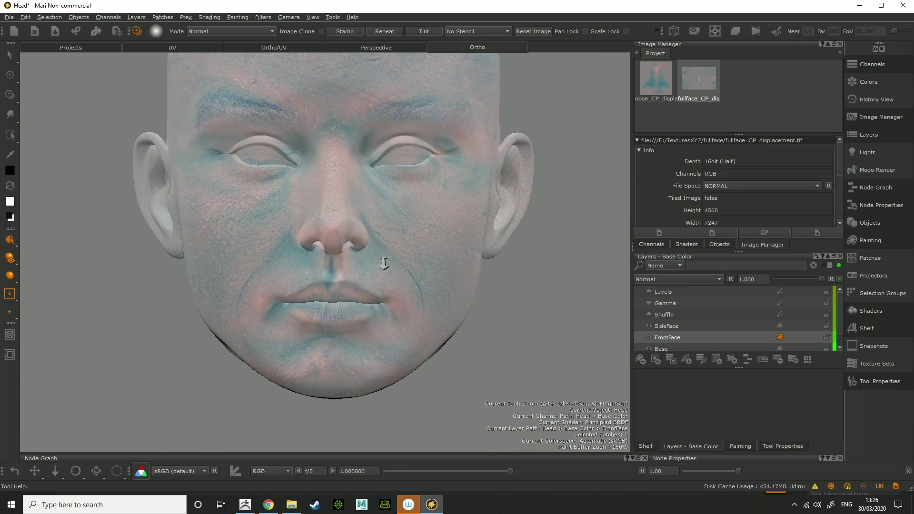
Turn the head to its left profile, select the SideFace layer, and move and scale the image to match its ear to the model's
{"action": "mouse_move", "coordinate": [375, 247]}
{"action": "left_mouse_down", "text": "alt"}
{"action": "mouse_move", "coordinate": [385, 267]}
{"action": "mouse_move", "coordinate": [373, 296]}
{"action": "mouse_move", "coordinate": [306, 295]}
{"action": "mouse_move", "coordinate": [309, 309]}
{"action": "left_mouse_up", "text": "alt"}
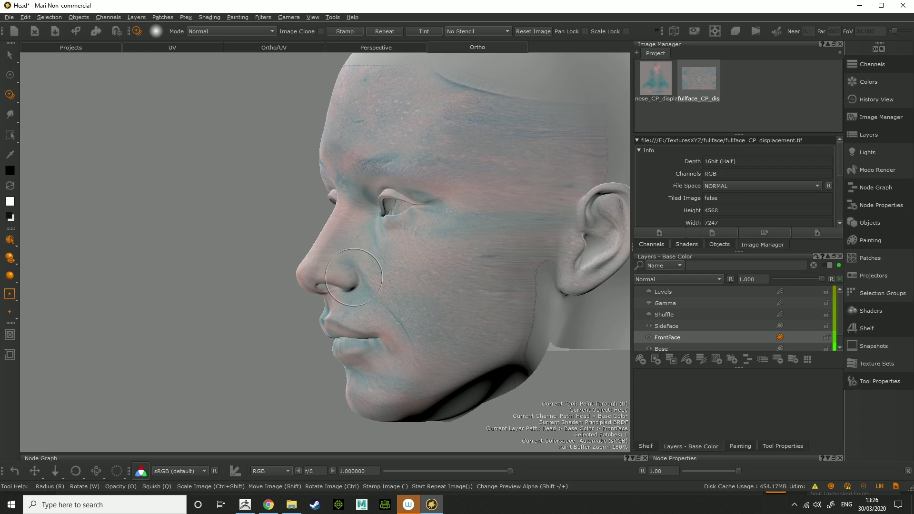
{"action": "mouse_move", "coordinate": [382, 277]}
{"action": "left_mouse_down", "text": "alt"}
{"action": "mouse_move", "coordinate": [367, 272]}
{"action": "mouse_move", "coordinate": [396, 269]}
{"action": "left_mouse_up", "text": "alt"}
{"action": "mouse_move", "coordinate": [396, 270]}
{"action": "right_mouse_down", "text": "alt"}
{"action": "mouse_move", "coordinate": [371, 273]}
{"action": "mouse_move", "coordinate": [395, 278]}
{"action": "right_mouse_up", "text": "alt"}
{"action": "left_click", "coordinate": [695, 326]}
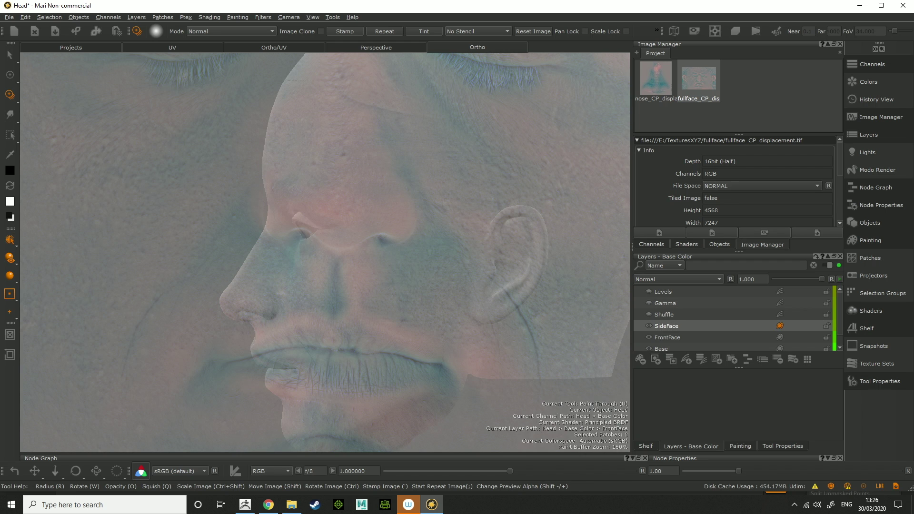
{"action": "left_click_drag", "start_coordinate": [484, 284], "coordinate": [404, 274], "text": "shift"}
{"action": "mouse_move", "coordinate": [402, 236]}
{"action": "left_mouse_down", "text": "shift"}
{"action": "mouse_move", "coordinate": [265, 318]}
{"action": "mouse_move", "coordinate": [241, 363]}
{"action": "mouse_move", "coordinate": [208, 387]}
{"action": "left_mouse_up", "text": "shift"}
{"action": "left_click_drag", "start_coordinate": [436, 301], "coordinate": [324, 295], "text": "ctrl+shift"}
{"action": "mouse_move", "coordinate": [277, 265]}
{"action": "left_mouse_down", "text": "shift"}
{"action": "mouse_move", "coordinate": [349, 188]}
{"action": "mouse_move", "coordinate": [300, 204]}
{"action": "mouse_move", "coordinate": [388, 212]}
{"action": "mouse_move", "coordinate": [409, 201]}
{"action": "left_mouse_up", "text": "shift"}
{"action": "key", "text": "apostrophe"}
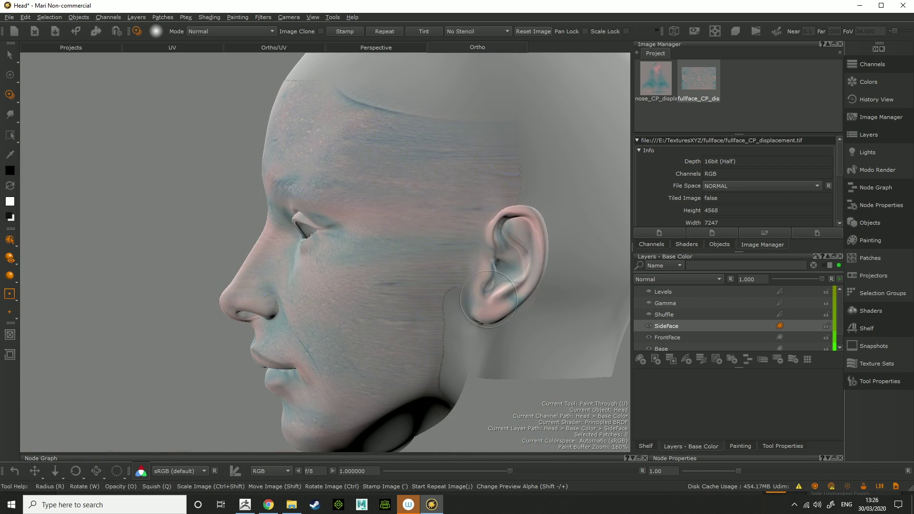
Paint the displacement over the model's left ear, jaw, cheek and temple on the SideFace layer
{"action": "mouse_move", "coordinate": [488, 298]}
{"action": "left_mouse_down"}
{"action": "mouse_move", "coordinate": [476, 293]}
{"action": "mouse_move", "coordinate": [485, 276]}
{"action": "left_mouse_up"}
{"action": "left_click_drag", "start_coordinate": [471, 295], "coordinate": [448, 331]}
{"action": "mouse_move", "coordinate": [363, 390]}
{"action": "left_mouse_down"}
{"action": "mouse_move", "coordinate": [381, 352]}
{"action": "mouse_move", "coordinate": [361, 347]}
{"action": "left_mouse_up"}
{"action": "mouse_move", "coordinate": [450, 235]}
{"action": "left_mouse_down"}
{"action": "mouse_move", "coordinate": [400, 176]}
{"action": "mouse_move", "coordinate": [455, 187]}
{"action": "mouse_move", "coordinate": [451, 179]}
{"action": "mouse_move", "coordinate": [463, 197]}
{"action": "left_mouse_up"}
{"action": "mouse_move", "coordinate": [448, 161]}
{"action": "left_mouse_down"}
{"action": "mouse_move", "coordinate": [473, 180]}
{"action": "mouse_move", "coordinate": [457, 179]}
{"action": "mouse_move", "coordinate": [505, 180]}
{"action": "mouse_move", "coordinate": [423, 210]}
{"action": "mouse_move", "coordinate": [430, 152]}
{"action": "left_mouse_up"}
Turn the head to expose the area behind the ear and paint the skin displacement there
{"action": "mouse_move", "coordinate": [348, 129]}
{"action": "left_mouse_down", "text": "alt"}
{"action": "mouse_move", "coordinate": [461, 272]}
{"action": "mouse_move", "coordinate": [298, 284]}
{"action": "mouse_move", "coordinate": [248, 273]}
{"action": "mouse_move", "coordinate": [343, 285]}
{"action": "mouse_move", "coordinate": [418, 310]}
{"action": "mouse_move", "coordinate": [186, 238]}
{"action": "mouse_move", "coordinate": [218, 249]}
{"action": "mouse_move", "coordinate": [338, 230]}
{"action": "mouse_move", "coordinate": [380, 236]}
{"action": "left_mouse_up", "text": "alt"}
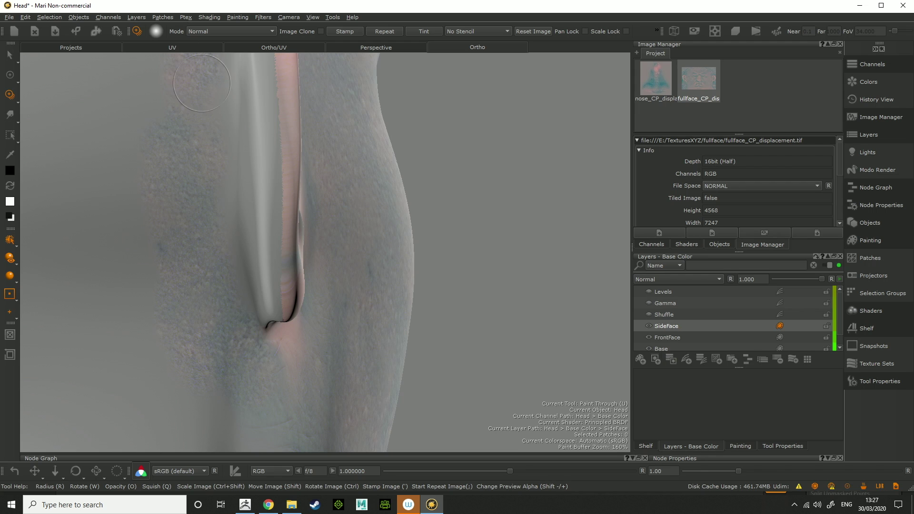
{"action": "left_click_drag", "start_coordinate": [202, 83], "coordinate": [200, 86]}
{"action": "left_click_drag", "start_coordinate": [252, 131], "coordinate": [261, 235]}
Add a new paint layer above SideFace and name it Nose
{"action": "scroll", "coordinate": [262, 291], "scroll_direction": "down", "scroll_amount": 5}
{"action": "mouse_move", "coordinate": [404, 230]}
{"action": "left_mouse_down", "text": "alt"}
{"action": "mouse_move", "coordinate": [230, 224]}
{"action": "mouse_move", "coordinate": [356, 234]}
{"action": "mouse_move", "coordinate": [443, 222]}
{"action": "left_mouse_up", "text": "alt"}
{"action": "middle_click_drag", "start_coordinate": [343, 224], "coordinate": [464, 222], "text": "alt"}
{"action": "mouse_move", "coordinate": [464, 222]}
{"action": "left_mouse_down", "text": "alt"}
{"action": "mouse_move", "coordinate": [300, 224]}
{"action": "mouse_move", "coordinate": [286, 202]}
{"action": "mouse_move", "coordinate": [229, 214]}
{"action": "mouse_move", "coordinate": [353, 238]}
{"action": "mouse_move", "coordinate": [414, 191]}
{"action": "mouse_move", "coordinate": [414, 230]}
{"action": "mouse_move", "coordinate": [337, 228]}
{"action": "mouse_move", "coordinate": [465, 275]}
{"action": "mouse_move", "coordinate": [361, 224]}
{"action": "mouse_move", "coordinate": [255, 194]}
{"action": "mouse_move", "coordinate": [239, 260]}
{"action": "mouse_move", "coordinate": [319, 210]}
{"action": "mouse_move", "coordinate": [320, 219]}
{"action": "mouse_move", "coordinate": [424, 224]}
{"action": "mouse_move", "coordinate": [443, 243]}
{"action": "left_mouse_up", "text": "alt"}
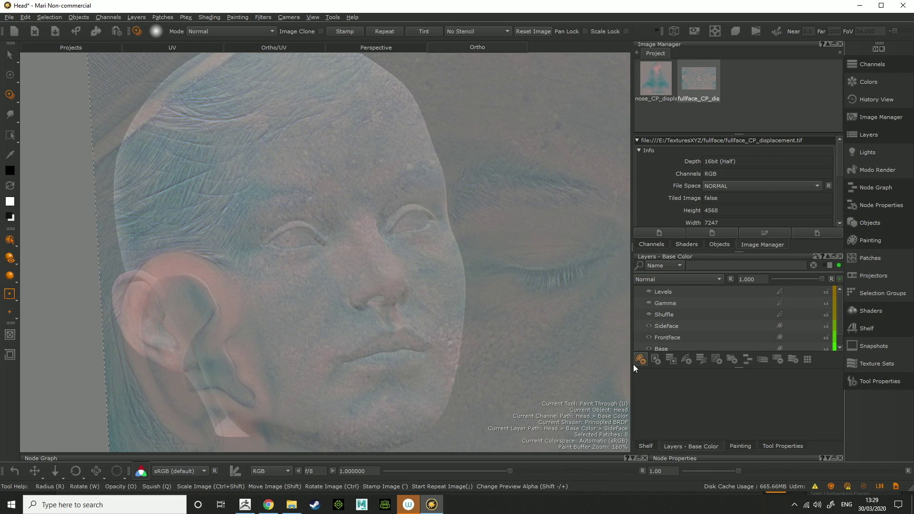
{"action": "double_click", "coordinate": [659, 329]}
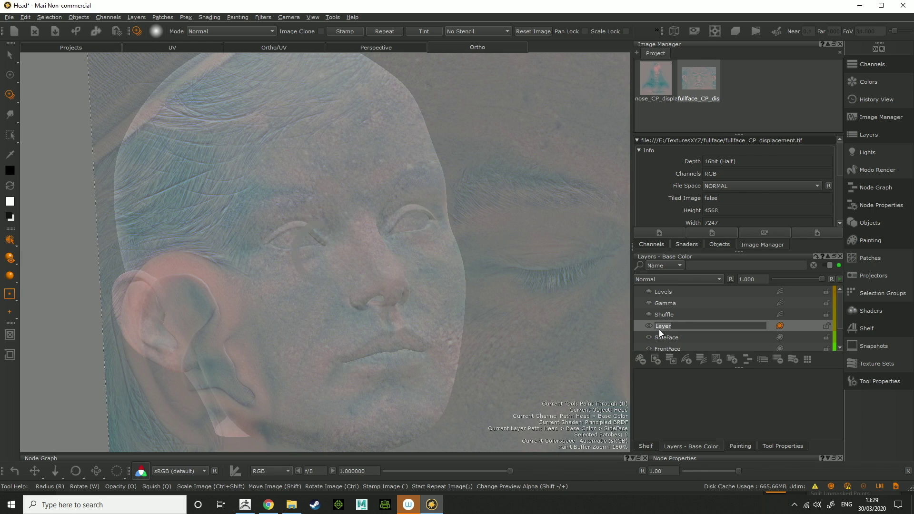
{"action": "type", "text": "Nose"}
{"action": "key", "text": "Return"}
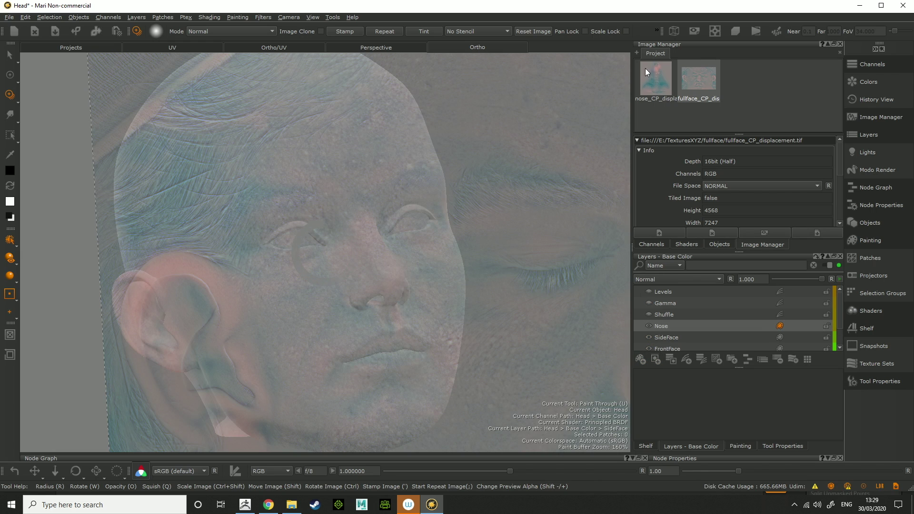
Choose the nose_CP_displacement image, align it with the model's nose from the front and paint the nose bridge on the Nose layer
{"action": "left_click", "coordinate": [659, 85]}
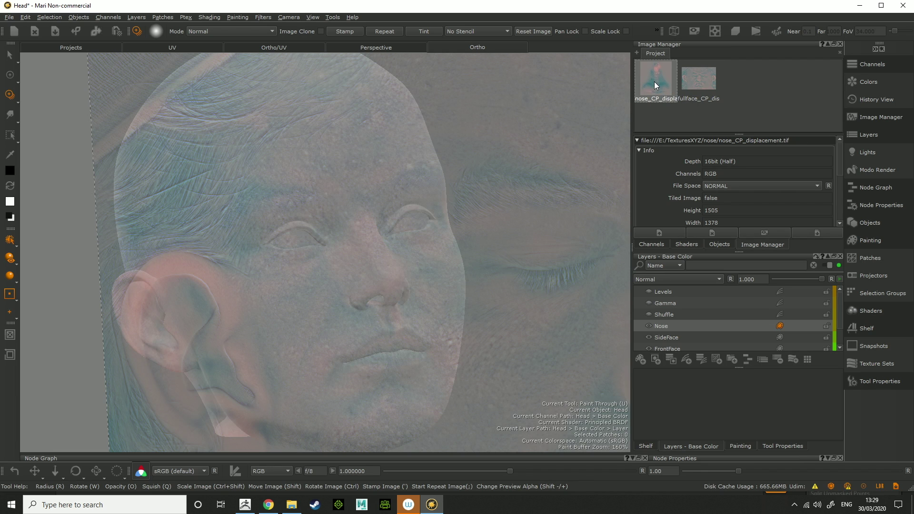
{"action": "mouse_move", "coordinate": [388, 253]}
{"action": "left_mouse_down", "text": "shift"}
{"action": "mouse_move", "coordinate": [377, 227]}
{"action": "mouse_move", "coordinate": [343, 224]}
{"action": "left_mouse_up", "text": "shift"}
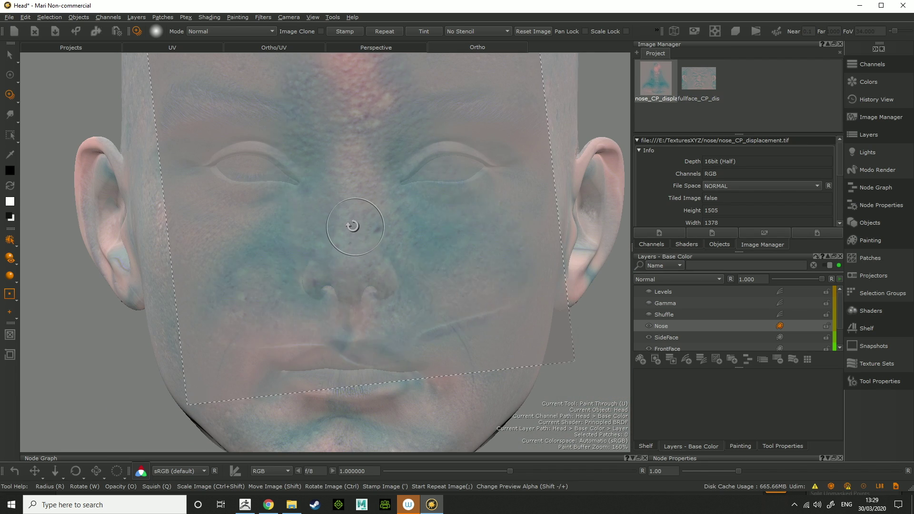
{"action": "left_click_drag", "start_coordinate": [329, 224], "coordinate": [326, 224]}
{"action": "scroll", "coordinate": [334, 228], "scroll_direction": "up", "scroll_amount": 6}
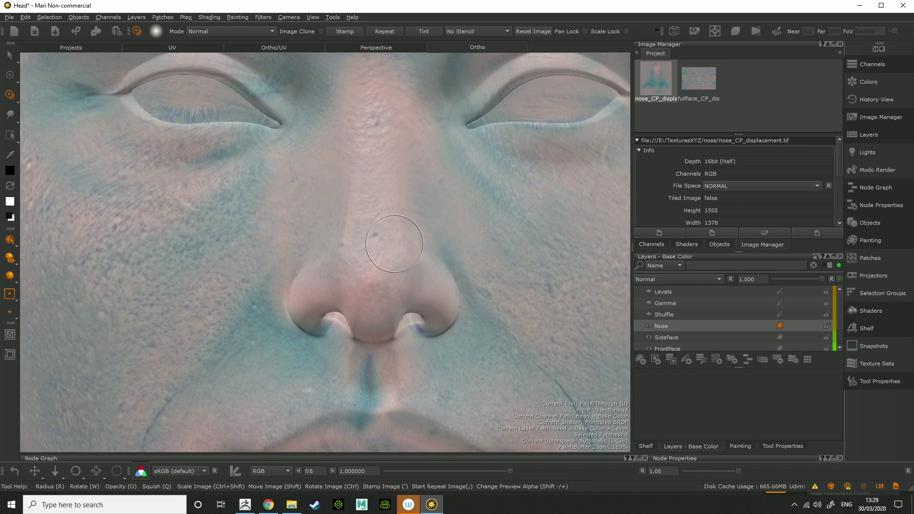
{"action": "mouse_move", "coordinate": [398, 265]}
{"action": "left_mouse_down", "text": "shift"}
{"action": "mouse_move", "coordinate": [414, 276]}
{"action": "mouse_move", "coordinate": [329, 250]}
{"action": "left_mouse_up", "text": "shift"}
{"action": "mouse_move", "coordinate": [329, 250]}
{"action": "left_mouse_down", "text": "shift"}
{"action": "mouse_move", "coordinate": [326, 275]}
{"action": "mouse_move", "coordinate": [335, 280]}
{"action": "left_mouse_up", "text": "shift"}
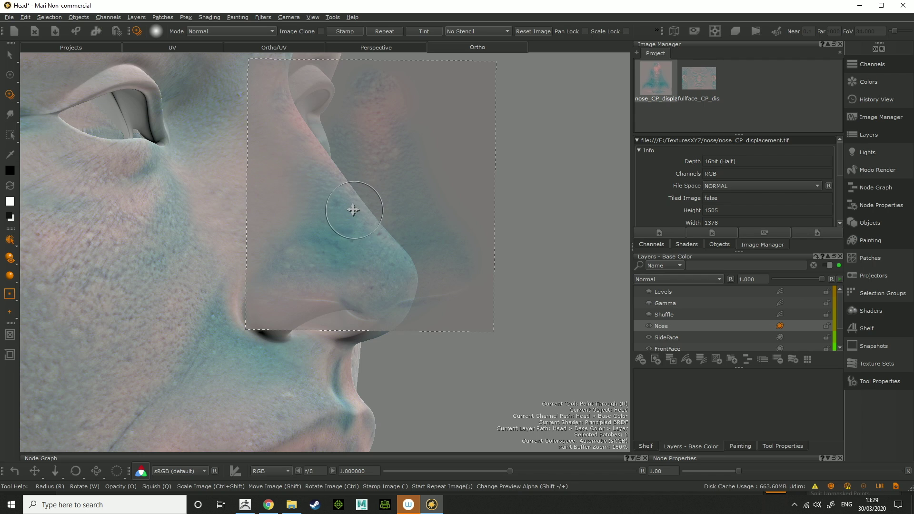
Move and rotate the nose image to fit the side of the model's nose and paint the displacement there
{"action": "left_click_drag", "start_coordinate": [352, 210], "coordinate": [285, 228], "text": "shift"}
{"action": "mouse_move", "coordinate": [300, 259]}
{"action": "left_mouse_down", "text": "ctrl"}
{"action": "mouse_move", "coordinate": [330, 259]}
{"action": "mouse_move", "coordinate": [307, 244]}
{"action": "mouse_move", "coordinate": [277, 248]}
{"action": "left_mouse_up", "text": "ctrl"}
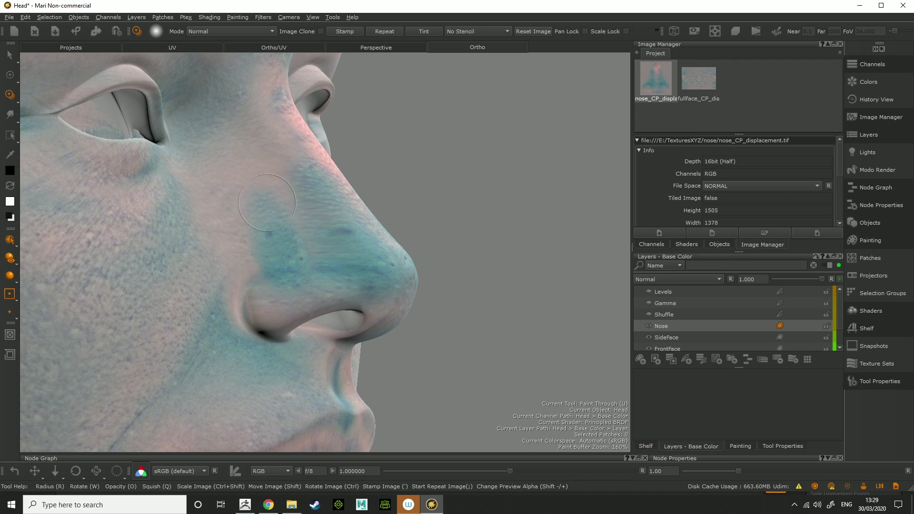
{"action": "left_click_drag", "start_coordinate": [257, 104], "coordinate": [336, 133], "text": "alt"}
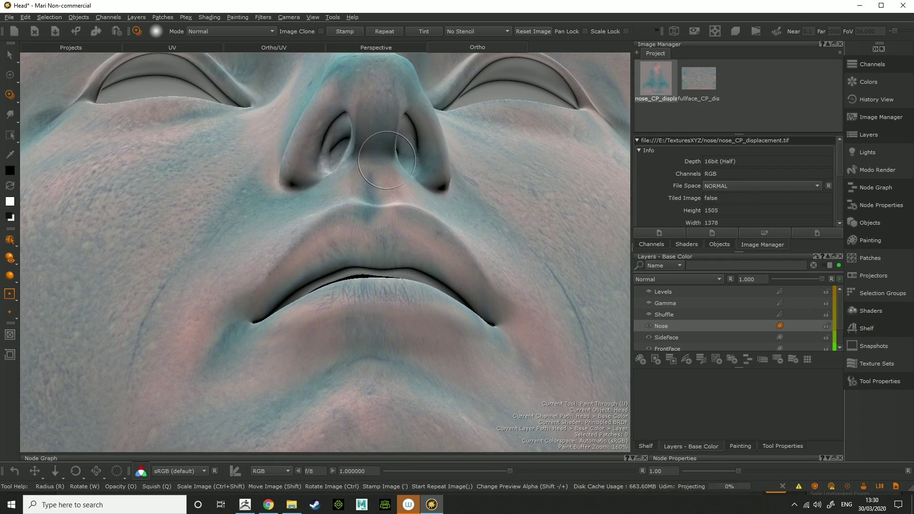
{"action": "mouse_move", "coordinate": [408, 126]}
{"action": "left_mouse_down", "text": "alt"}
{"action": "mouse_move", "coordinate": [313, 123]}
{"action": "mouse_move", "coordinate": [364, 92]}
{"action": "mouse_move", "coordinate": [392, 124]}
{"action": "mouse_move", "coordinate": [402, 121]}
{"action": "mouse_move", "coordinate": [362, 180]}
{"action": "mouse_move", "coordinate": [288, 352]}
{"action": "mouse_move", "coordinate": [335, 284]}
{"action": "mouse_move", "coordinate": [361, 312]}
{"action": "left_mouse_up", "text": "alt"}
Inspect the painted displacement on the nose, mouth, cheeks and whole face from several angles and distances
{"action": "right_click_drag", "start_coordinate": [361, 312], "coordinate": [271, 261], "text": "alt"}
{"action": "left_click_drag", "start_coordinate": [271, 261], "coordinate": [369, 280], "text": "alt"}
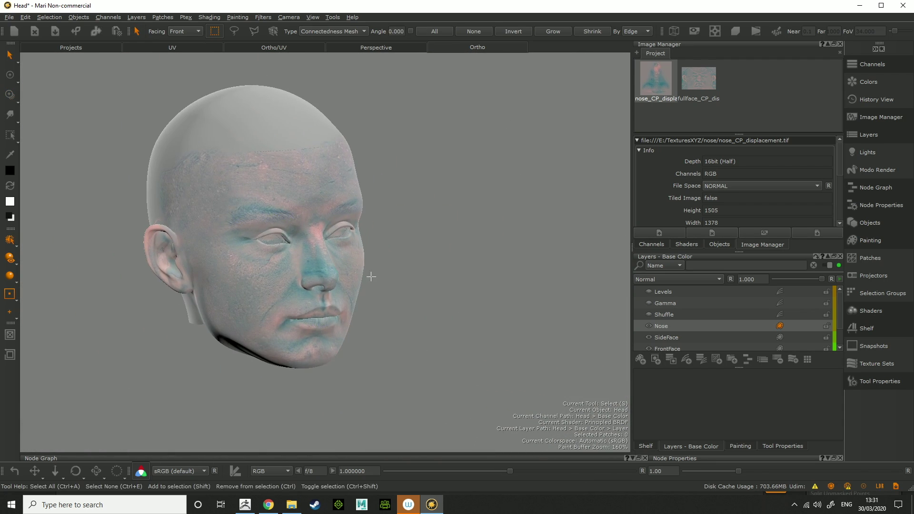
{"action": "right_click_drag", "start_coordinate": [369, 279], "coordinate": [511, 446], "text": "alt"}
{"action": "left_click_drag", "start_coordinate": [510, 446], "coordinate": [392, 421], "text": "alt"}
{"action": "middle_click_drag", "start_coordinate": [392, 421], "coordinate": [383, 340], "text": "alt"}
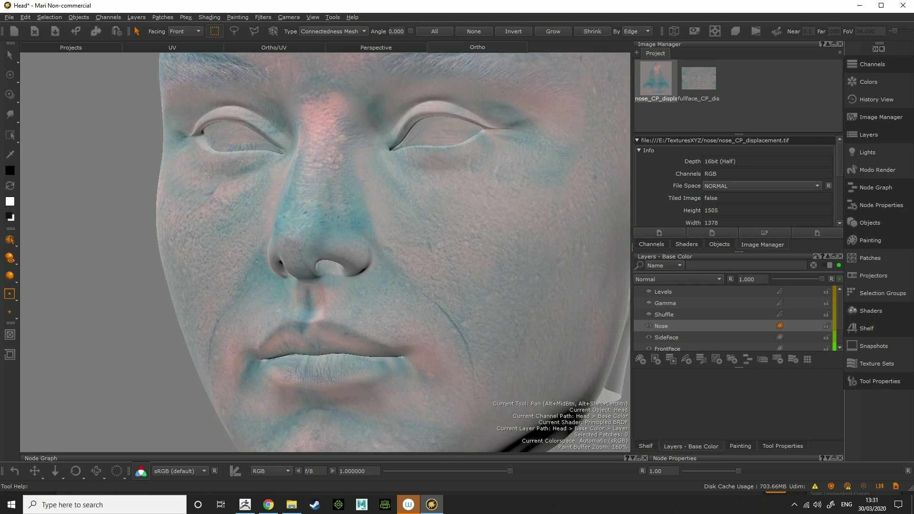
{"action": "left_click_drag", "start_coordinate": [384, 340], "coordinate": [406, 319], "text": "alt"}
{"action": "middle_click_drag", "start_coordinate": [407, 319], "coordinate": [174, 354], "text": "alt"}
{"action": "left_click_drag", "start_coordinate": [374, 311], "coordinate": [398, 313], "text": "alt"}
{"action": "right_click_drag", "start_coordinate": [398, 313], "coordinate": [280, 278], "text": "alt"}
{"action": "left_click_drag", "start_coordinate": [280, 277], "coordinate": [305, 278], "text": "alt"}
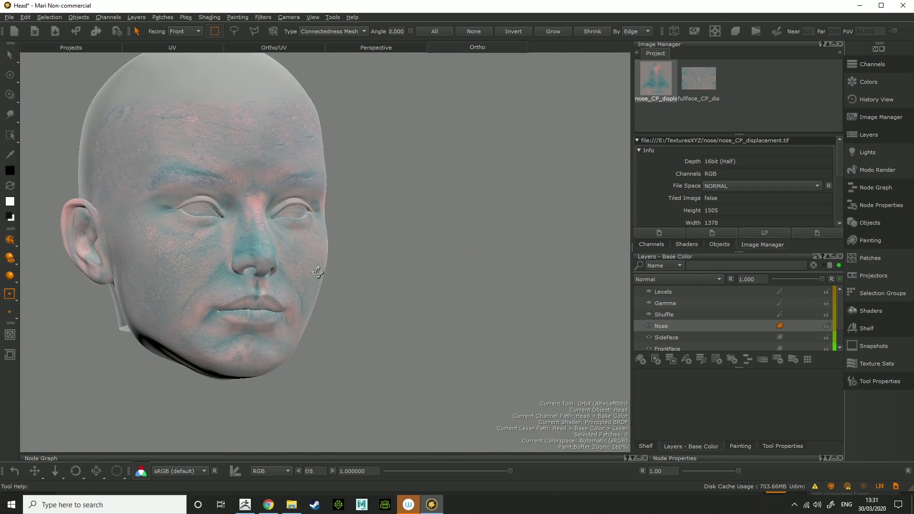
{"action": "middle_click_drag", "start_coordinate": [306, 277], "coordinate": [341, 294], "text": "alt"}
{"action": "left_click_drag", "start_coordinate": [340, 294], "coordinate": [366, 297], "text": "alt"}
Show the Shuffle adjustment layer and set its R output to the g channel
{"action": "left_click", "coordinate": [649, 314]}
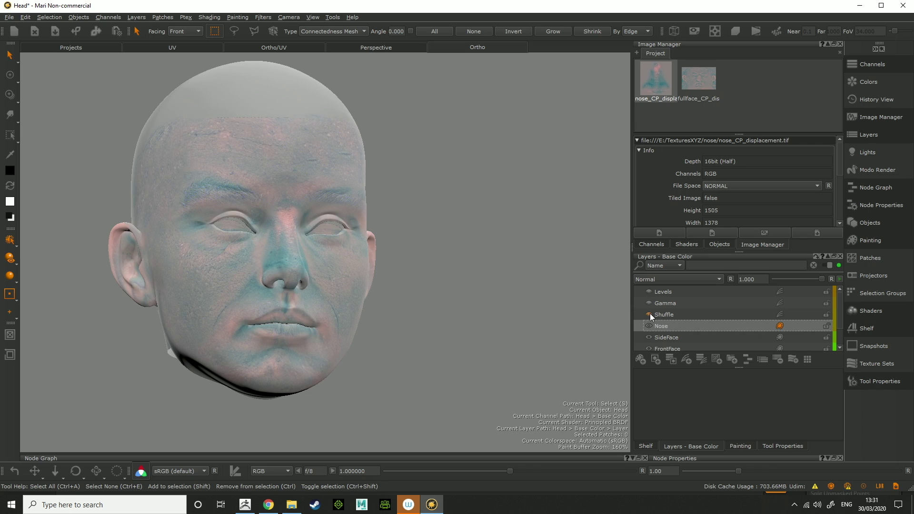
{"action": "left_click", "coordinate": [674, 315]}
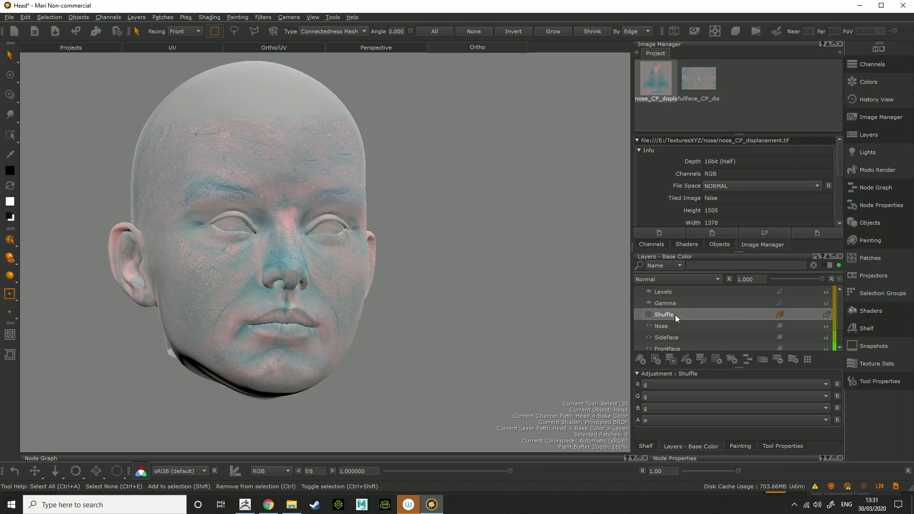
{"action": "left_click", "coordinate": [681, 384]}
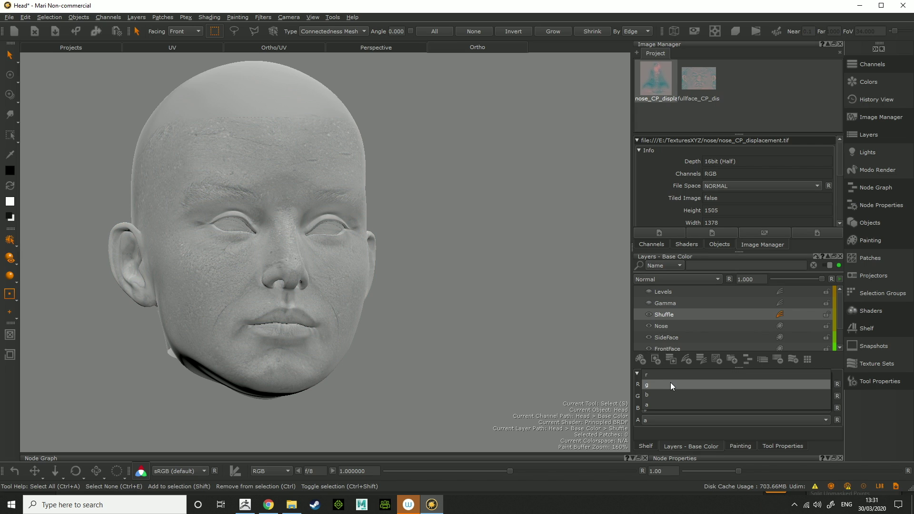
{"action": "left_click", "coordinate": [670, 381]}
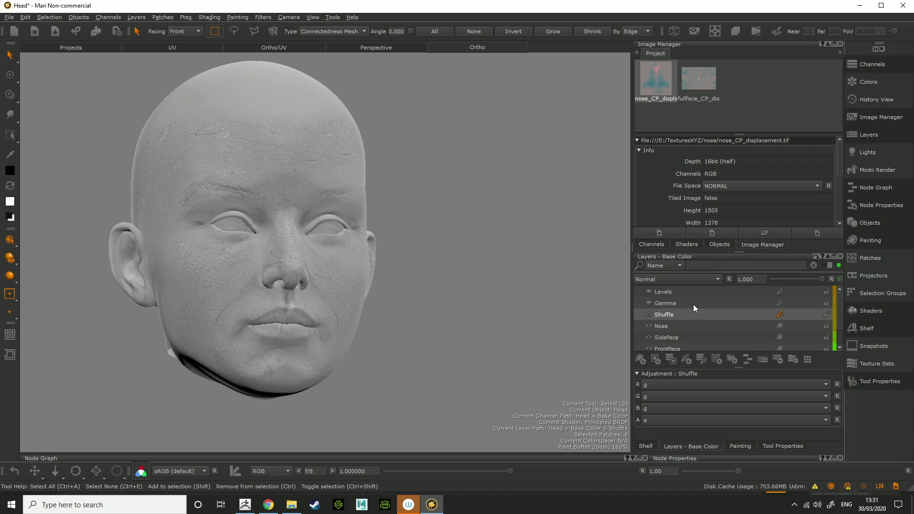
Show the Levels adjustment layer, bring up its input levels and examine the skin detail around the face
{"action": "left_click", "coordinate": [651, 291]}
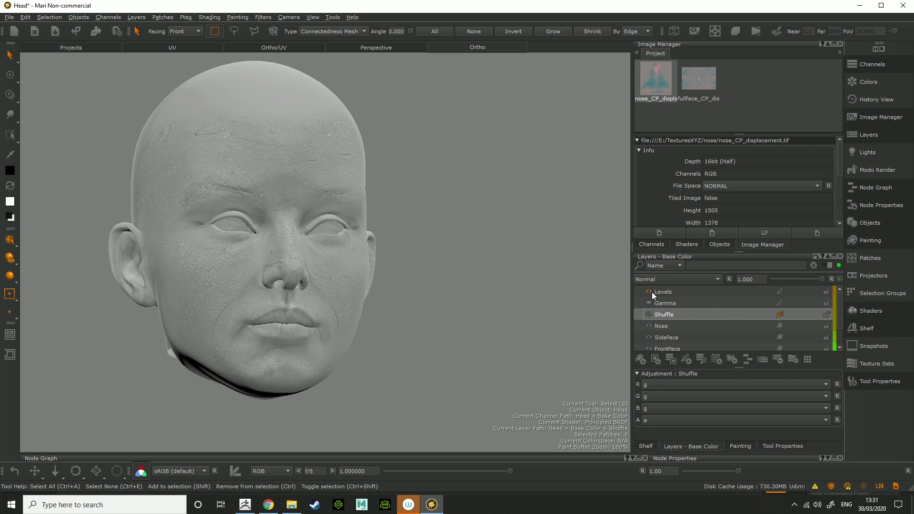
{"action": "left_click", "coordinate": [685, 294]}
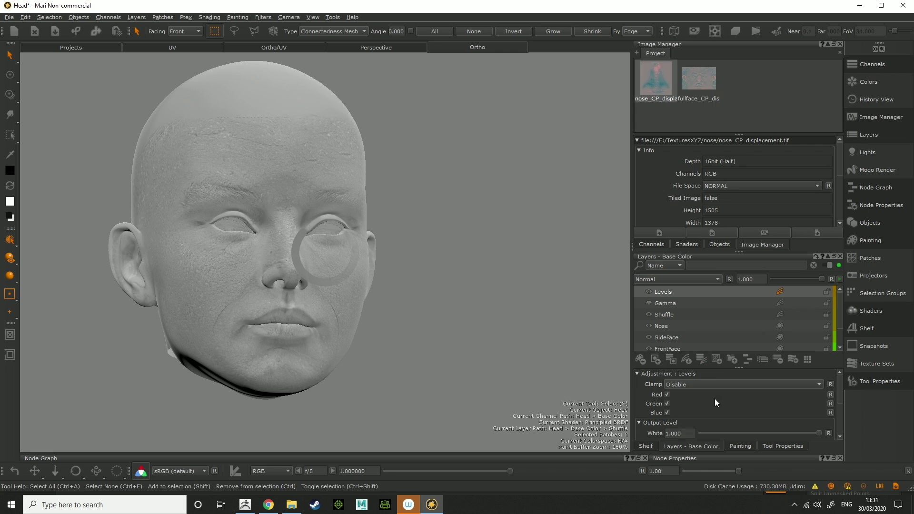
{"action": "scroll", "coordinate": [717, 400], "scroll_direction": "down", "scroll_amount": 3}
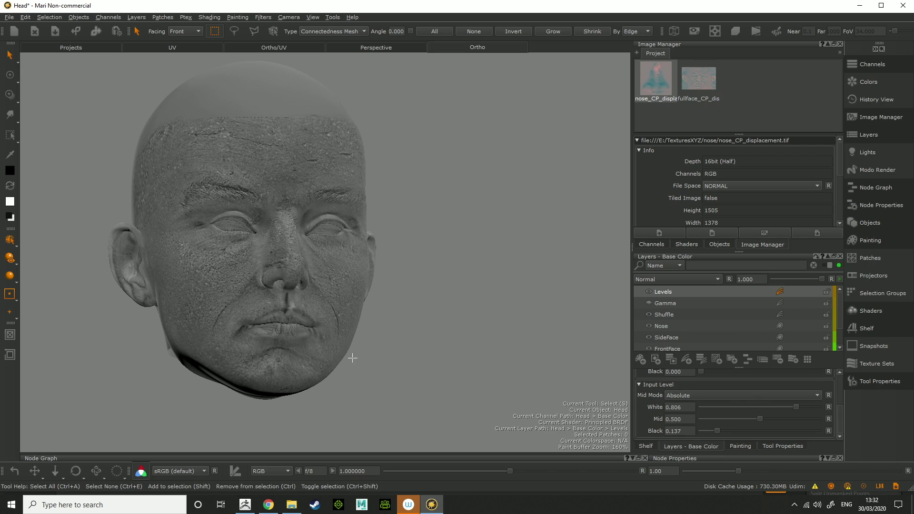
{"action": "right_click_drag", "start_coordinate": [387, 296], "coordinate": [446, 369], "text": "alt"}
{"action": "left_click_drag", "start_coordinate": [446, 369], "coordinate": [316, 363], "text": "alt"}
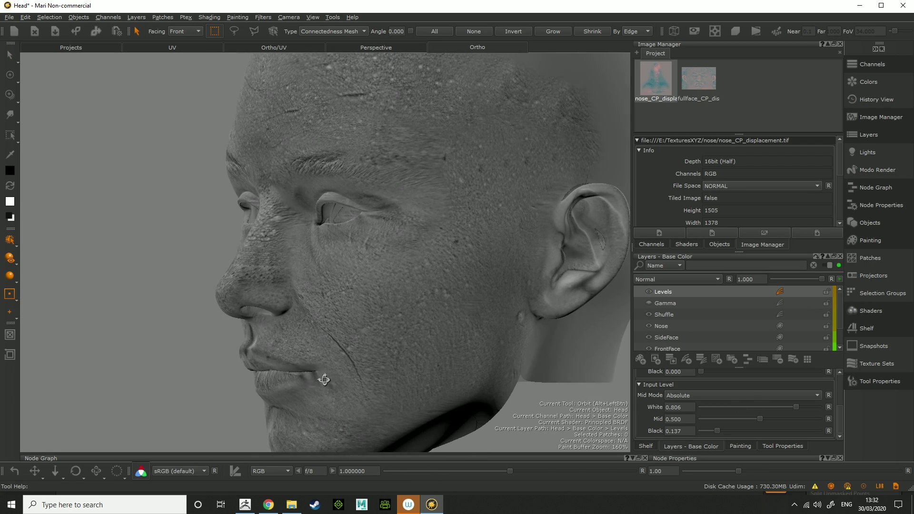
{"action": "middle_click_drag", "start_coordinate": [309, 341], "coordinate": [508, 339]}
{"action": "middle_click_drag", "start_coordinate": [334, 353], "coordinate": [283, 304]}
Apply the Gamma adjustment layer with a gamma of 2.200 and Invert enabled
{"action": "left_click", "coordinate": [693, 305]}
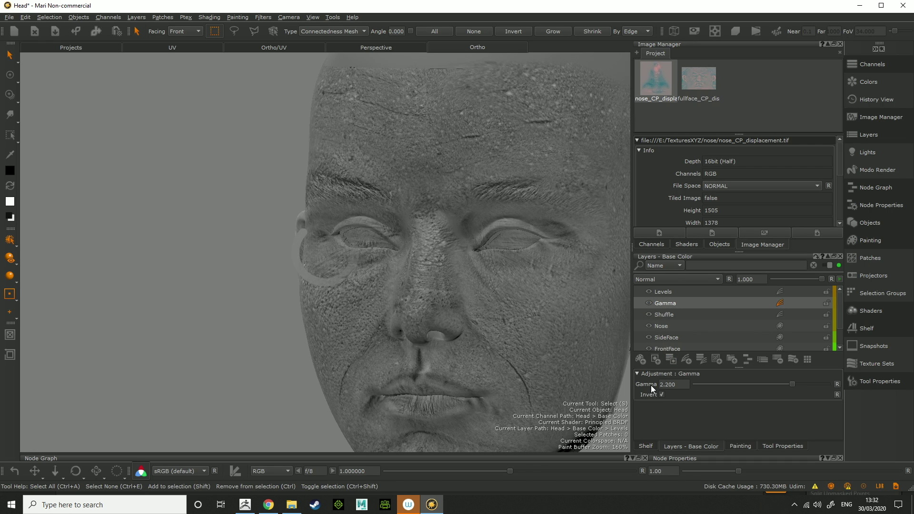
{"action": "left_click", "coordinate": [660, 394]}
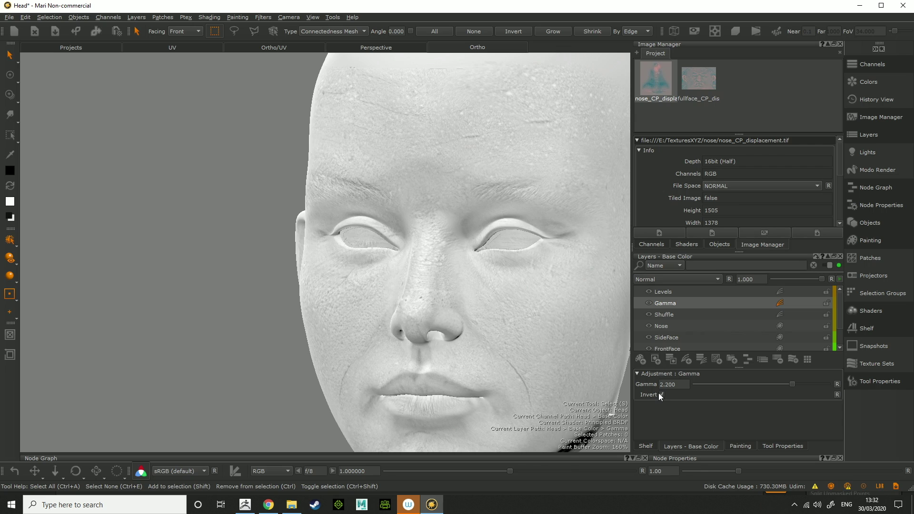
{"action": "right_click", "coordinate": [697, 303]}
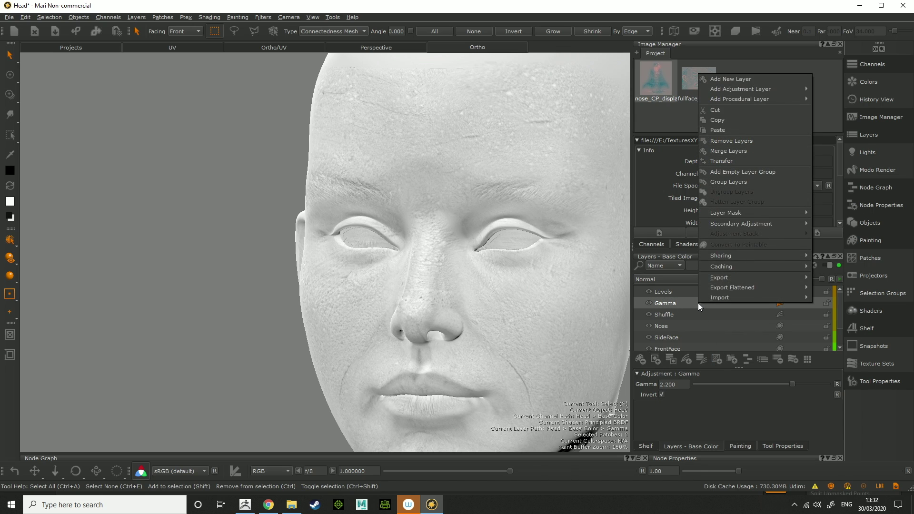
{"action": "mouse_move", "coordinate": [720, 289]}
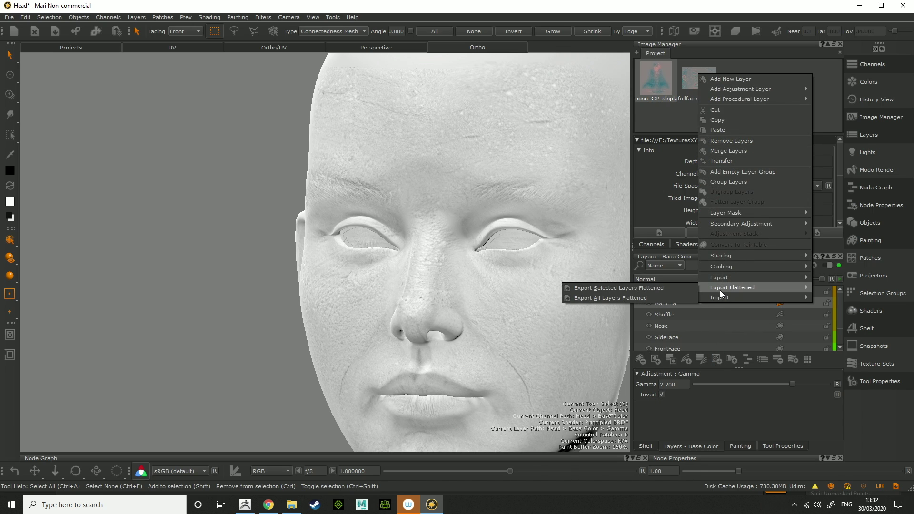
{"action": "left_click", "coordinate": [638, 299]}
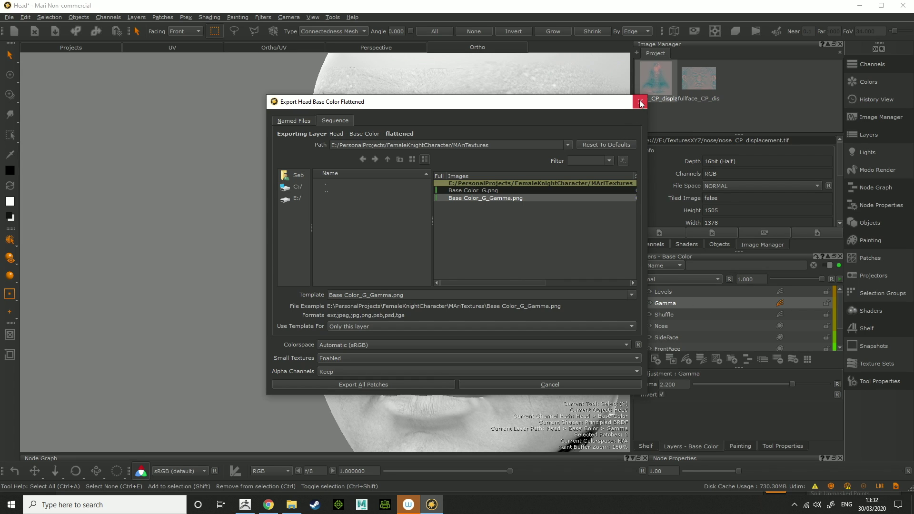
{"action": "left_click", "coordinate": [640, 102]}
Export all Base Color layers flattened as Base Color_G_Gamma.png into the MAriTextures folder, replacing the existing file
{"action": "left_click", "coordinate": [684, 313]}
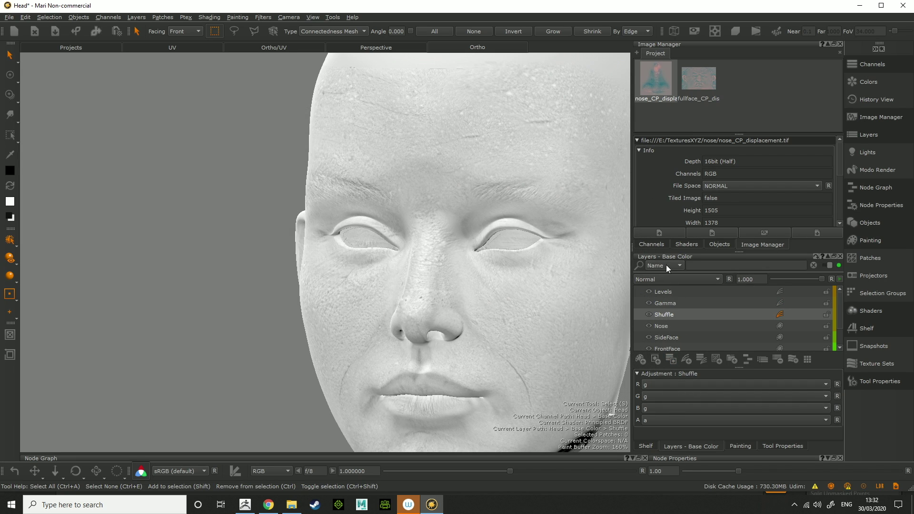
{"action": "right_click", "coordinate": [675, 300]}
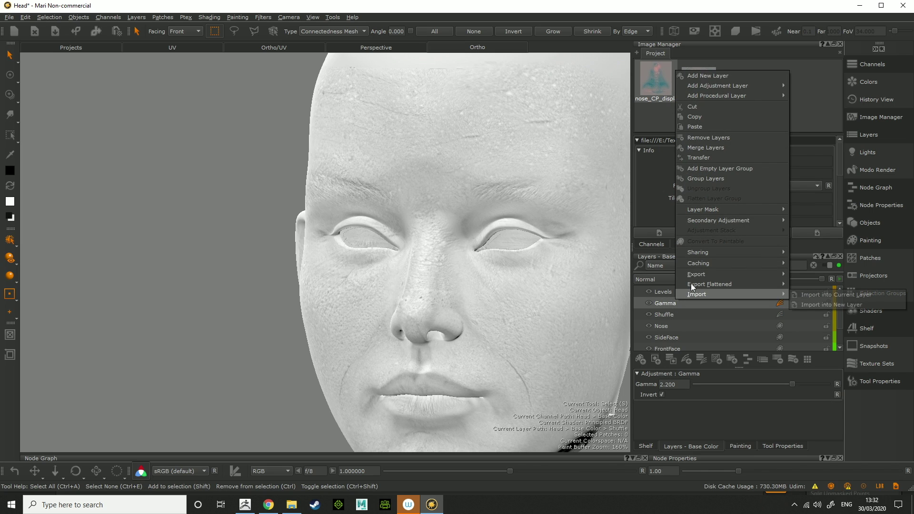
{"action": "left_click", "coordinate": [643, 293]}
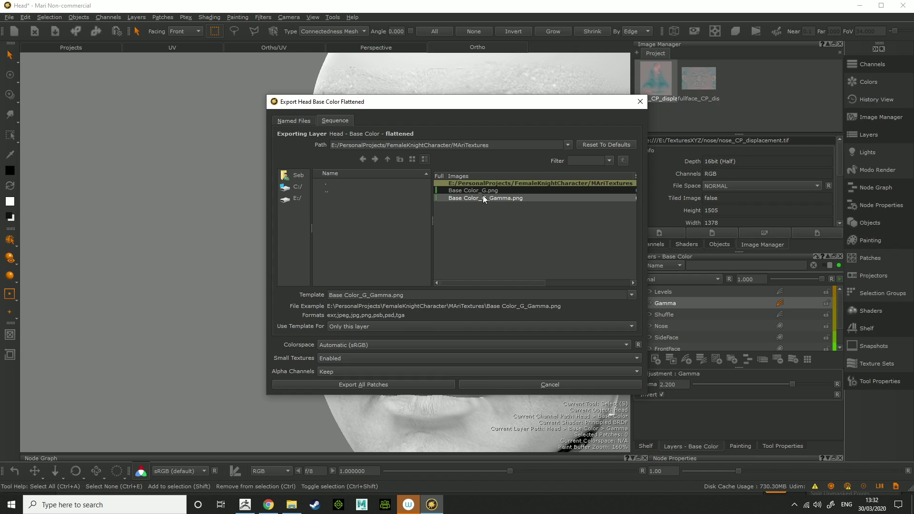
{"action": "left_click", "coordinate": [483, 197]}
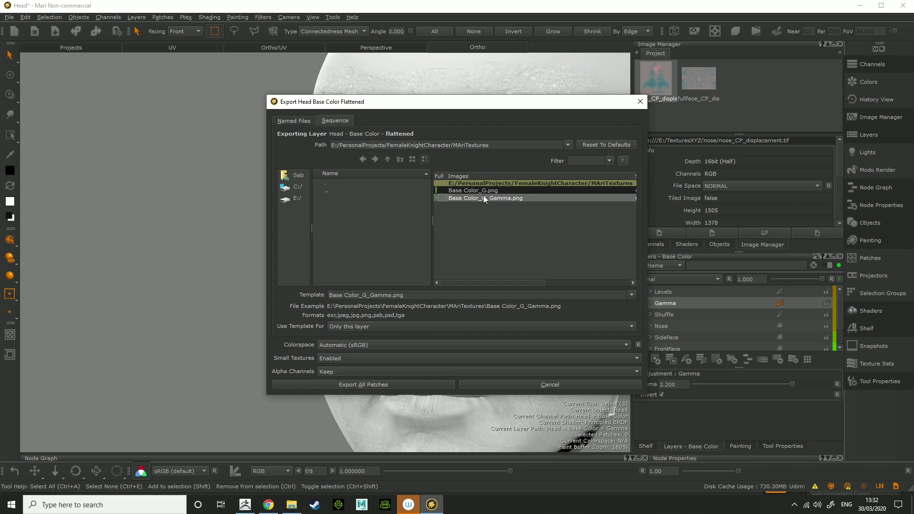
{"action": "left_click", "coordinate": [404, 384]}
{"action": "left_click", "coordinate": [510, 263]}
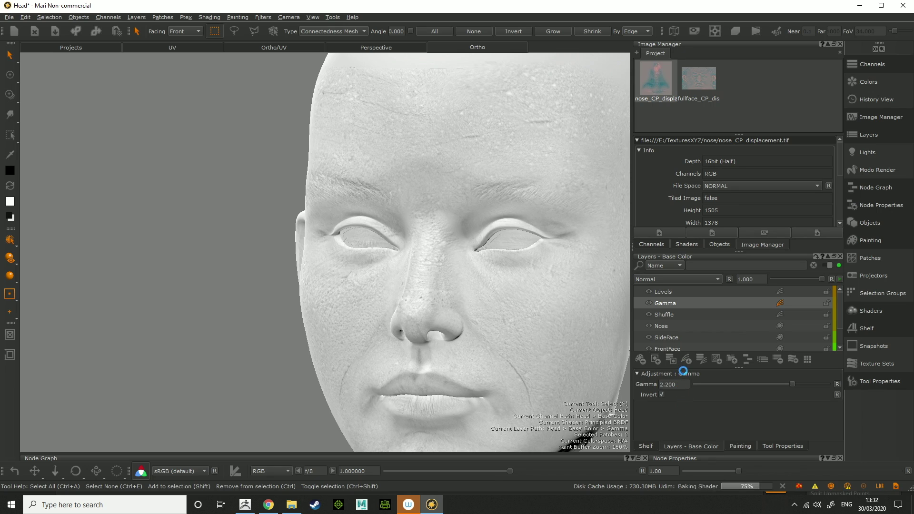
{"action": "key", "text": "ctrl+z"}
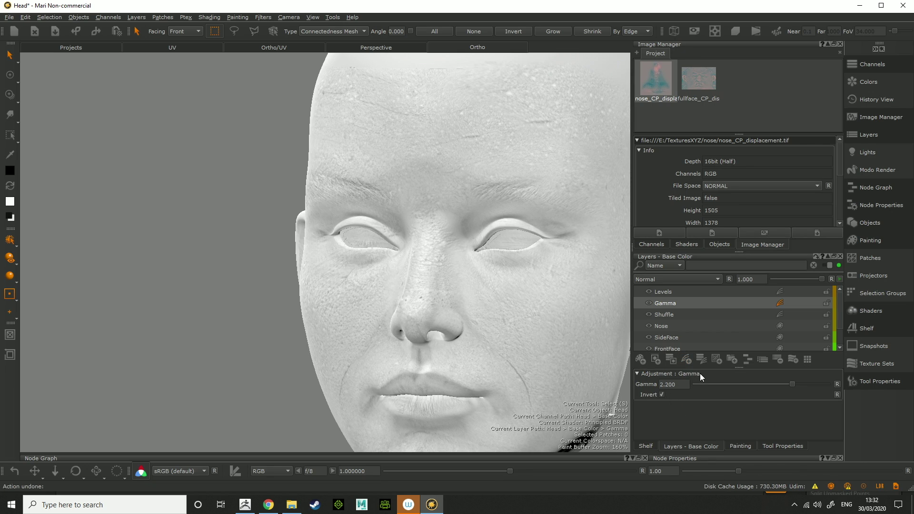
Set the Shuffle adjustment's R, G and B outputs all to the r channel
{"action": "left_click", "coordinate": [668, 314]}
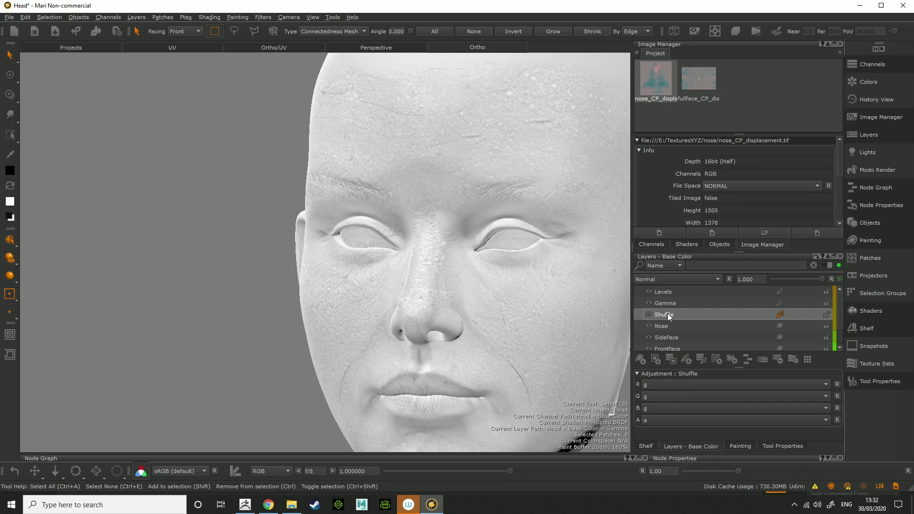
{"action": "left_click", "coordinate": [670, 387]}
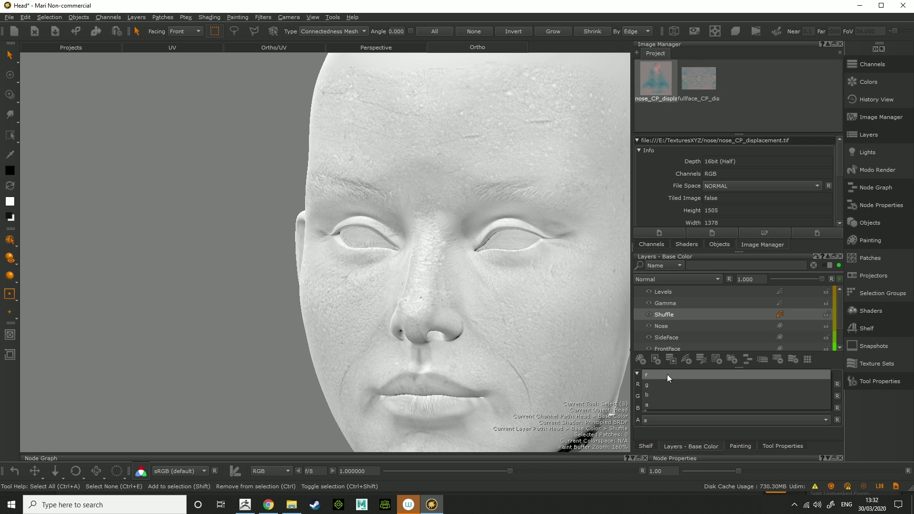
{"action": "left_click", "coordinate": [667, 374]}
{"action": "left_click", "coordinate": [665, 398]}
{"action": "left_click", "coordinate": [666, 386]}
{"action": "left_click", "coordinate": [670, 408]}
{"action": "left_click", "coordinate": [672, 398]}
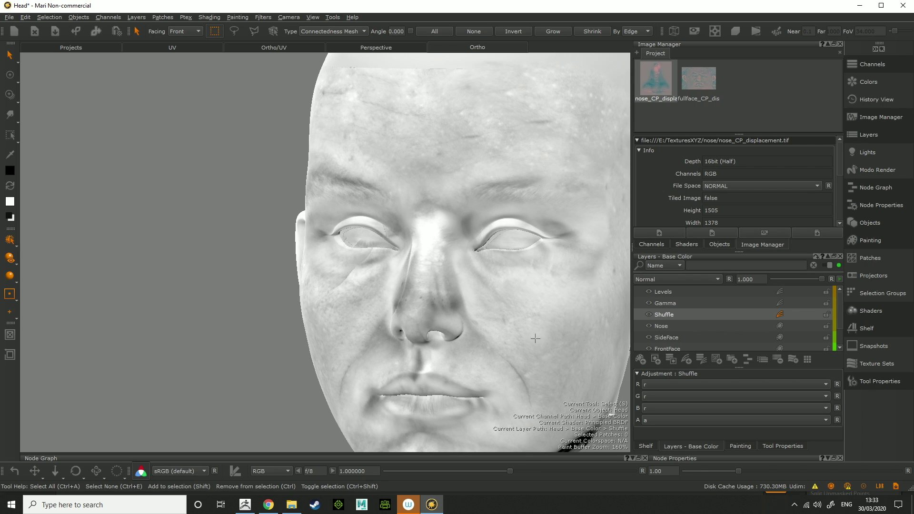
{"action": "left_click", "coordinate": [673, 315]}
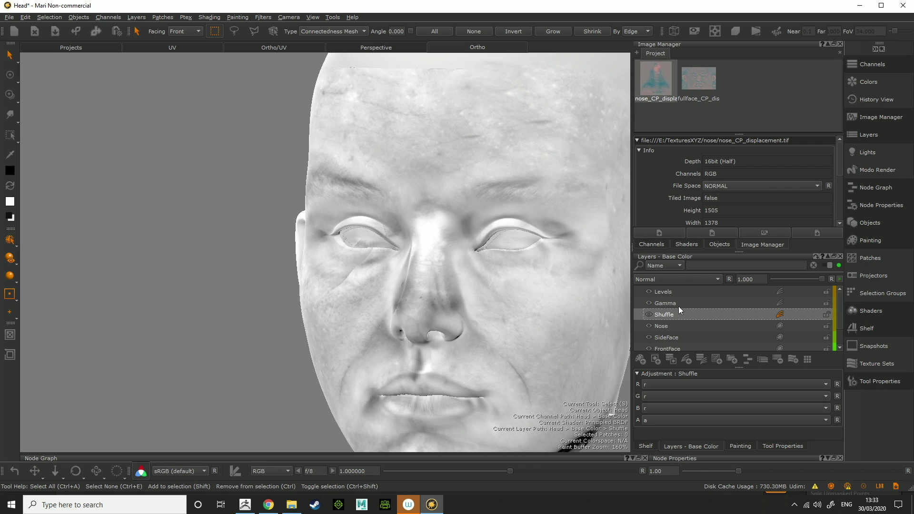
Export the Base Color layers from Gamma down, flattened, as Base Color_R_Gamma.png into the MAriTextures folder
{"action": "left_click", "coordinate": [679, 304]}
{"action": "right_click", "coordinate": [680, 301]}
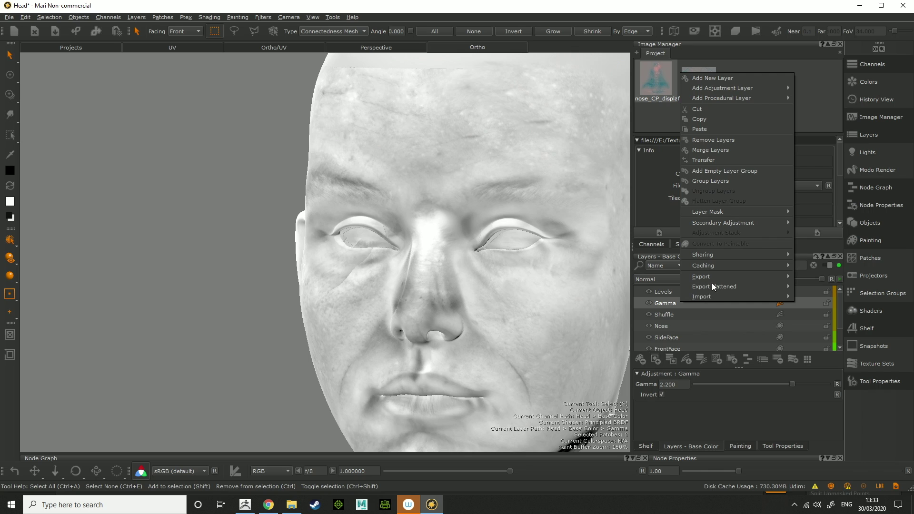
{"action": "mouse_move", "coordinate": [712, 283]}
{"action": "left_click", "coordinate": [650, 290]}
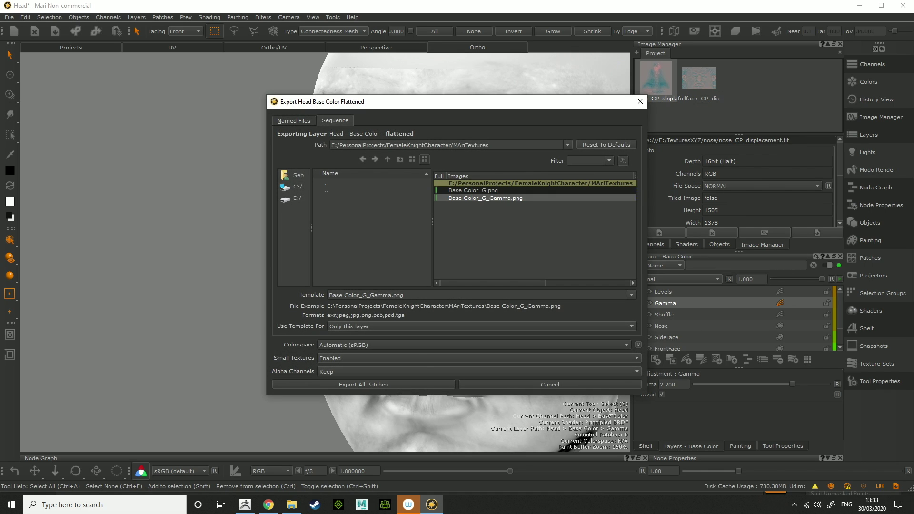
{"action": "left_click", "coordinate": [367, 296]}
{"action": "key", "text": "BackSpace"}
{"action": "type", "text": "R"}
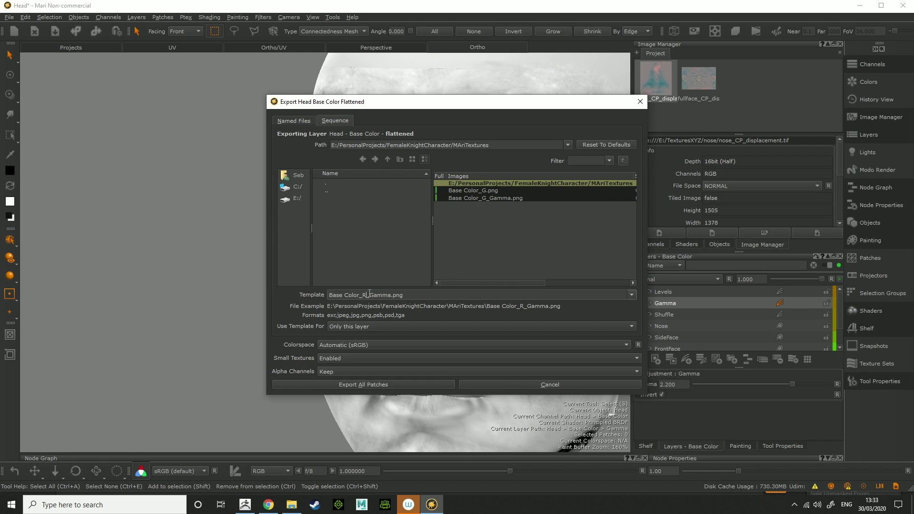
{"action": "left_click", "coordinate": [382, 386]}
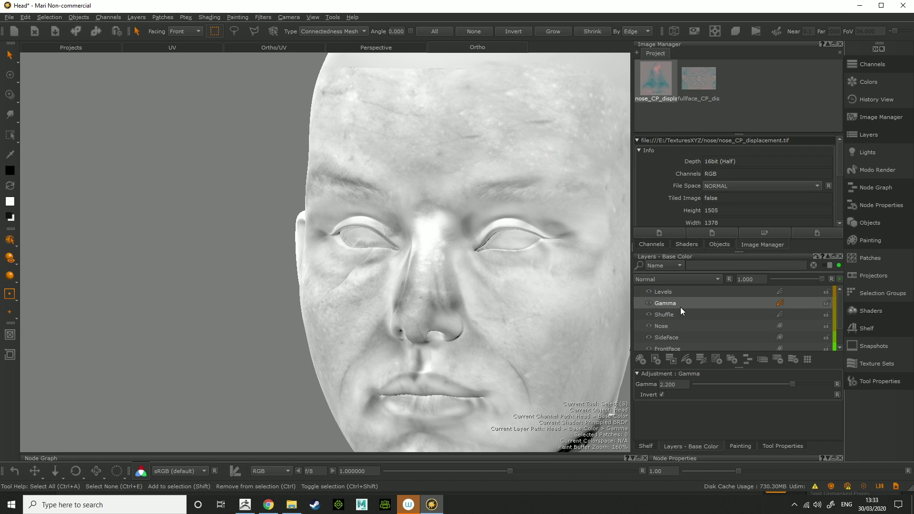
Set the Shuffle adjustment's R, G and B outputs all to the b channel
{"action": "right_click", "coordinate": [687, 303]}
{"action": "left_click", "coordinate": [678, 311]}
{"action": "left_click", "coordinate": [682, 316]}
{"action": "left_click", "coordinate": [673, 386]}
{"action": "left_click", "coordinate": [670, 404]}
{"action": "left_click", "coordinate": [670, 396]}
{"action": "left_click", "coordinate": [673, 405]}
{"action": "left_click", "coordinate": [667, 408]}
{"action": "left_click", "coordinate": [667, 415]}
{"action": "left_click", "coordinate": [669, 408]}
{"action": "left_click", "coordinate": [667, 427]}
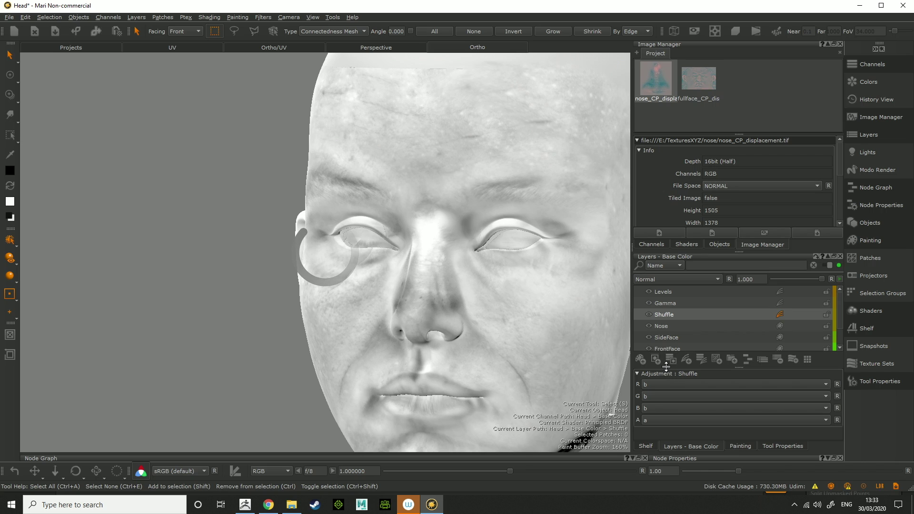
Export the Base Color layers from Gamma down, flattened, as Base Color_B_Gamma.png into the MAriTextures folder
{"action": "left_click", "coordinate": [674, 307]}
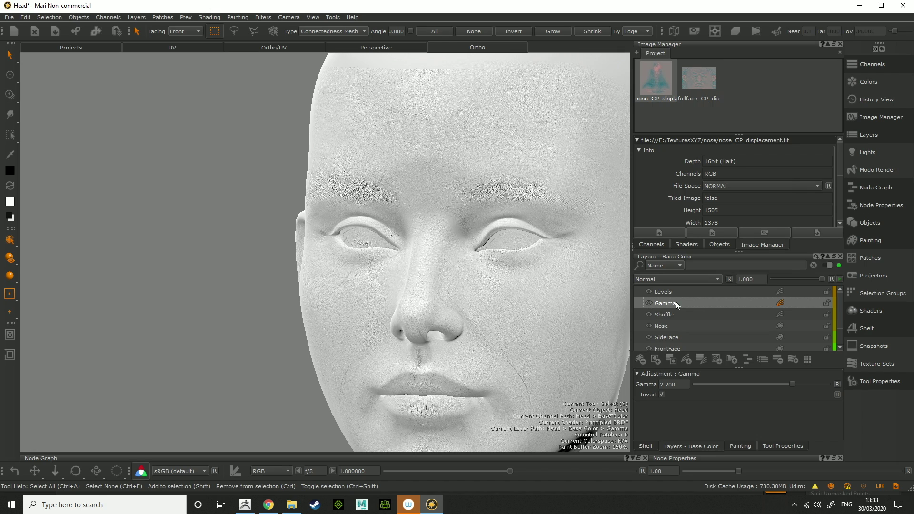
{"action": "right_click", "coordinate": [676, 302]}
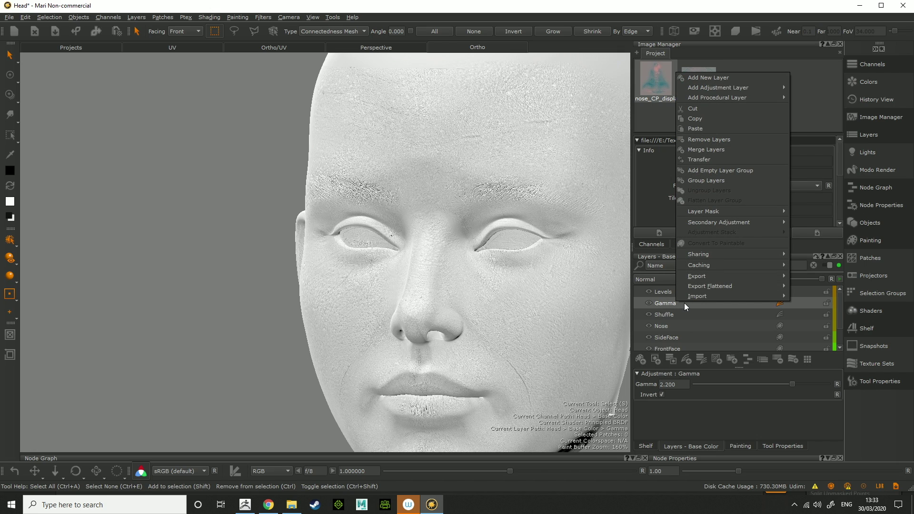
{"action": "mouse_move", "coordinate": [714, 287]}
{"action": "left_click", "coordinate": [643, 296]}
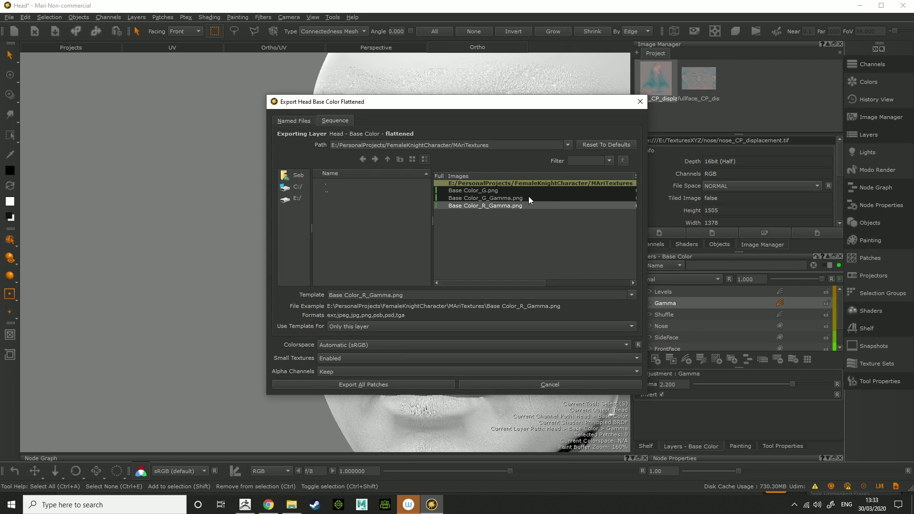
{"action": "left_click", "coordinate": [365, 295]}
{"action": "key", "text": "BackSpace"}
{"action": "type", "text": "N"}
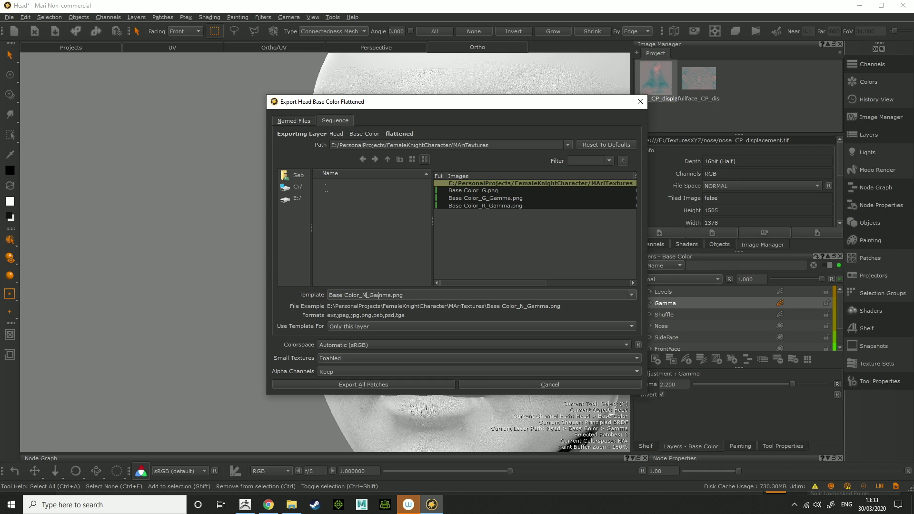
{"action": "key", "text": "BackSpace"}
{"action": "type", "text": "B"}
{"action": "left_click", "coordinate": [387, 386]}
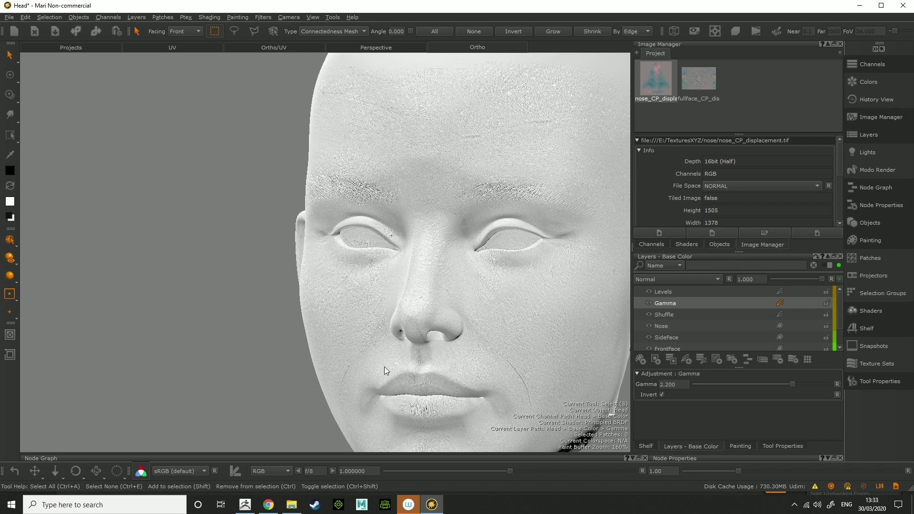
Undo the last action and review the source channels offered for the Shuffle adjustment's R output, keeping b selected
{"action": "key", "text": "ctrl+z"}
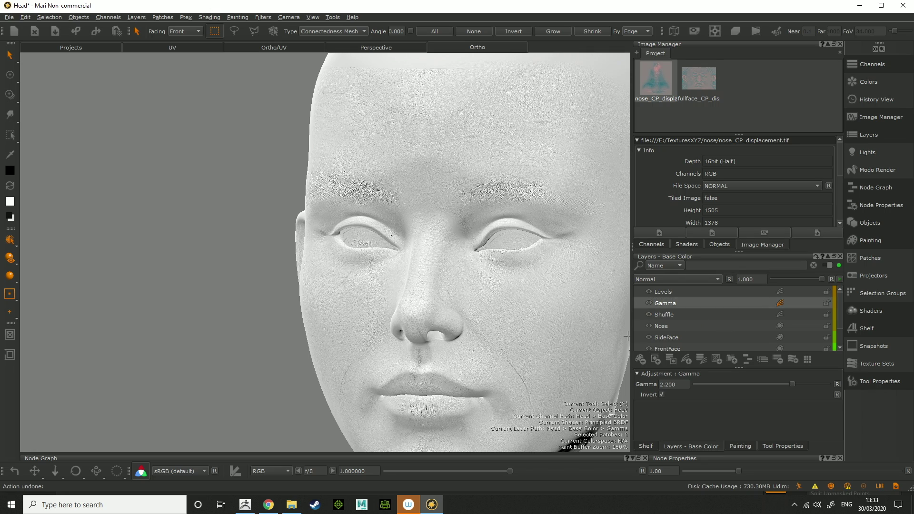
{"action": "left_click", "coordinate": [672, 316]}
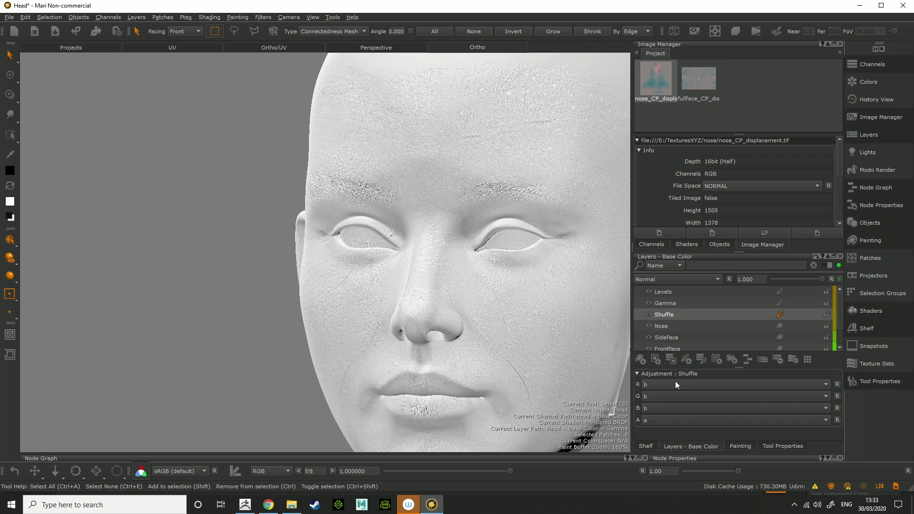
{"action": "left_click", "coordinate": [675, 383]}
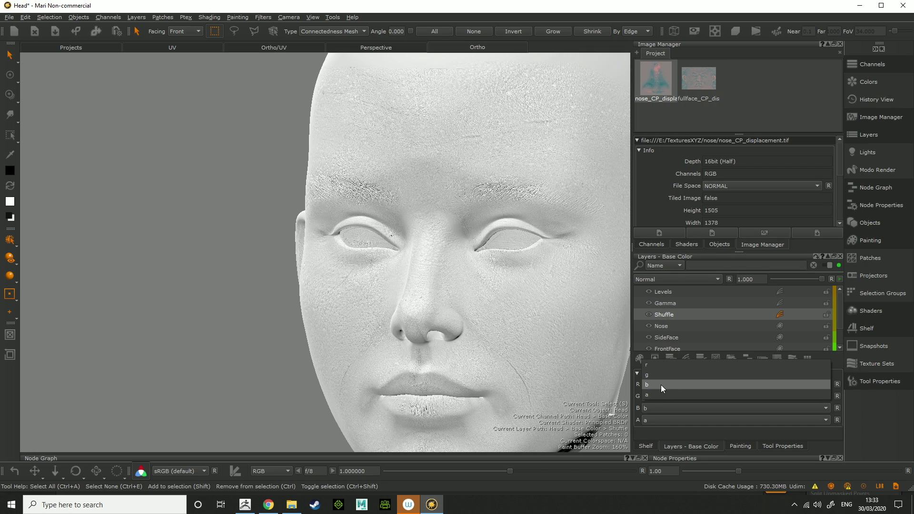
{"action": "left_click", "coordinate": [661, 385]}
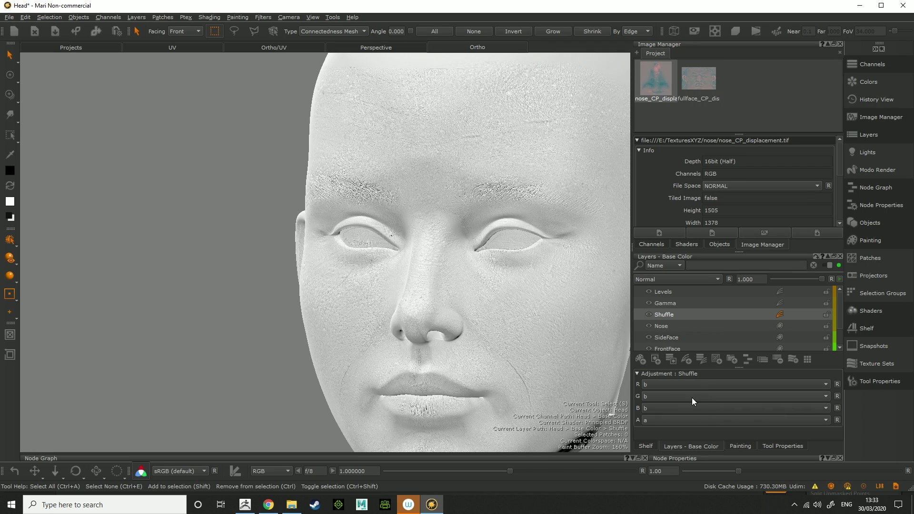
{"action": "left_click", "coordinate": [667, 383]}
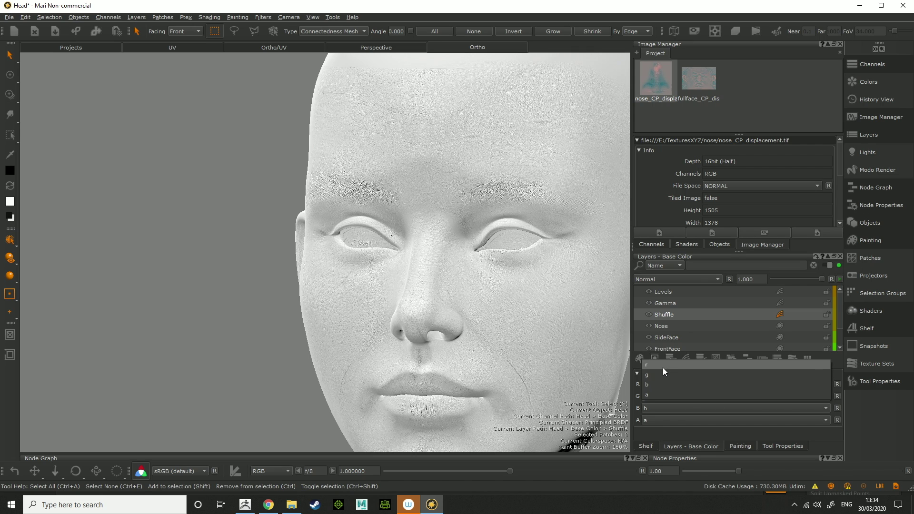
{"action": "left_click", "coordinate": [671, 384]}
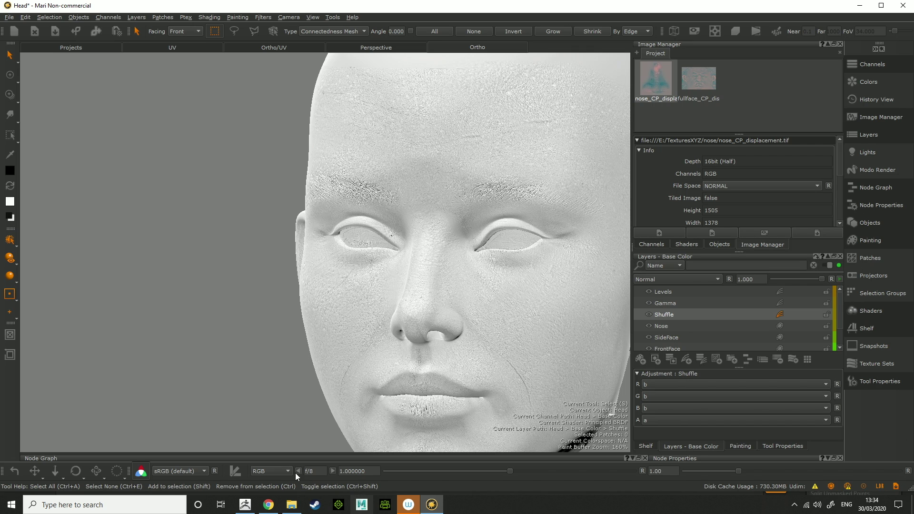
Switch to ZBrush, make the full-body CC_Base_Body(24) tool active and view its face from the front
{"action": "left_click", "coordinate": [246, 503]}
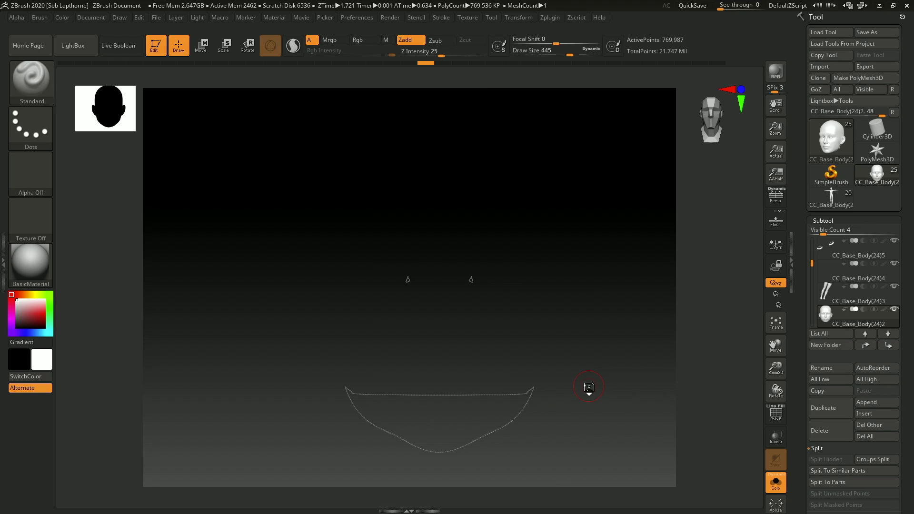
{"action": "right_click_drag", "start_coordinate": [593, 372], "coordinate": [581, 396]}
{"action": "left_click", "coordinate": [825, 202]}
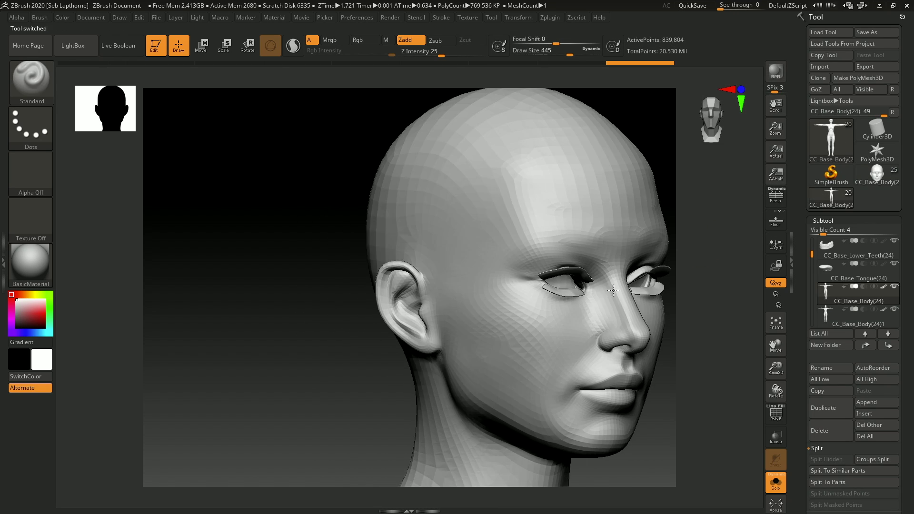
{"action": "right_click_drag", "start_coordinate": [601, 284], "coordinate": [565, 257], "text": "shift"}
Switch all subtools to their highest subdivision level
{"action": "left_click_drag", "start_coordinate": [901, 471], "coordinate": [886, 402]}
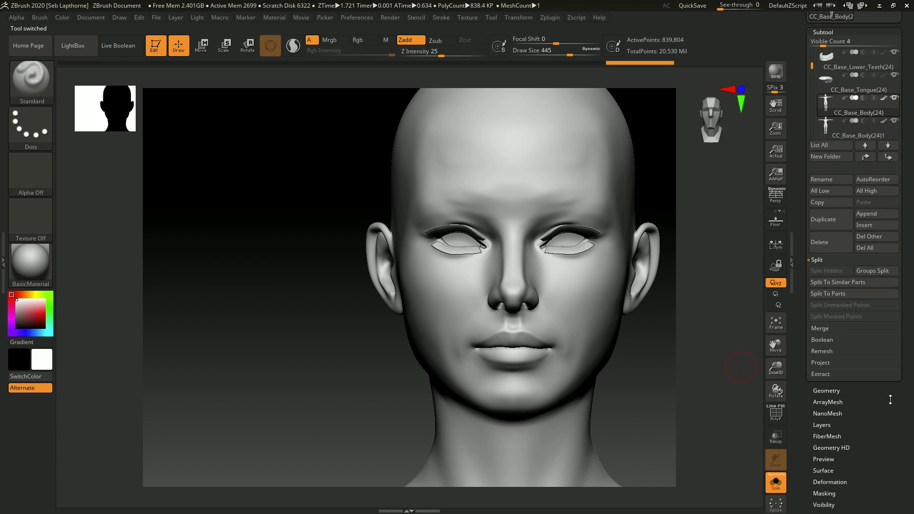
{"action": "scroll", "coordinate": [833, 450], "scroll_direction": "down", "scroll_amount": 2}
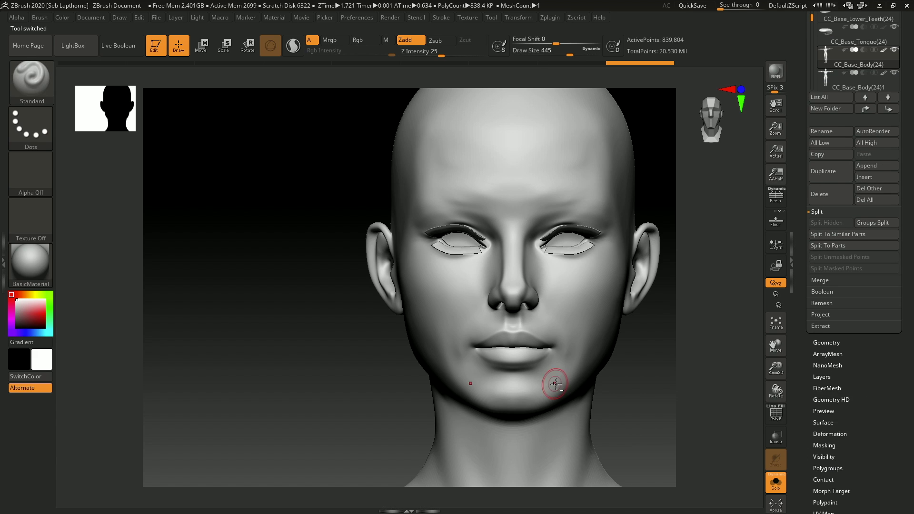
{"action": "right_click_drag", "start_coordinate": [555, 380], "coordinate": [659, 331]}
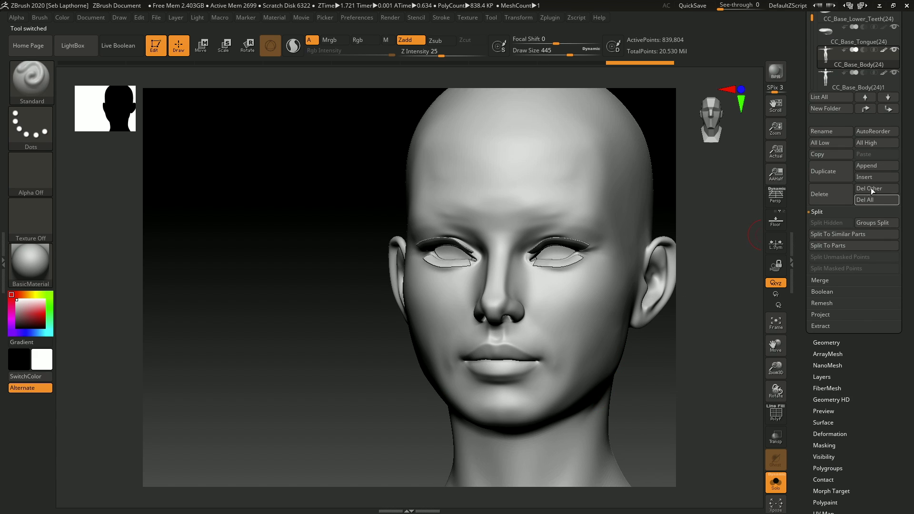
{"action": "left_click", "coordinate": [875, 143]}
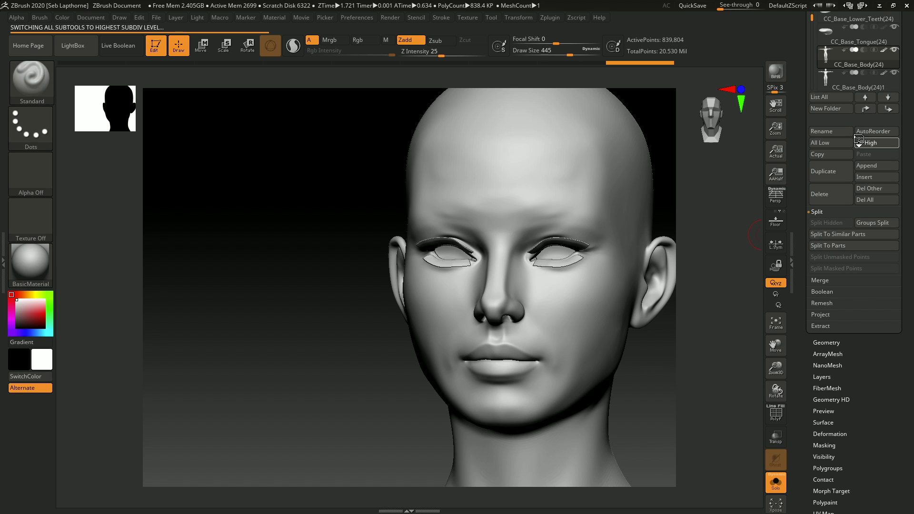
Delete the body's existing G layer and create a fresh layer named G
{"action": "left_click", "coordinate": [822, 377]}
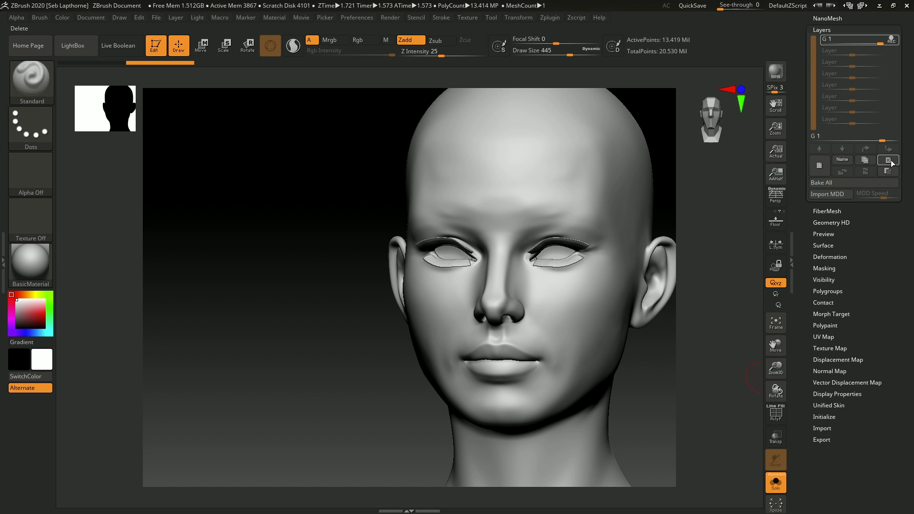
{"action": "left_click", "coordinate": [889, 161]}
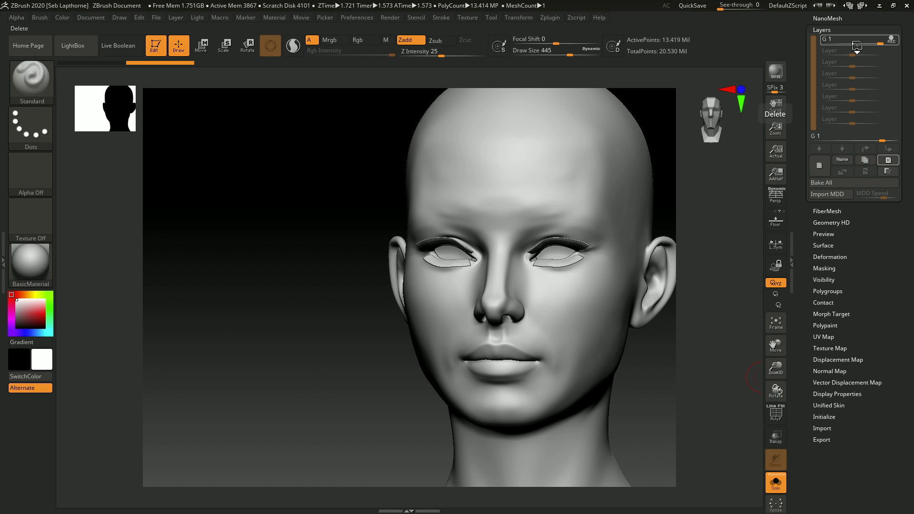
{"action": "left_click", "coordinate": [820, 166]}
{"action": "left_click", "coordinate": [842, 159]}
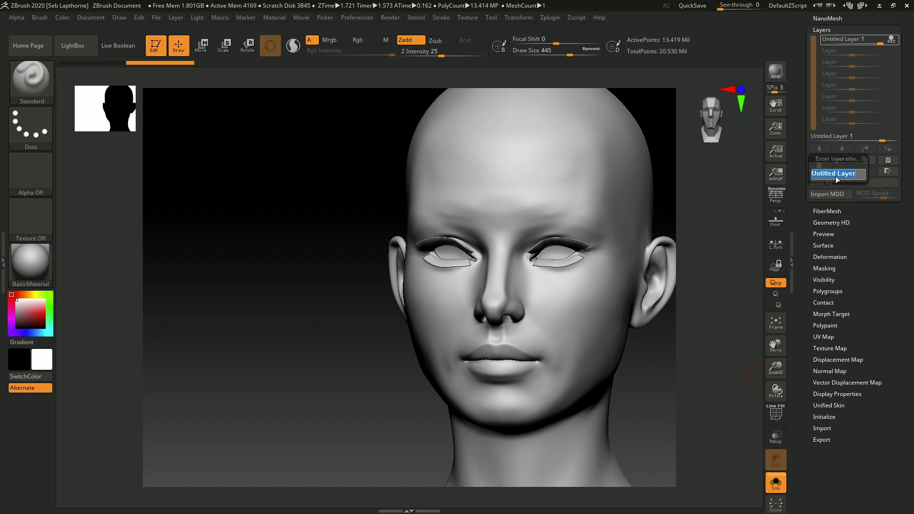
{"action": "type", "text": "G 1"}
{"action": "key", "text": "Return"}
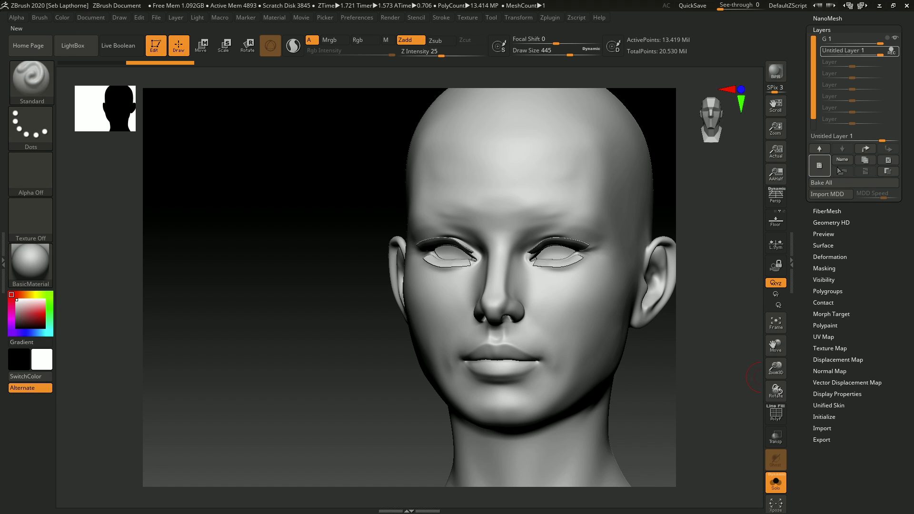
Add two more layers below G and name them R and B
{"action": "left_click", "coordinate": [841, 160]}
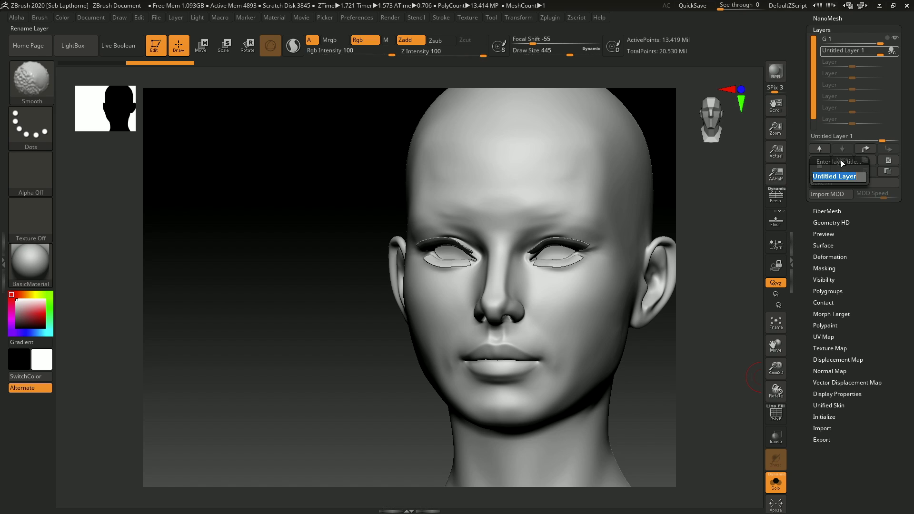
{"action": "type", "text": "R"}
{"action": "key", "text": "Return"}
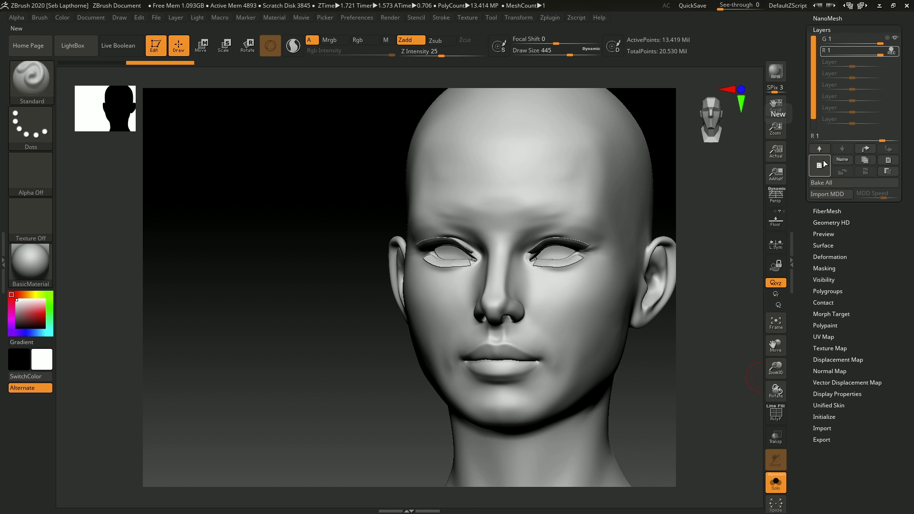
{"action": "left_click", "coordinate": [824, 164]}
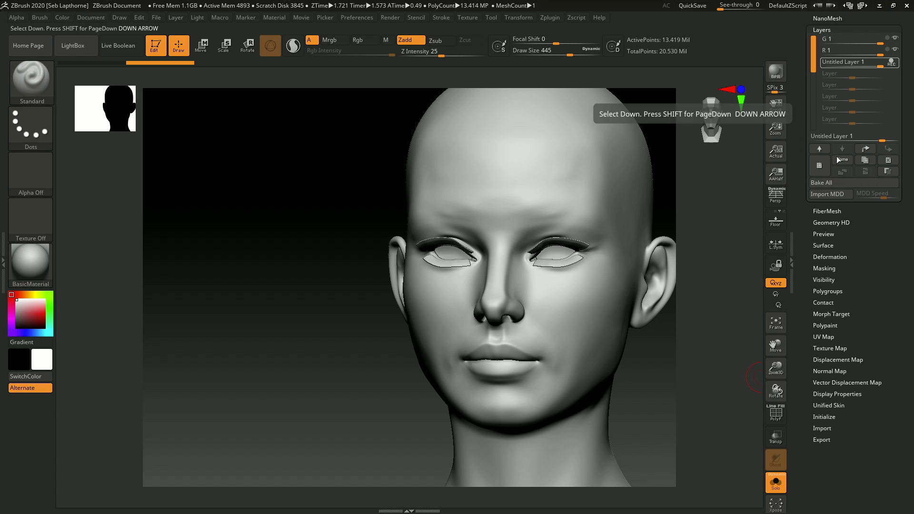
{"action": "left_click", "coordinate": [837, 160]}
{"action": "type", "text": "B"}
{"action": "key", "text": "Return"}
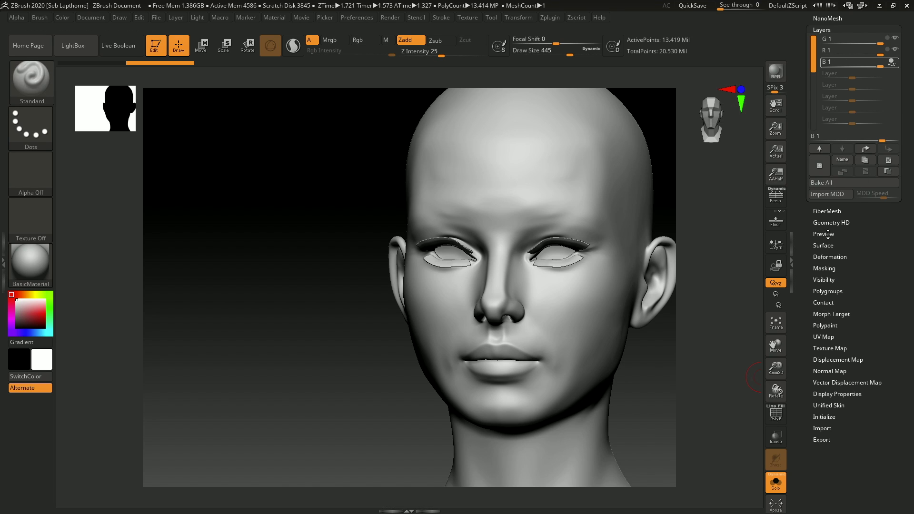
Hide the R and B layers and turn on recording for the G layer
{"action": "left_click", "coordinate": [887, 44]}
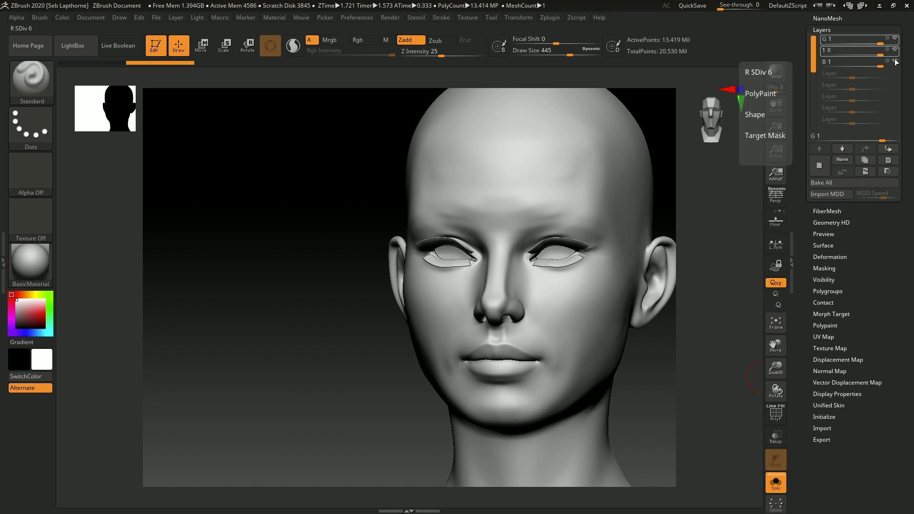
{"action": "left_click", "coordinate": [894, 60]}
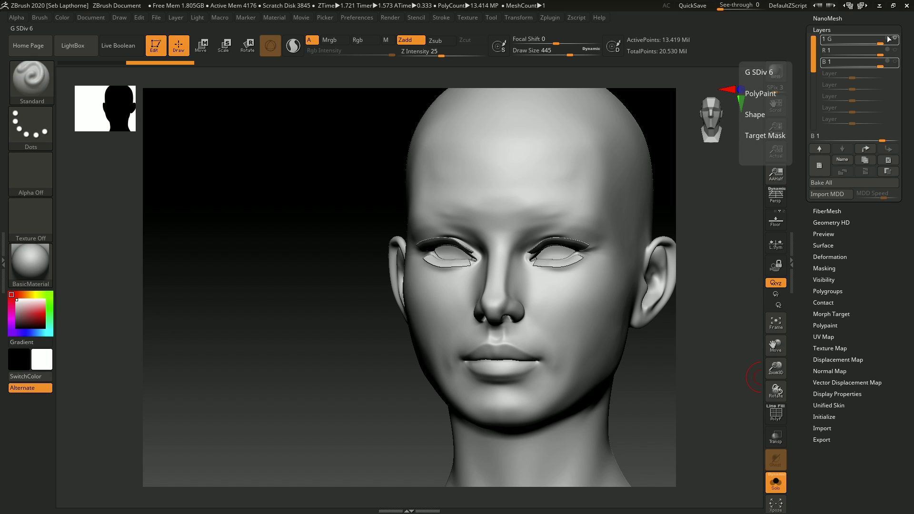
{"action": "left_click", "coordinate": [889, 39]}
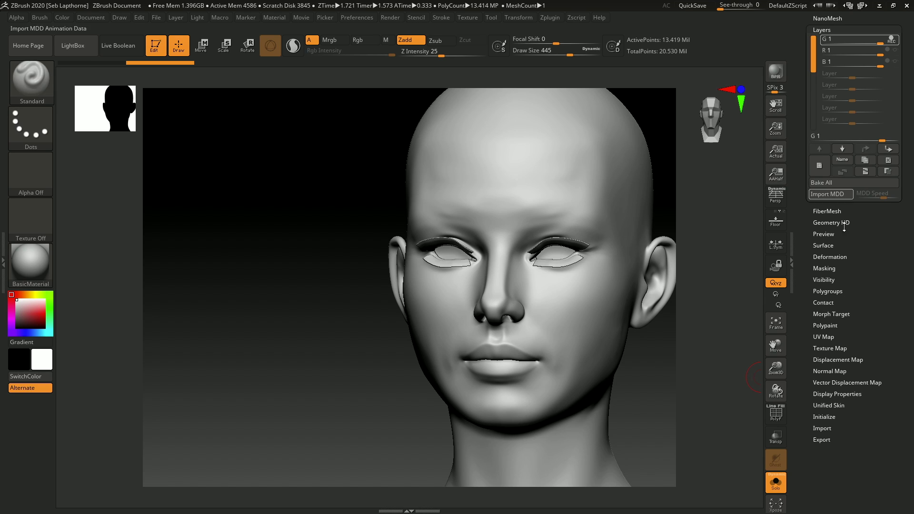
{"action": "left_click", "coordinate": [828, 290]}
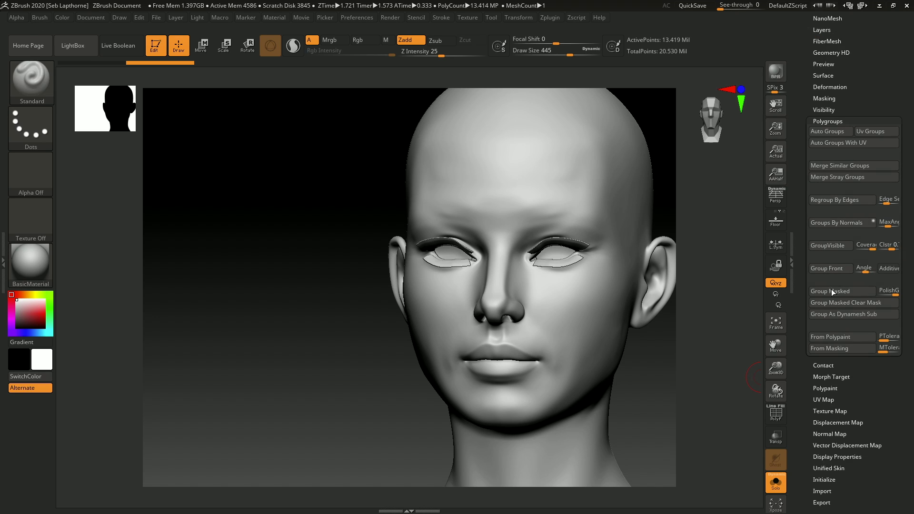
{"action": "left_click", "coordinate": [828, 30]}
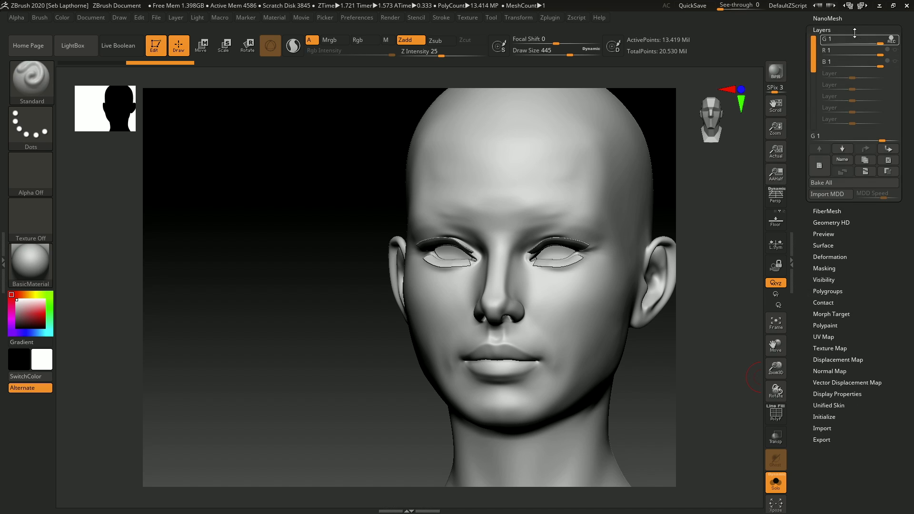
Stop recording on the G layer and import the Base Color_G_Gamma image as the body's displacement map
{"action": "left_click", "coordinate": [895, 38]}
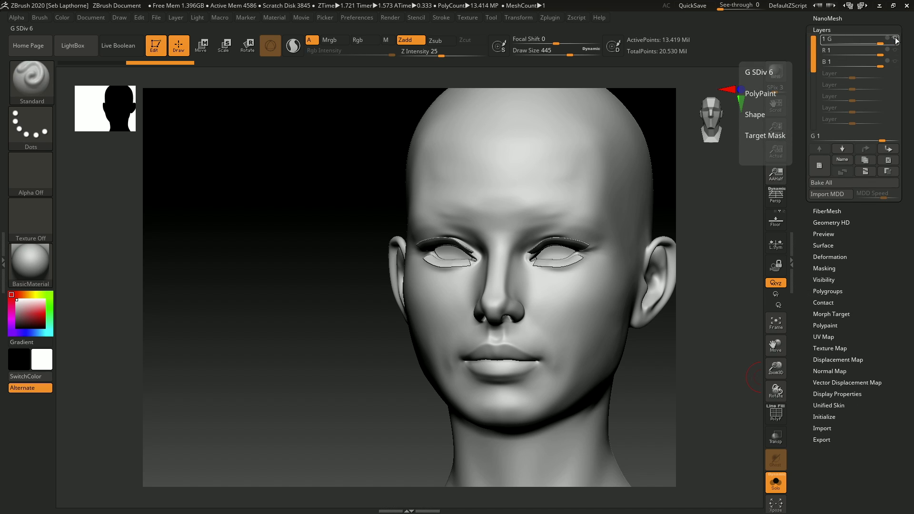
{"action": "left_click", "coordinate": [832, 291]}
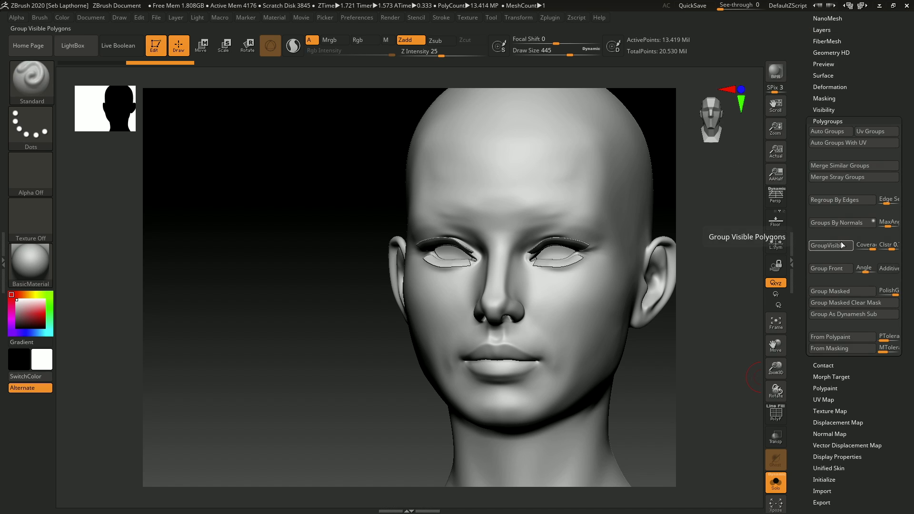
{"action": "left_click", "coordinate": [826, 399]}
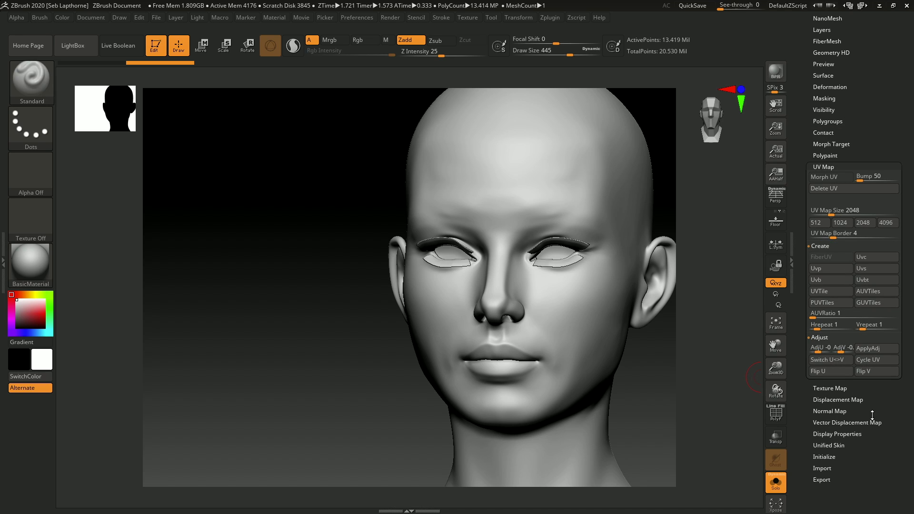
{"action": "left_click", "coordinate": [840, 387]}
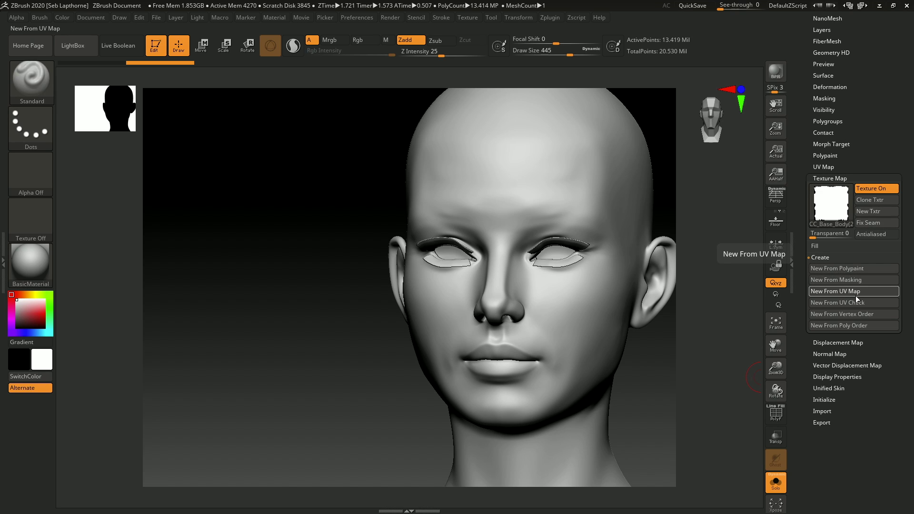
{"action": "left_click", "coordinate": [848, 269]}
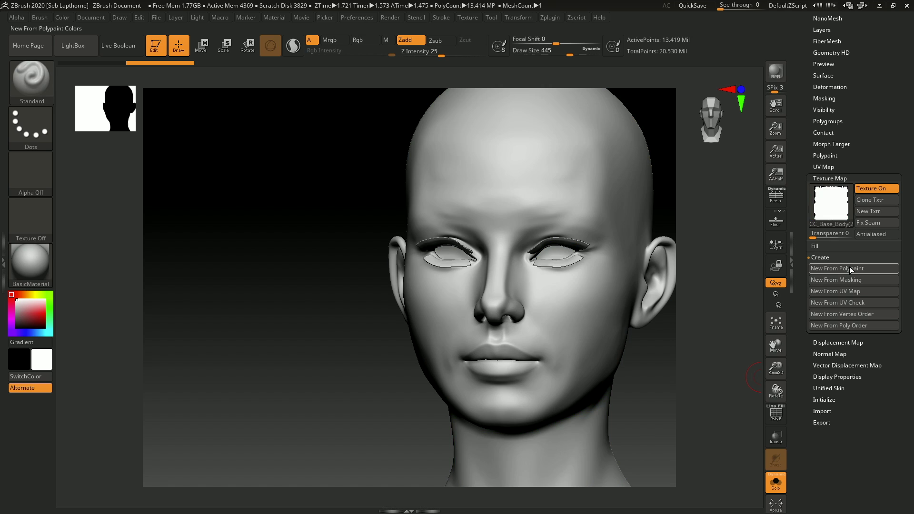
{"action": "left_click", "coordinate": [838, 343]}
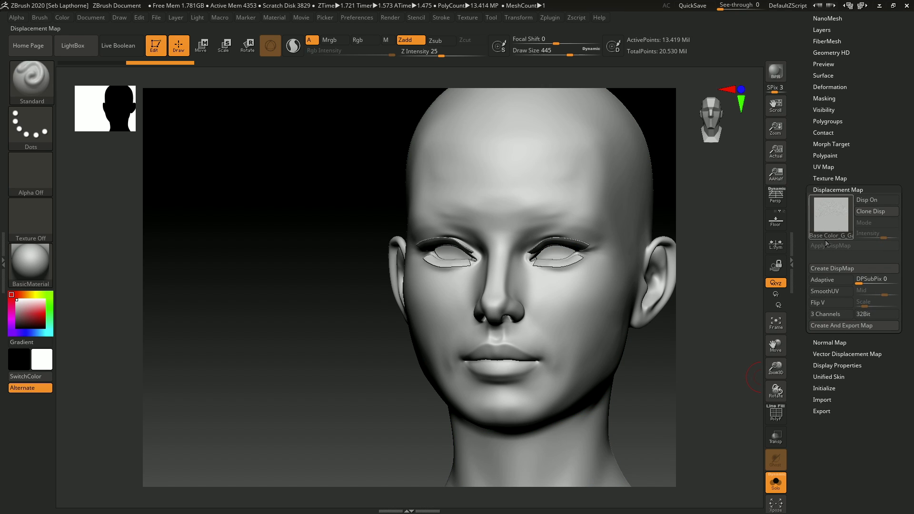
{"action": "left_click", "coordinate": [831, 214]}
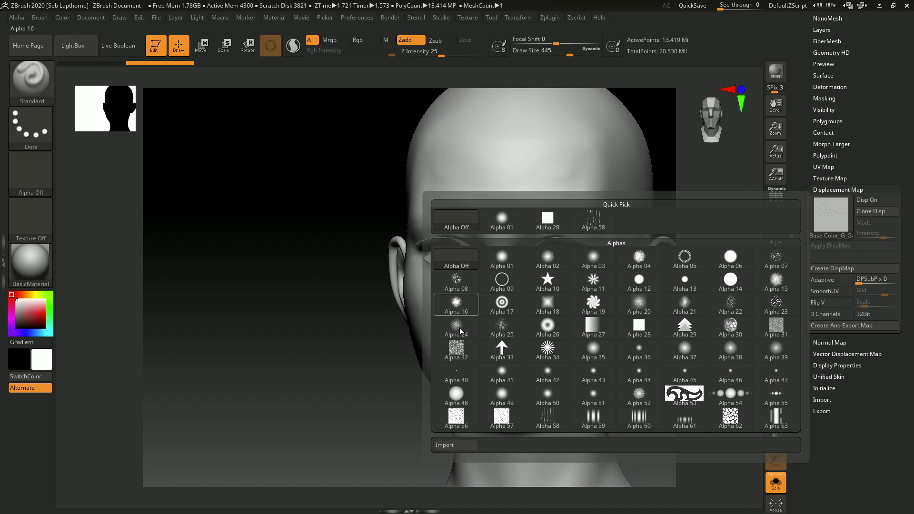
{"action": "left_click", "coordinate": [455, 445]}
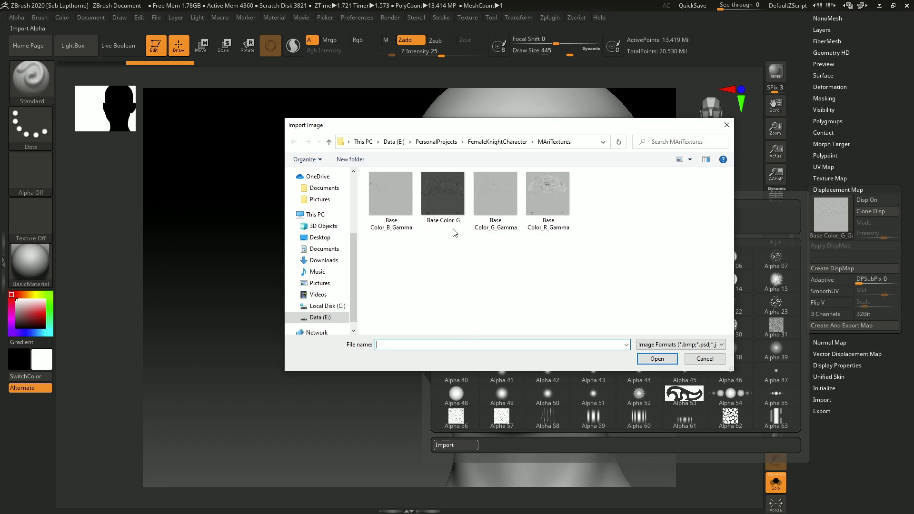
{"action": "double_click", "coordinate": [503, 198]}
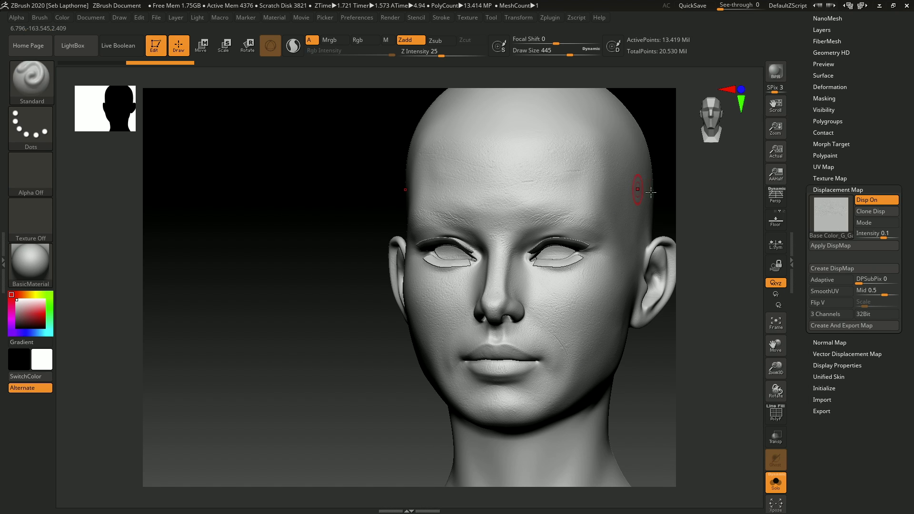
Turn recording back on for the G layer and try to apply the displacement map at intensity 0.1
{"action": "left_click", "coordinate": [826, 31]}
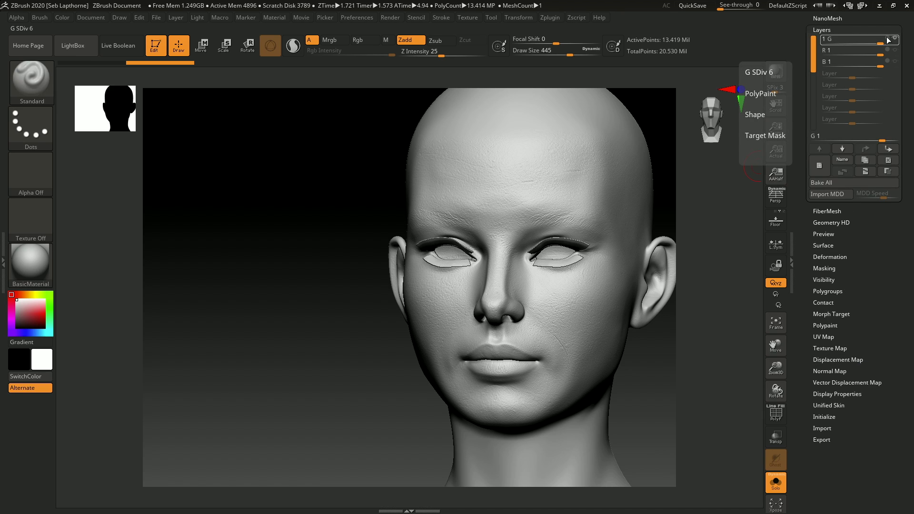
{"action": "left_click", "coordinate": [889, 40]}
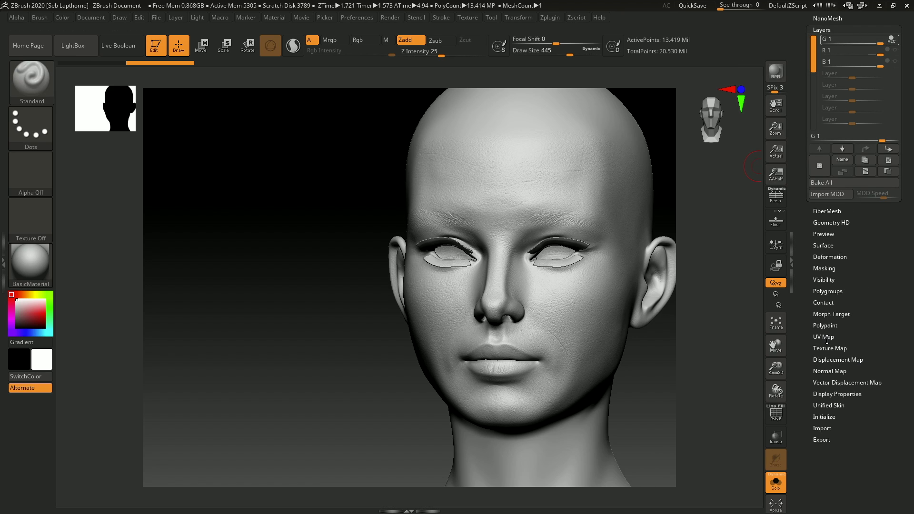
{"action": "left_click", "coordinate": [827, 361]}
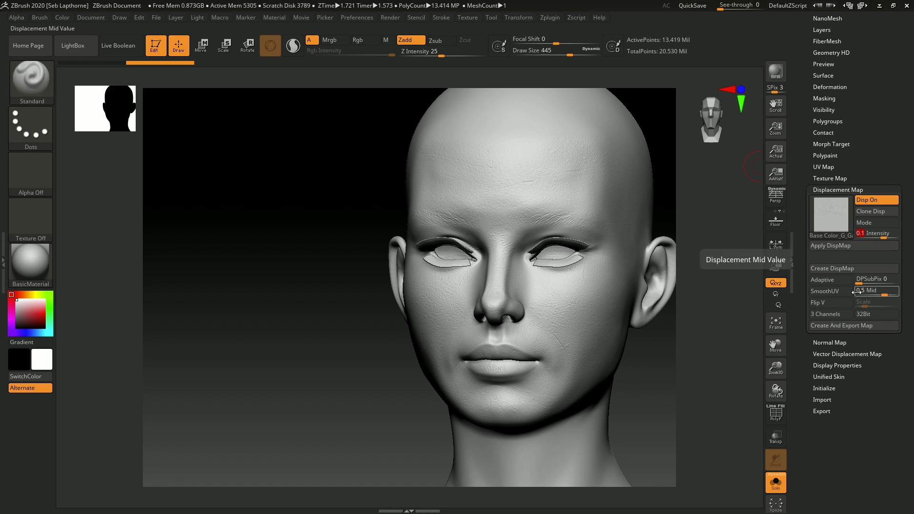
{"action": "right_click_drag", "start_coordinate": [548, 295], "coordinate": [578, 304], "text": "ctrl"}
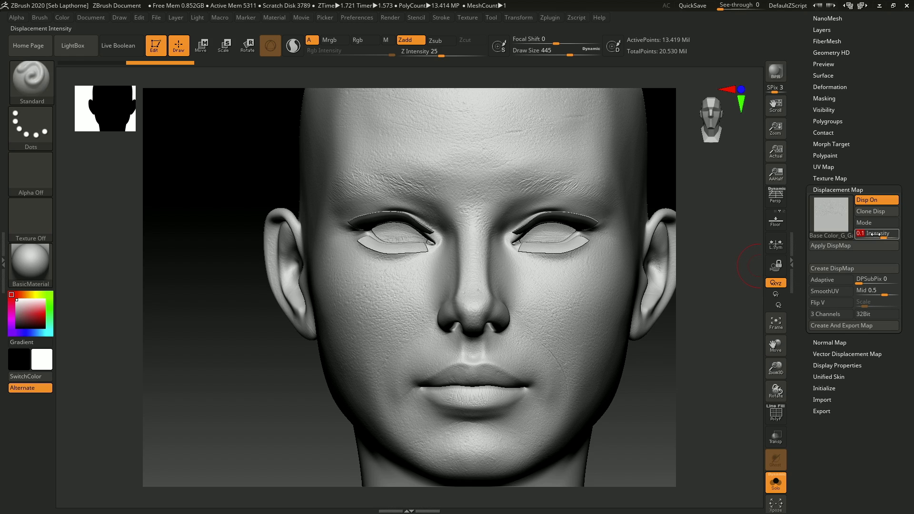
{"action": "key", "text": "BackSpace"}
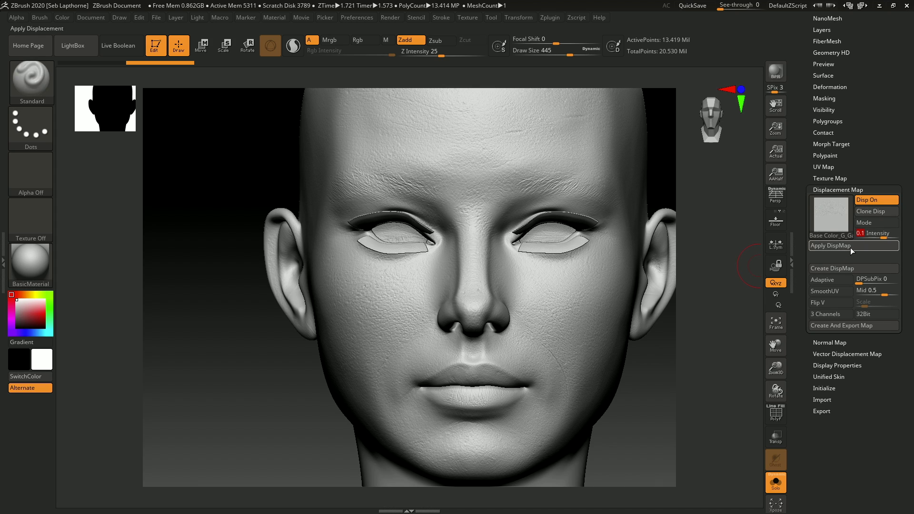
{"action": "key", "text": "Return"}
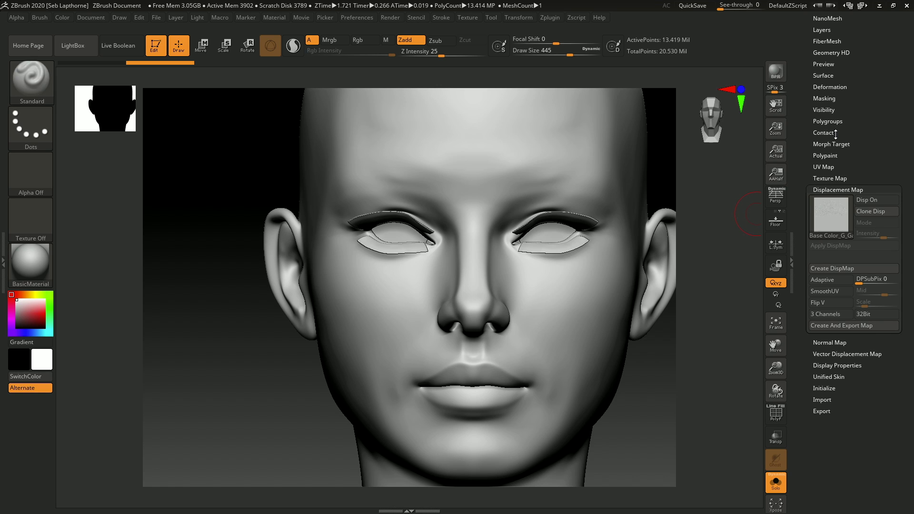
Store a morph target for the body
{"action": "scroll", "coordinate": [835, 133], "scroll_direction": "up", "scroll_amount": 5}
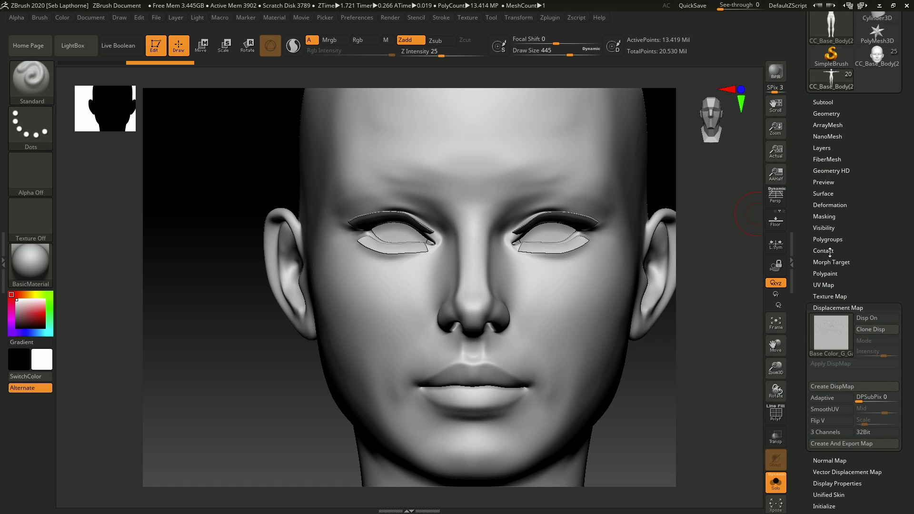
{"action": "scroll", "coordinate": [831, 252], "scroll_direction": "down", "scroll_amount": 2}
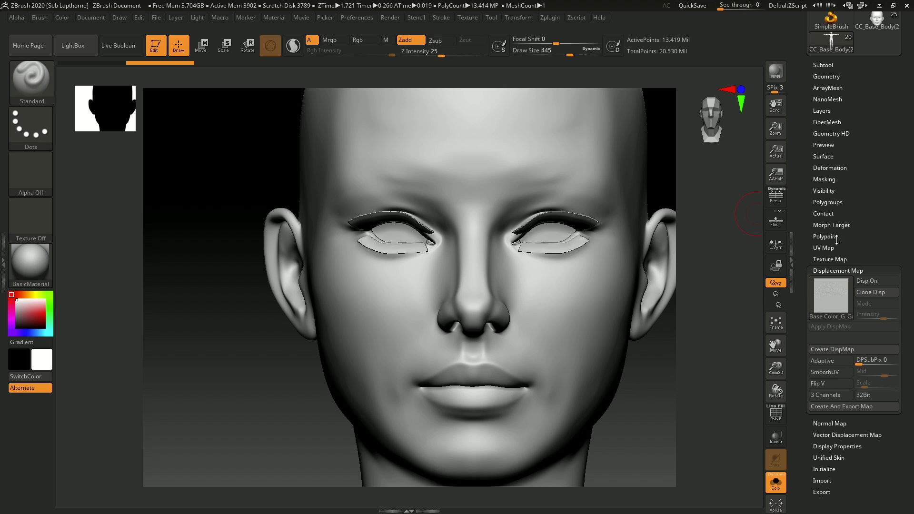
{"action": "left_click", "coordinate": [840, 225]}
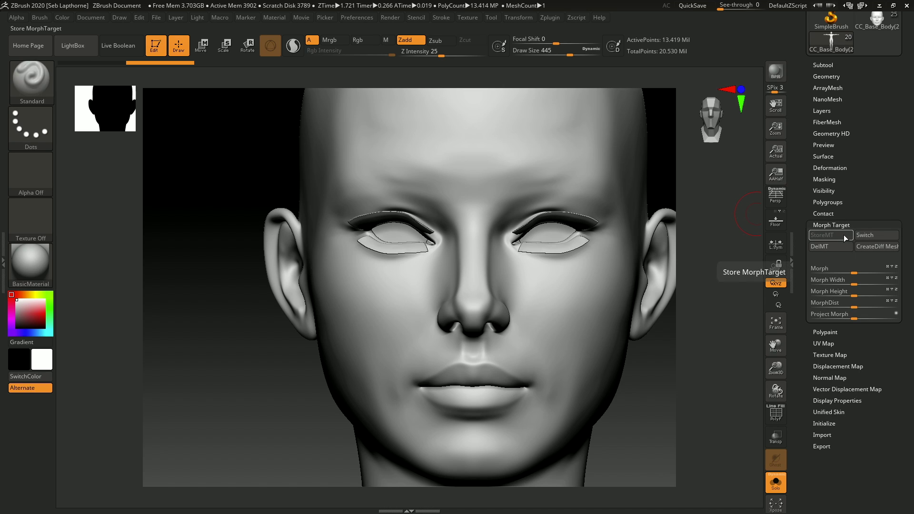
{"action": "left_click", "coordinate": [843, 235]}
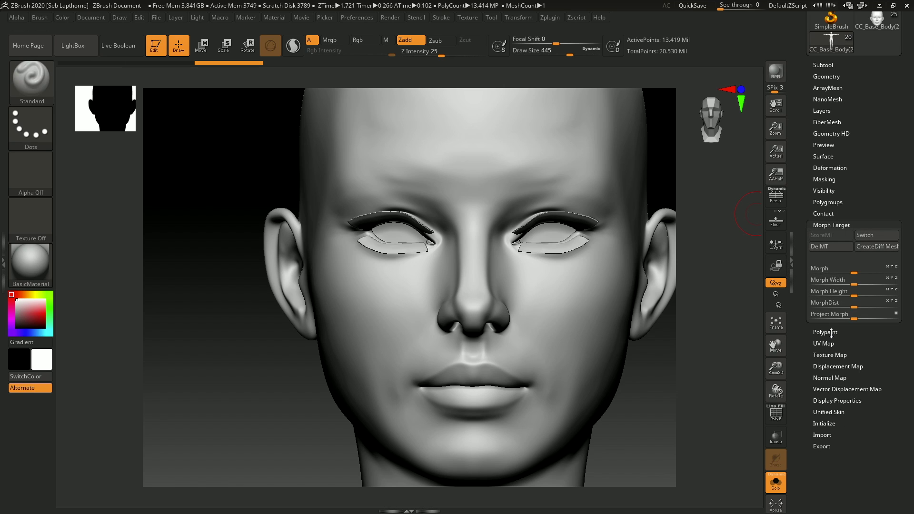
Enable the Base Color_G_Gamma displacement map and apply it to the mesh on the G layer
{"action": "left_click", "coordinate": [837, 346]}
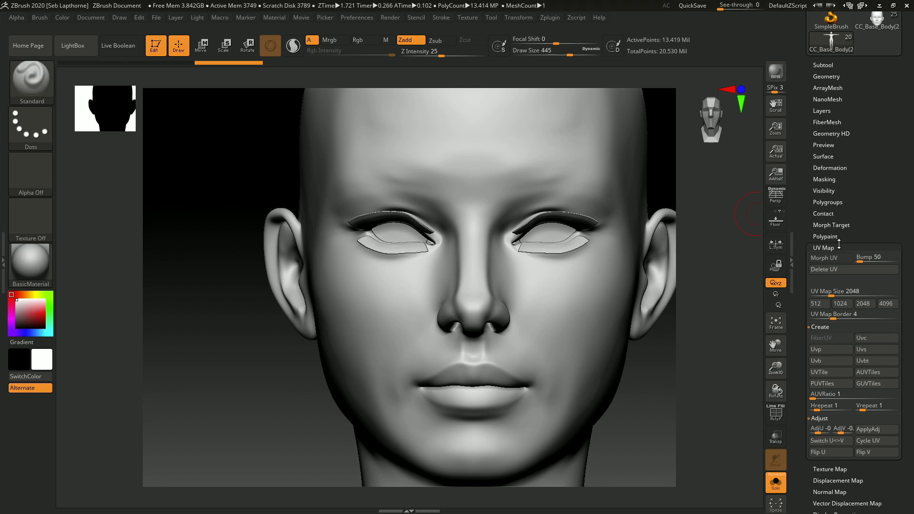
{"action": "left_click", "coordinate": [840, 246]}
{"action": "left_click", "coordinate": [838, 271]}
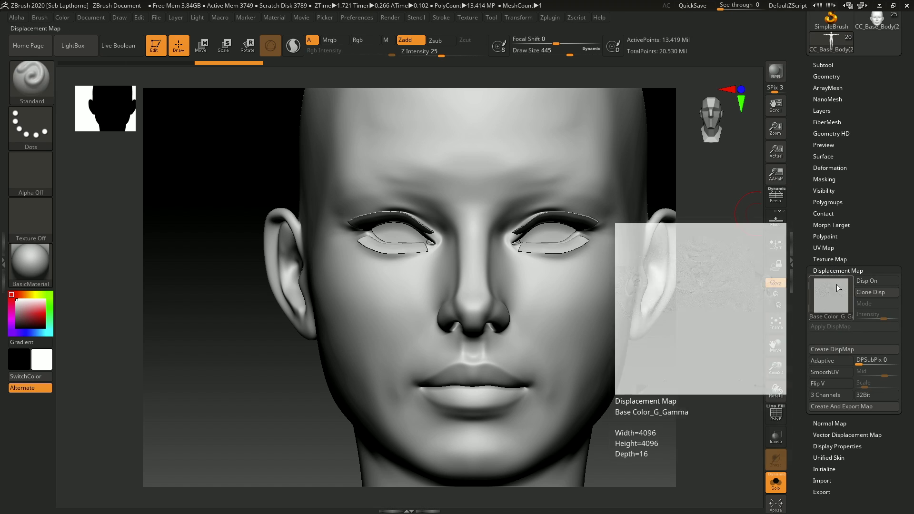
{"action": "left_click", "coordinate": [866, 281]}
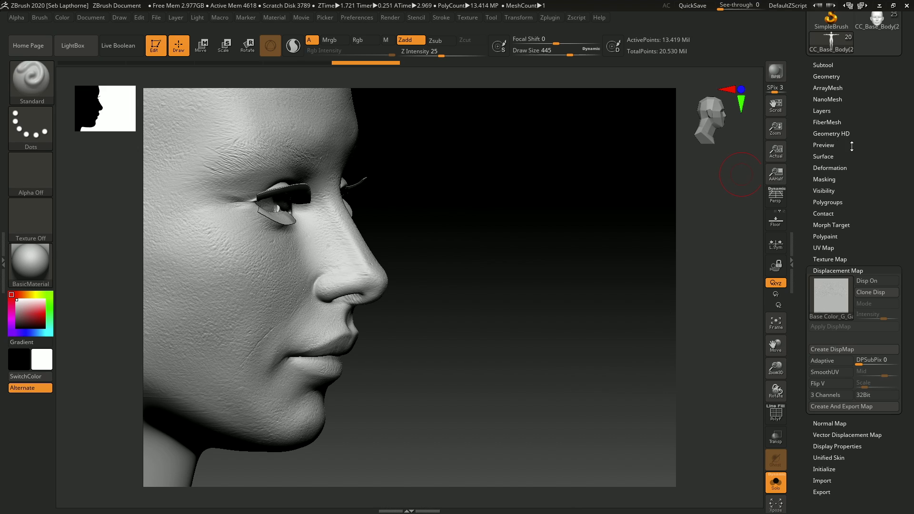
End recording on the G layer and test its strength at about 0.52 before restoring it to 1
{"action": "left_click", "coordinate": [831, 110]}
{"action": "left_click_drag", "start_coordinate": [482, 231], "coordinate": [516, 244], "text": "shift"}
{"action": "left_click_drag", "start_coordinate": [874, 124], "coordinate": [867, 123]}
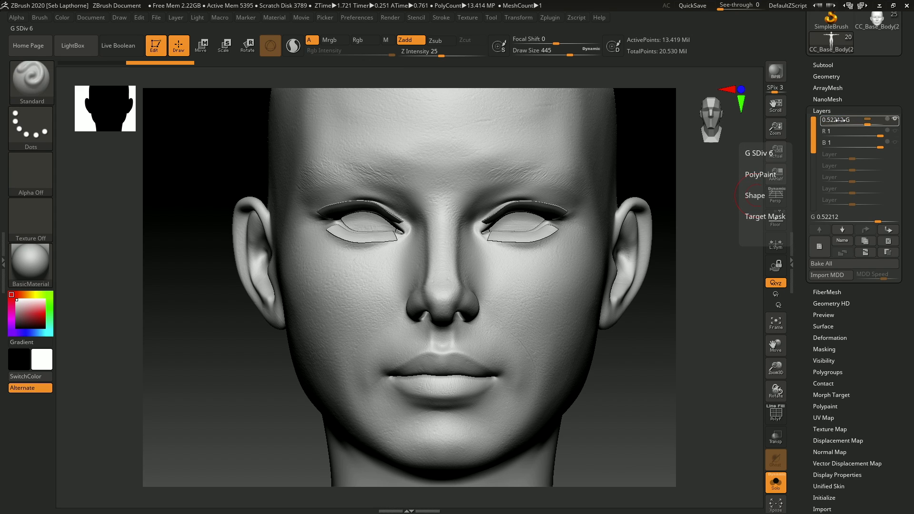
{"action": "left_click_drag", "start_coordinate": [838, 121], "coordinate": [892, 123]}
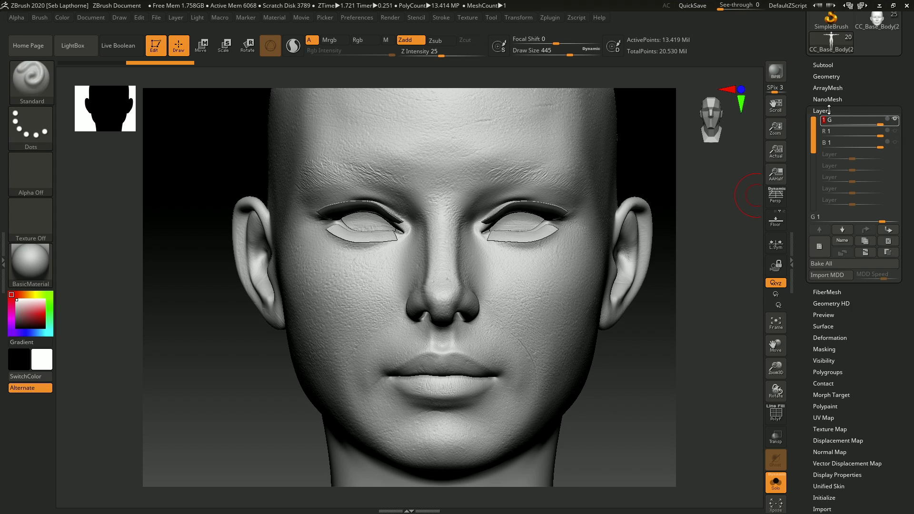
{"action": "key", "text": "super"}
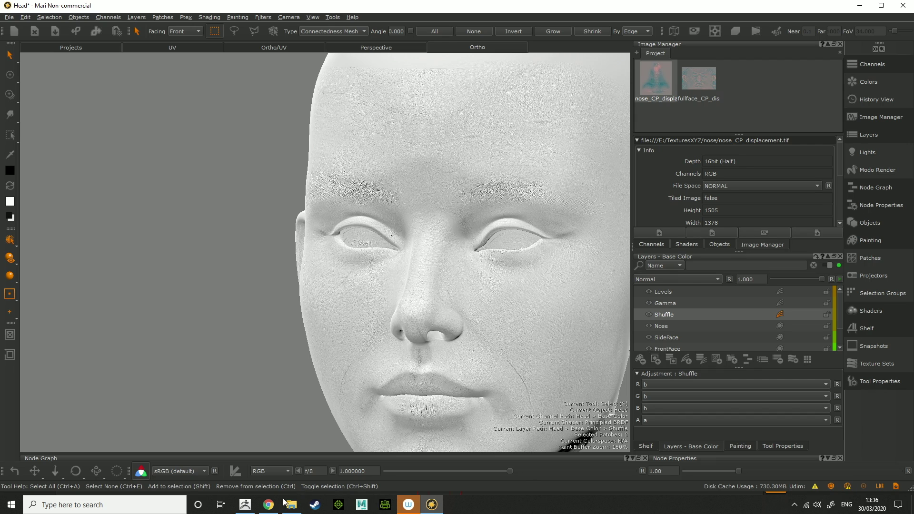
{"action": "left_click", "coordinate": [245, 504]}
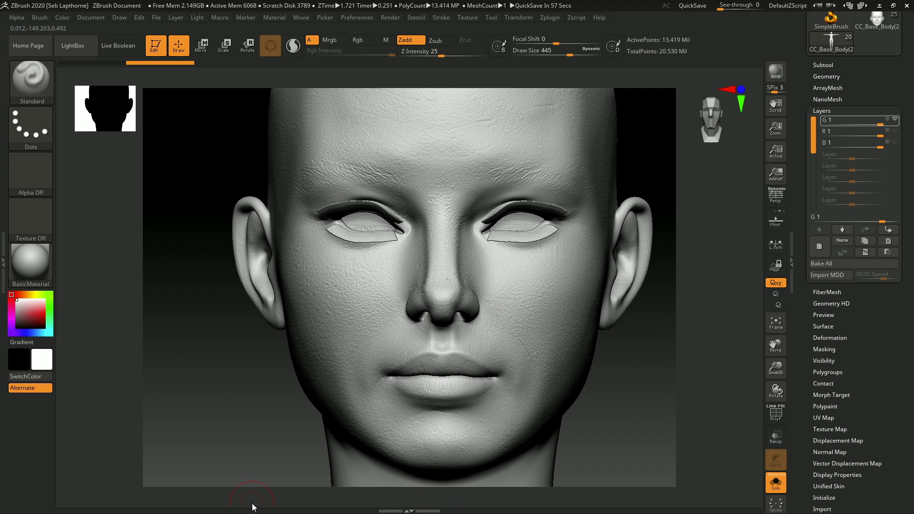
Turn on recording for the R layer and apply Base Color_R_Gamma to it as a displacement map at intensity 0.1
{"action": "left_click", "coordinate": [878, 132]}
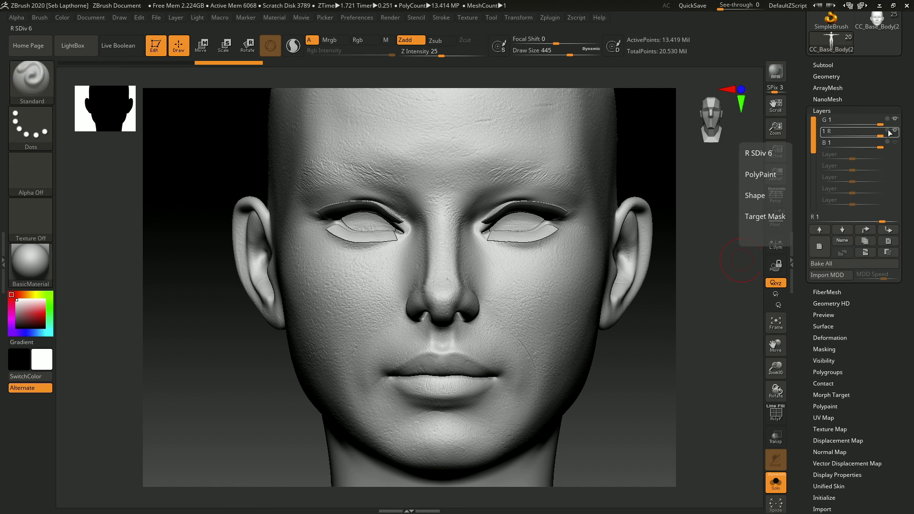
{"action": "left_click", "coordinate": [824, 418]}
{"action": "left_click", "coordinate": [822, 481]}
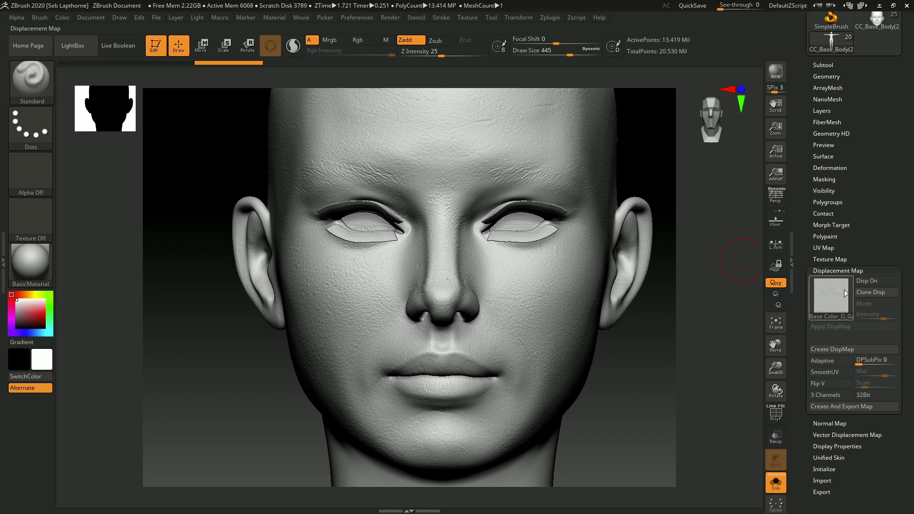
{"action": "left_click", "coordinate": [830, 296]}
{"action": "left_click", "coordinate": [454, 492]}
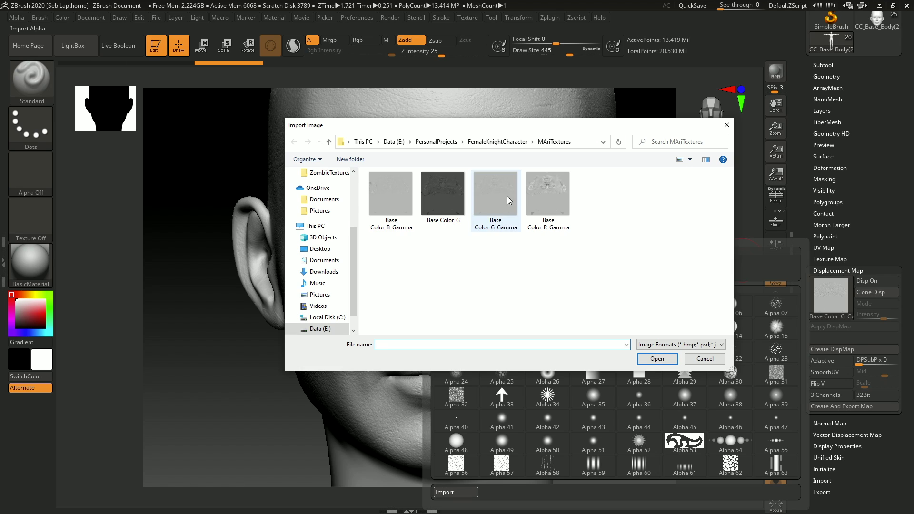
{"action": "double_click", "coordinate": [533, 206]}
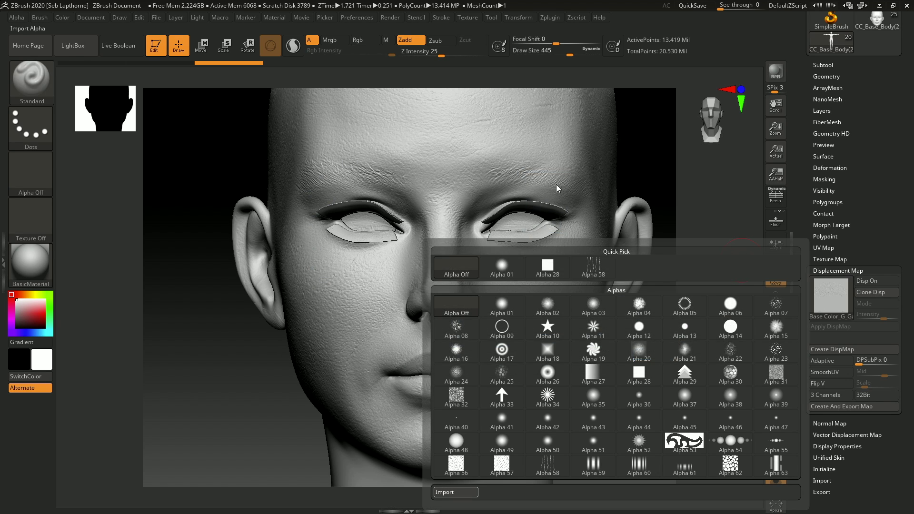
{"action": "left_click", "coordinate": [884, 314]}
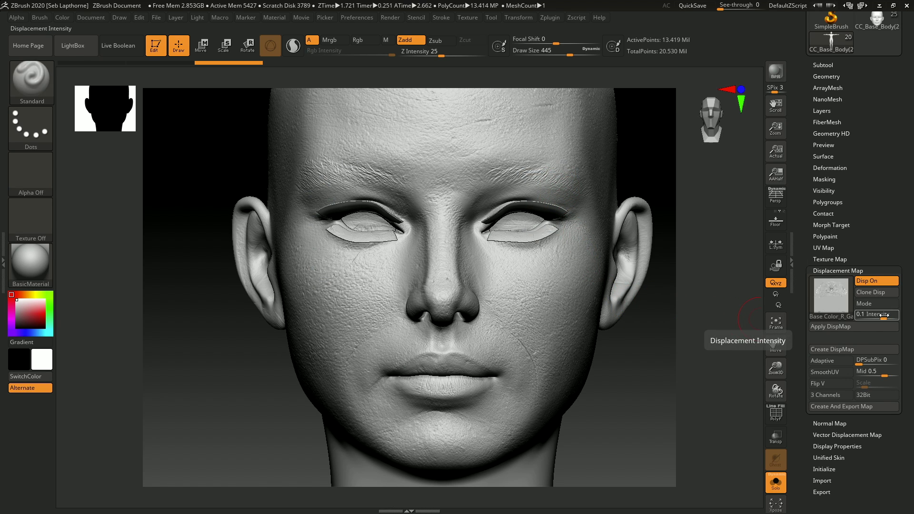
{"action": "left_click", "coordinate": [858, 326]}
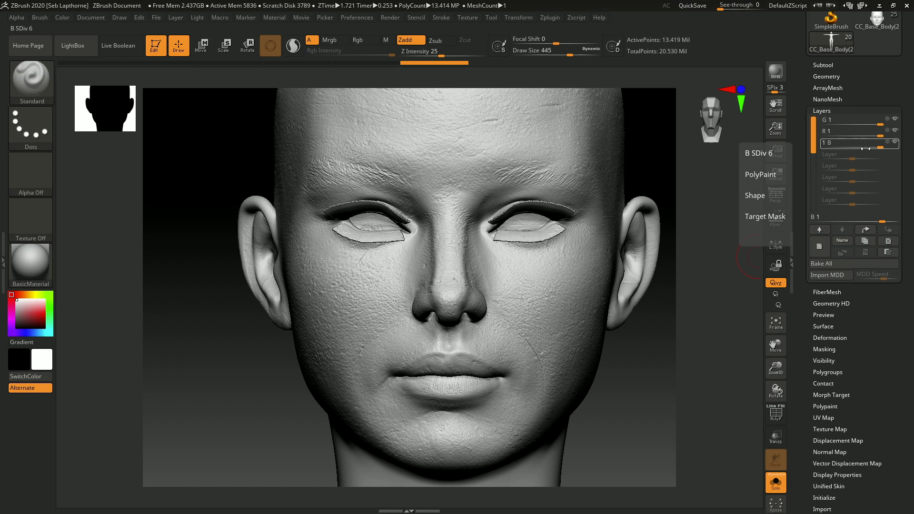
Turn on recording for the B layer, import Base Color_B_Gamma as its displacement map, set Mid to 0.7 and apply it
{"action": "left_click", "coordinate": [887, 145]}
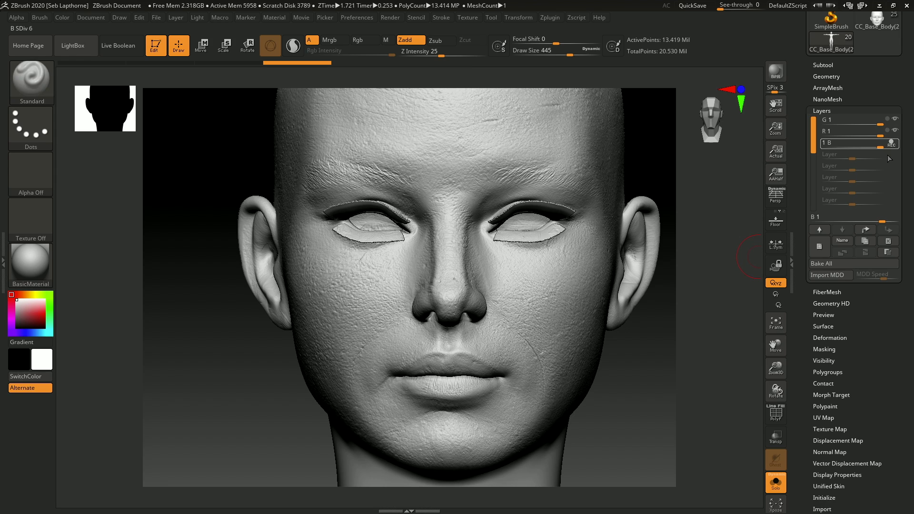
{"action": "left_click", "coordinate": [824, 418]}
{"action": "left_click", "coordinate": [833, 244]}
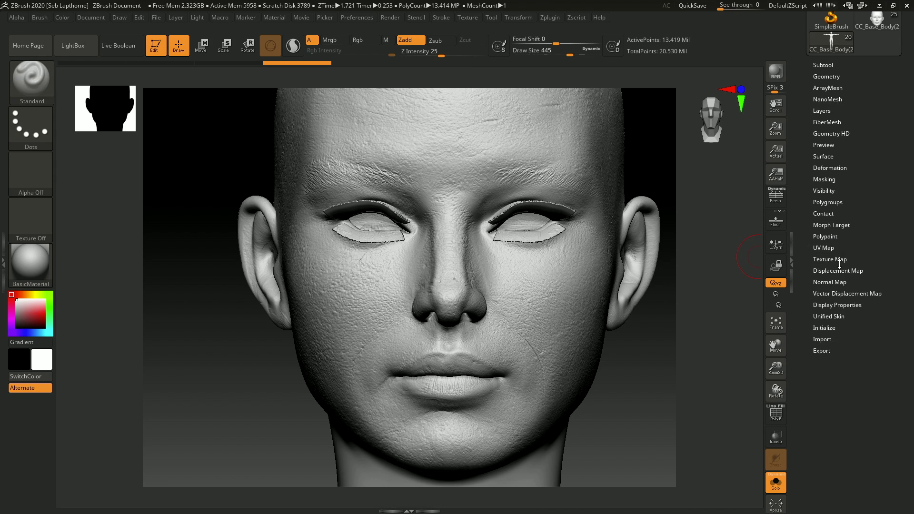
{"action": "left_click", "coordinate": [834, 270]}
{"action": "left_click", "coordinate": [830, 295]}
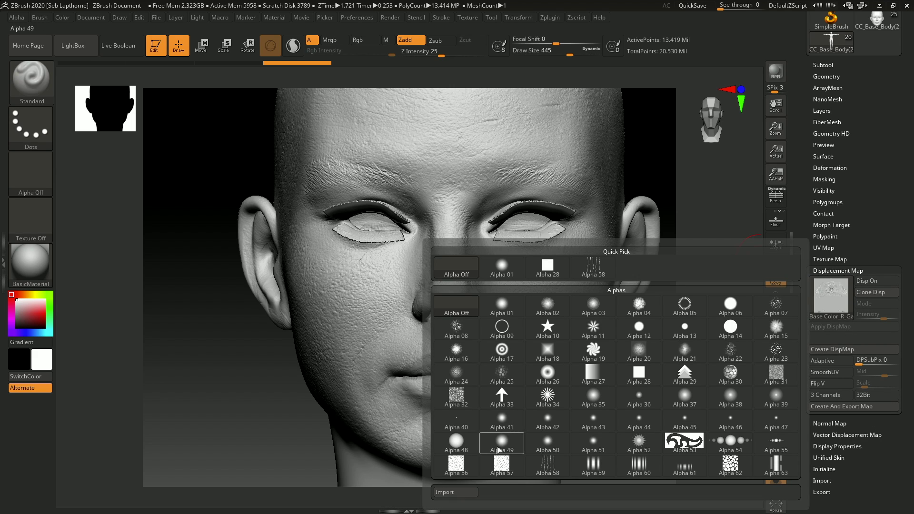
{"action": "left_click", "coordinate": [454, 492]}
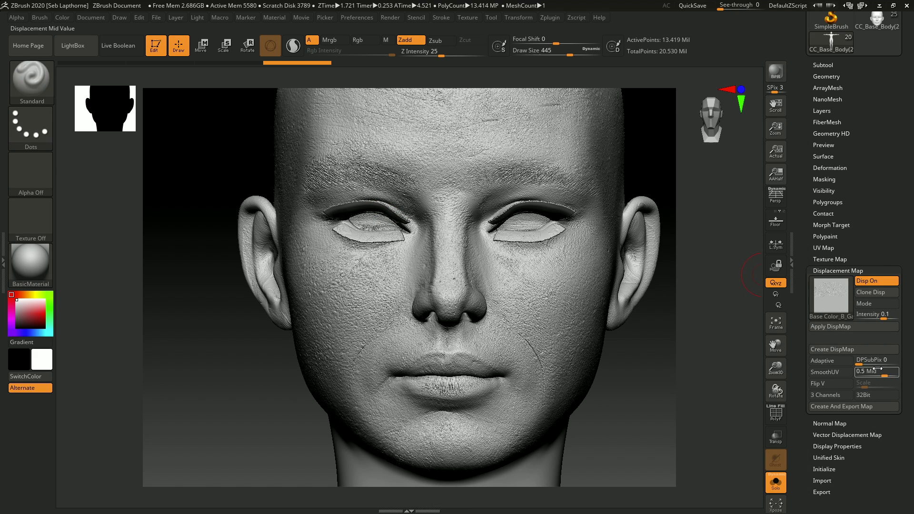
{"action": "left_click", "coordinate": [877, 370]}
{"action": "type", "text": "0.7"}
{"action": "key", "text": "Return"}
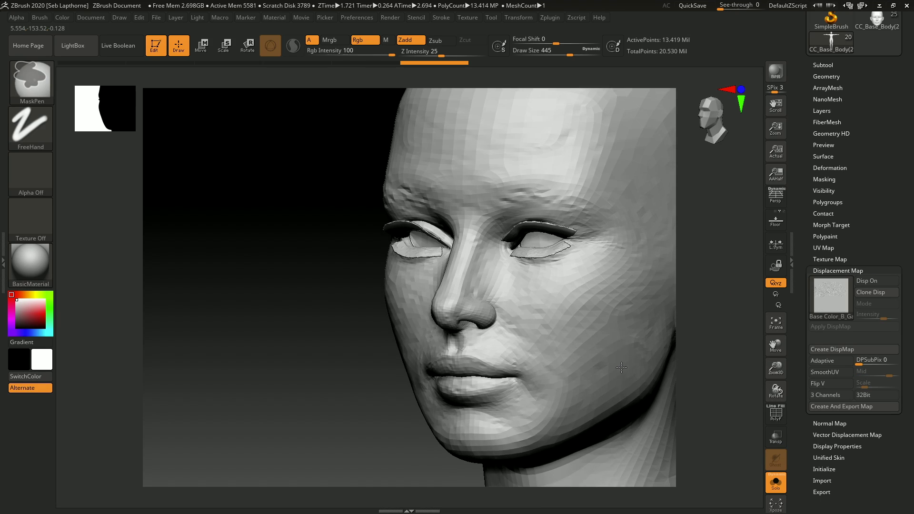
{"action": "right_click_drag", "start_coordinate": [621, 368], "coordinate": [549, 352], "text": "ctrl"}
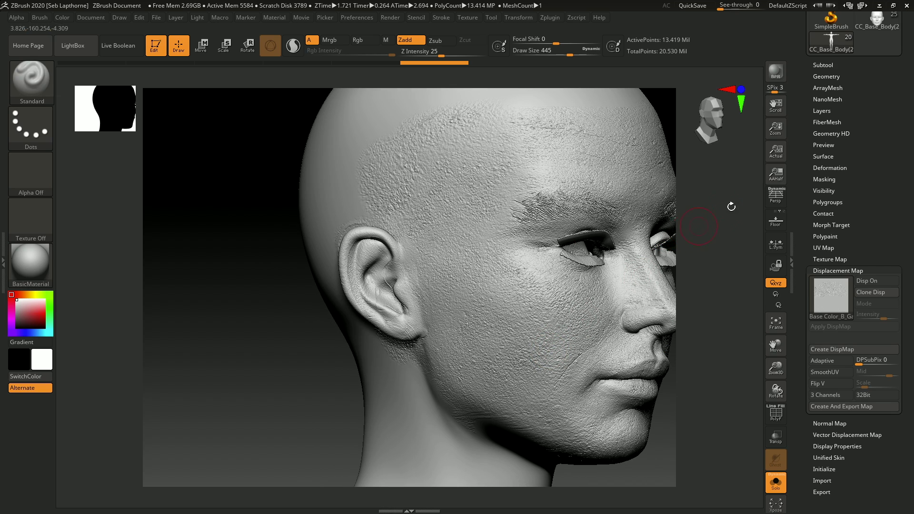
End recording on the B layer, delete the old G and R layers, and replace them with new layers named R and G
{"action": "left_click", "coordinate": [822, 110]}
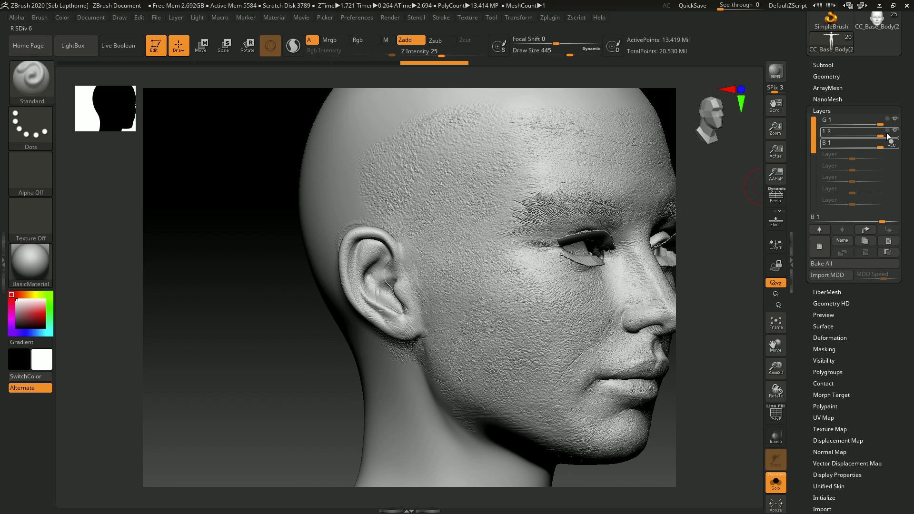
{"action": "left_click", "coordinate": [840, 124]}
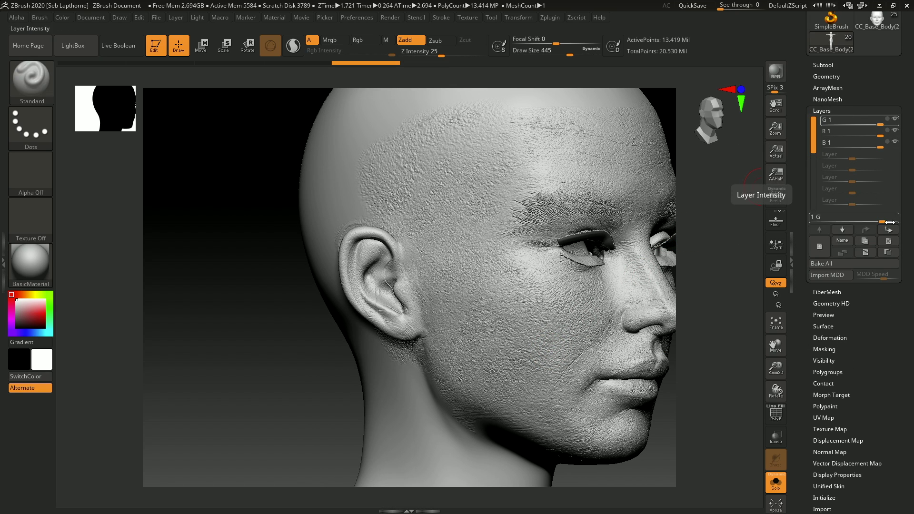
{"action": "left_click", "coordinate": [888, 241]}
{"action": "left_click", "coordinate": [845, 242]}
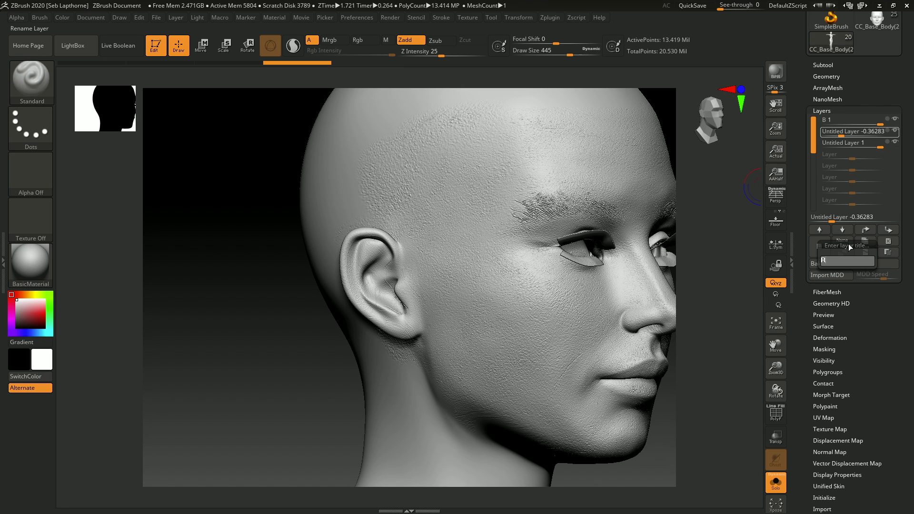
{"action": "type", "text": "R"}
{"action": "key", "text": "Return"}
{"action": "left_click", "coordinate": [832, 148]}
{"action": "left_click", "coordinate": [842, 242]}
{"action": "type", "text": "G"}
{"action": "key", "text": "Return"}
Set the R layer's intensity to 1, turn on its recording and apply Base Color_R_Gamma with a Mid value of 0.7
{"action": "left_click", "coordinate": [845, 134]}
{"action": "type", "text": "1"}
{"action": "key", "text": "Return"}
{"action": "left_click", "coordinate": [888, 132]}
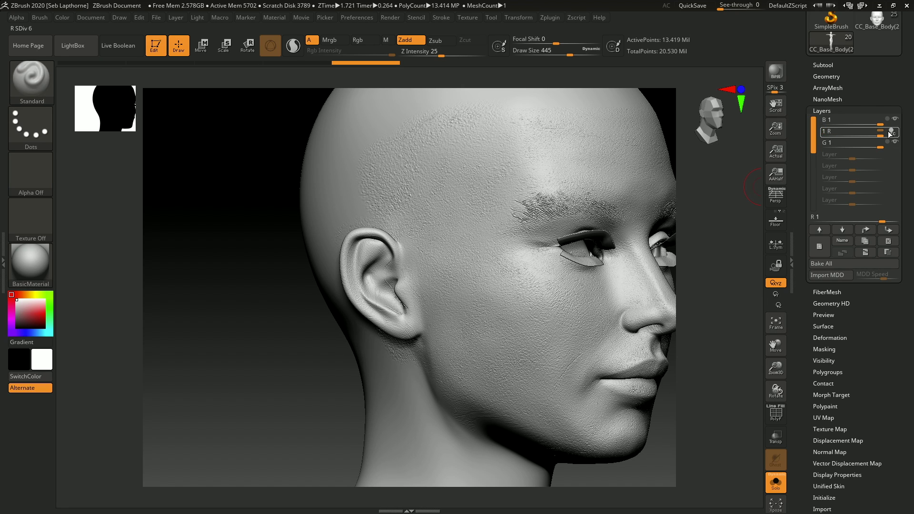
{"action": "left_click", "coordinate": [830, 428]}
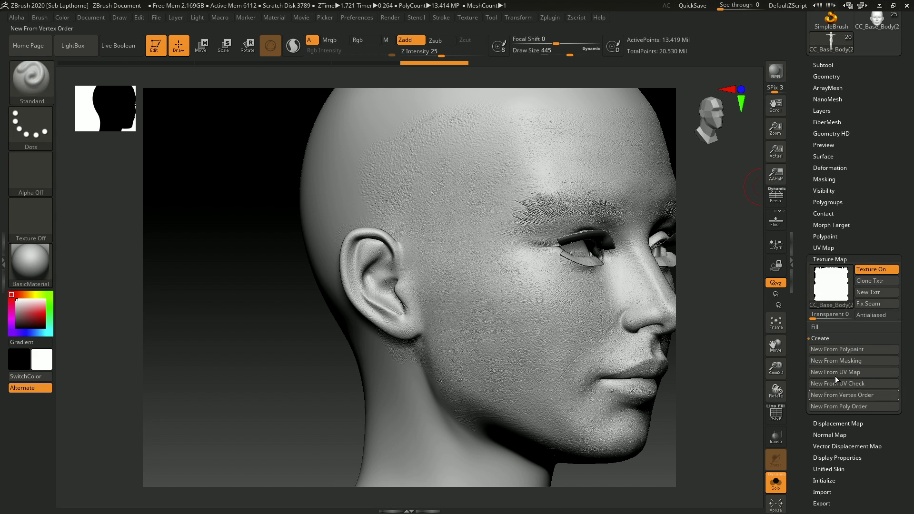
{"action": "left_click", "coordinate": [836, 425]}
{"action": "left_click", "coordinate": [831, 300]}
{"action": "left_click", "coordinate": [456, 491]}
{"action": "double_click", "coordinate": [537, 208]}
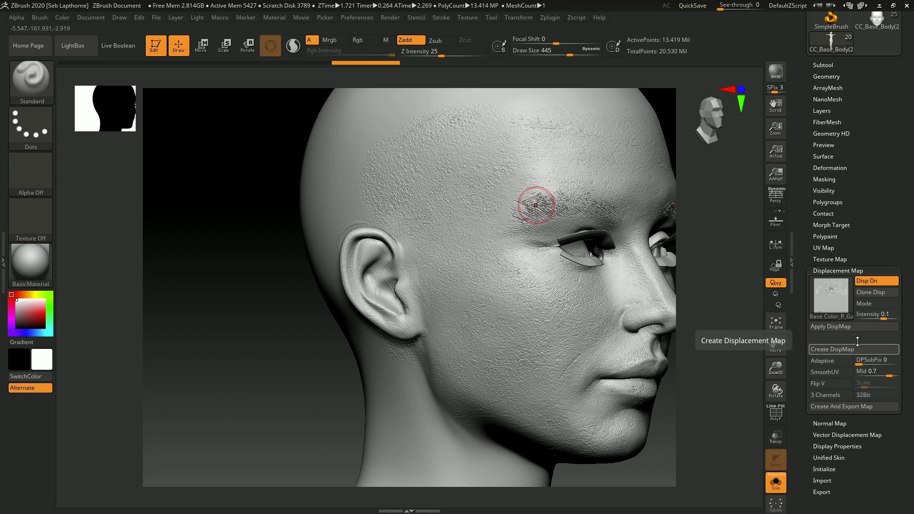
{"action": "left_click", "coordinate": [849, 331]}
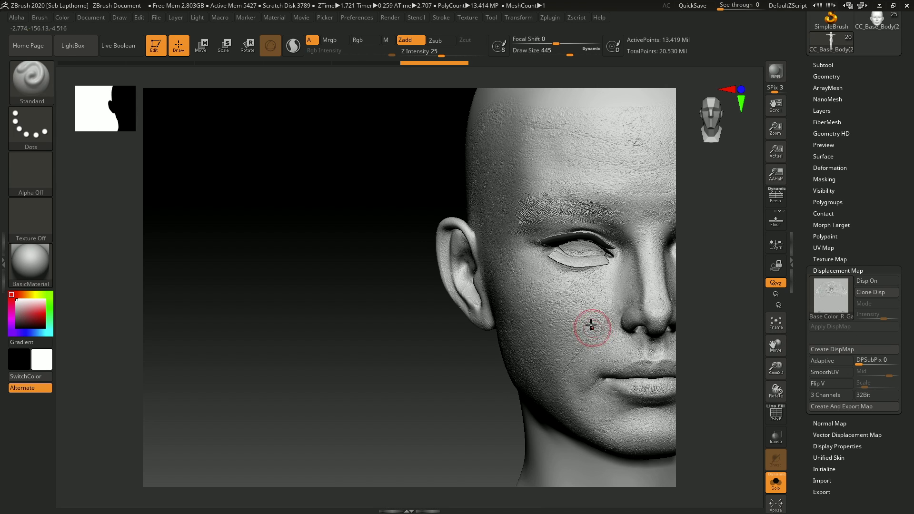
{"action": "right_click_drag", "start_coordinate": [592, 326], "coordinate": [524, 304]}
Turn on recording for the G layer, apply Base Color_G_Gamma with a Mid value of 0.7, and end recording
{"action": "left_click", "coordinate": [822, 111]}
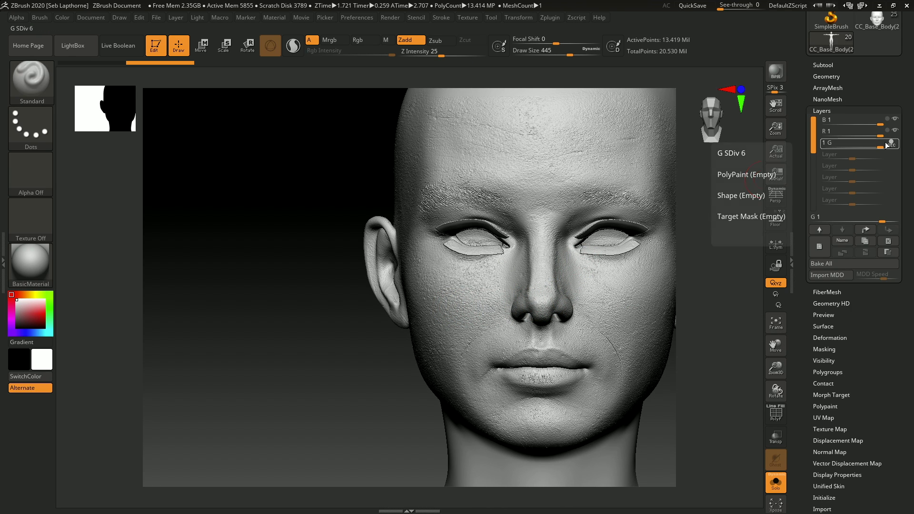
{"action": "left_click", "coordinate": [838, 441]}
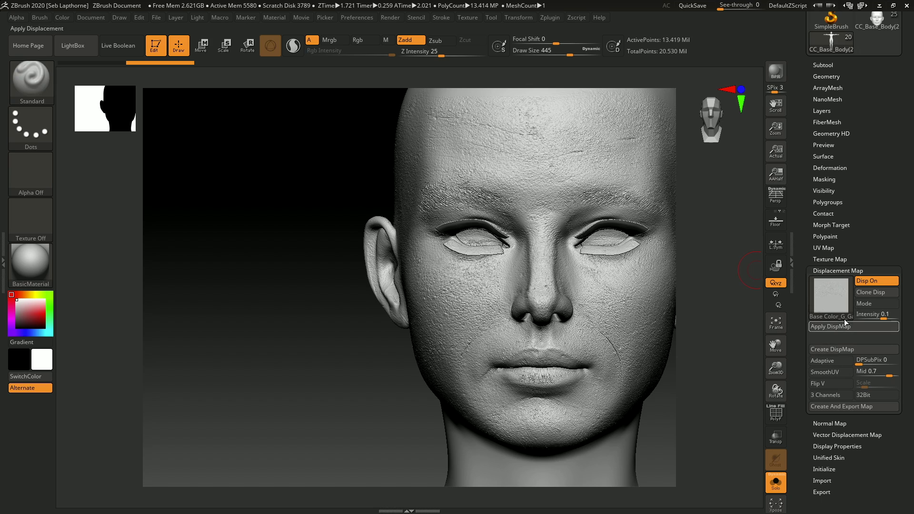
{"action": "left_click", "coordinate": [824, 110]}
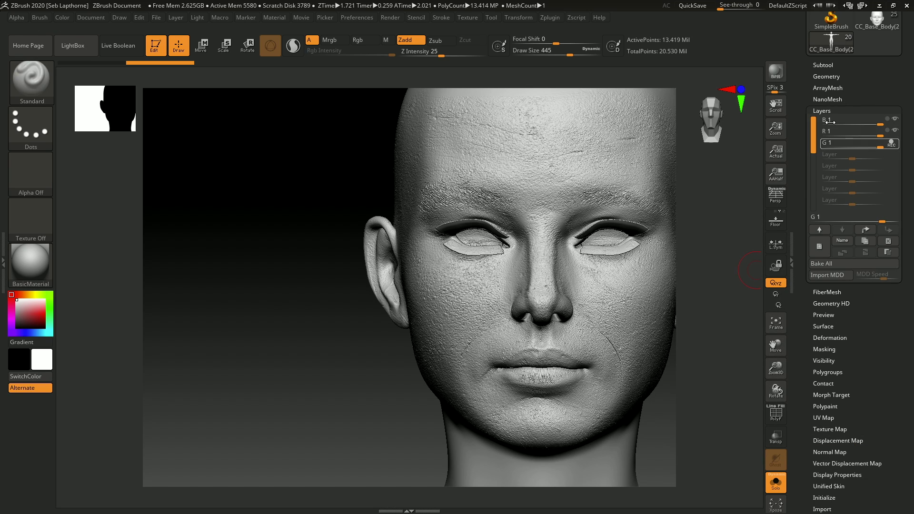
{"action": "left_click", "coordinate": [828, 440]}
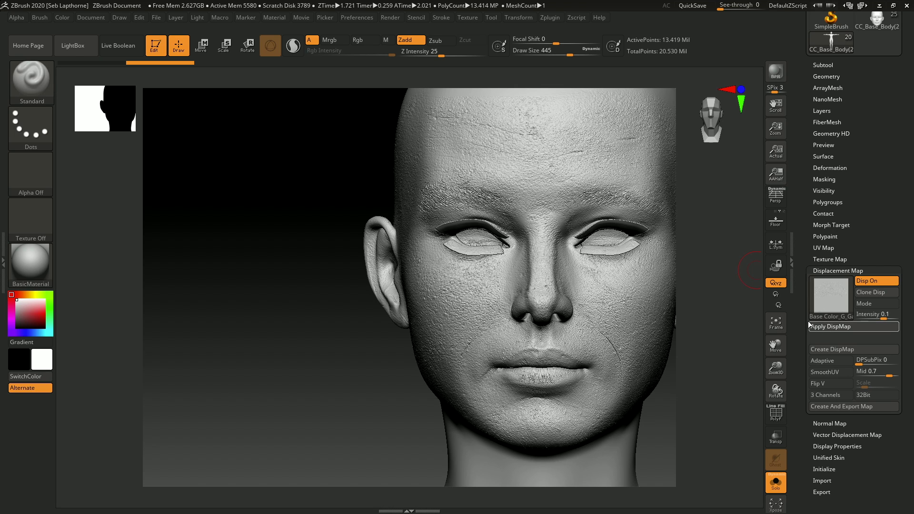
{"action": "left_click", "coordinate": [809, 326]}
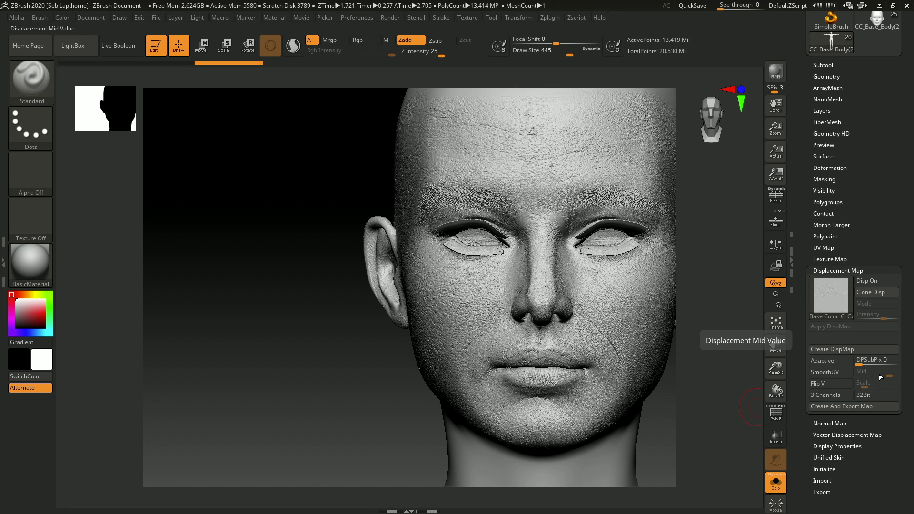
{"action": "left_click_drag", "start_coordinate": [776, 390], "coordinate": [827, 126]}
{"action": "left_click", "coordinate": [819, 112]}
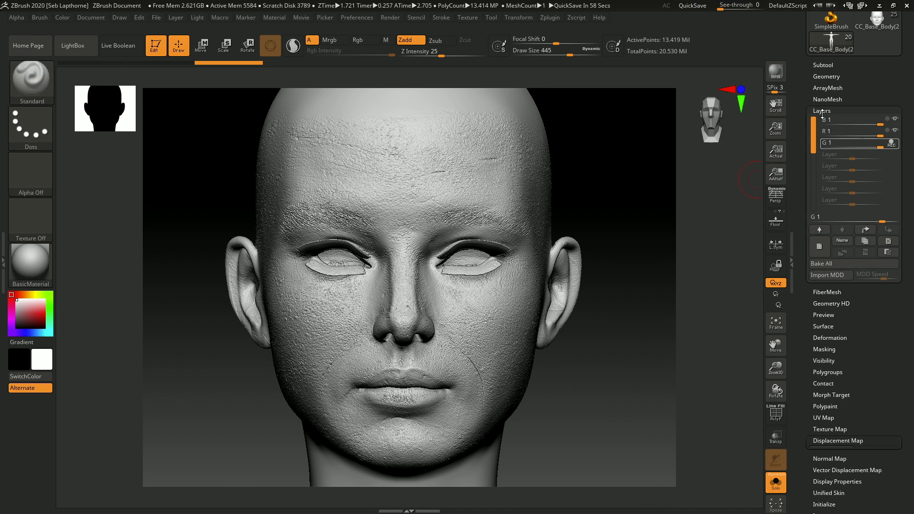
Switch to Mari and check the red channel source options of the Shuffle adjustment
{"action": "key", "text": "super"}
{"action": "left_click", "coordinate": [439, 508]}
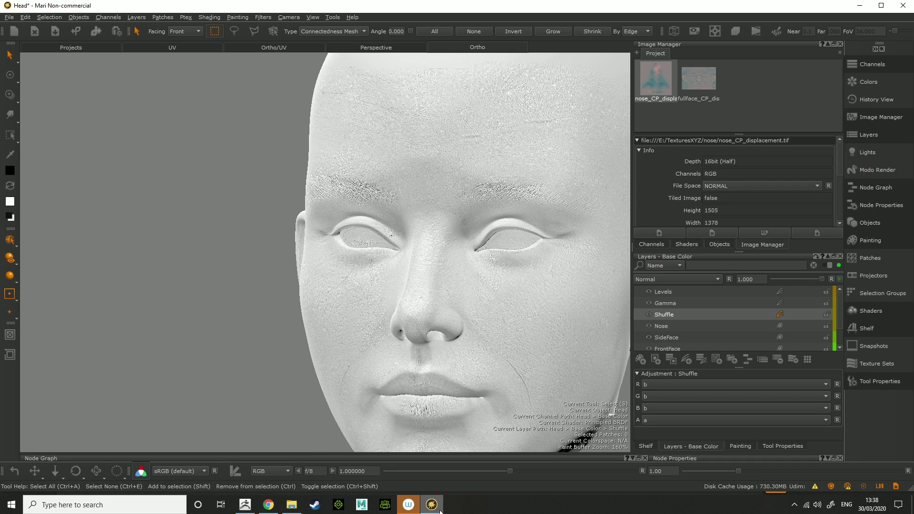
{"action": "left_click", "coordinate": [724, 385]}
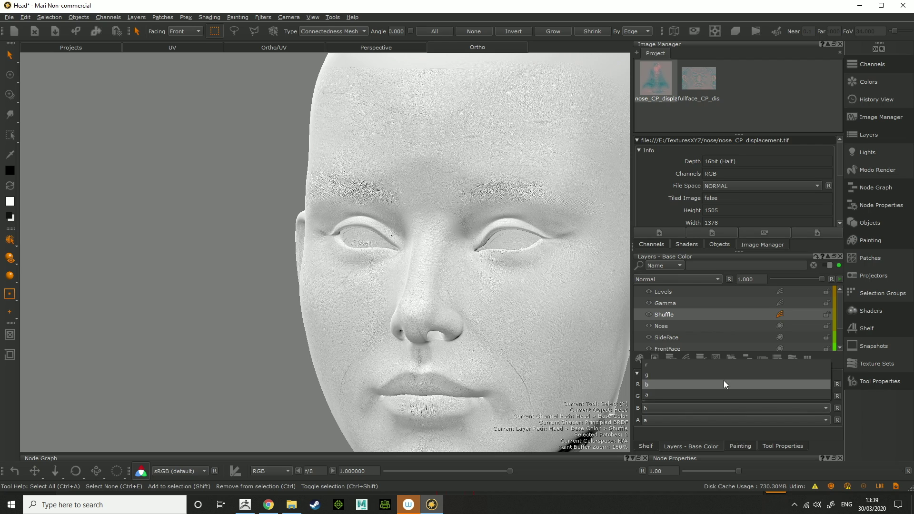
{"action": "left_click", "coordinate": [668, 388]}
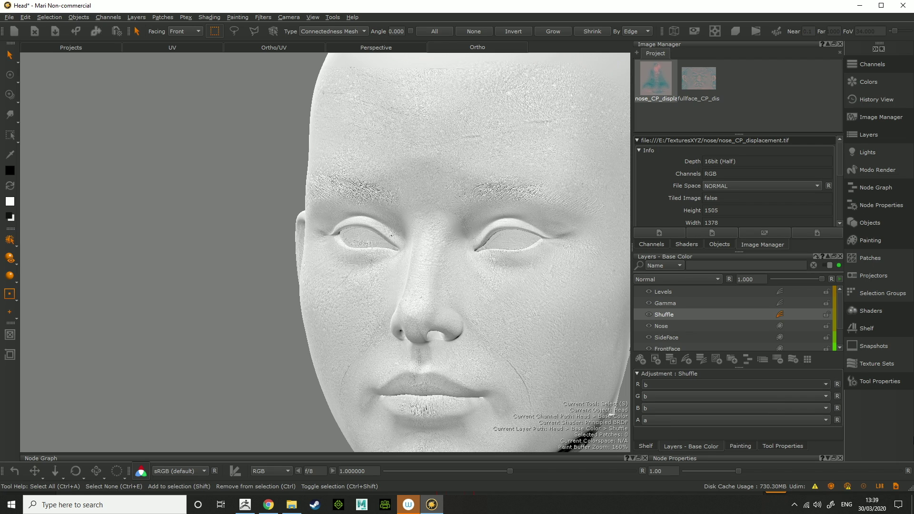
Switch back to ZBrush and rename the R layer as Large
{"action": "left_click", "coordinate": [252, 505]}
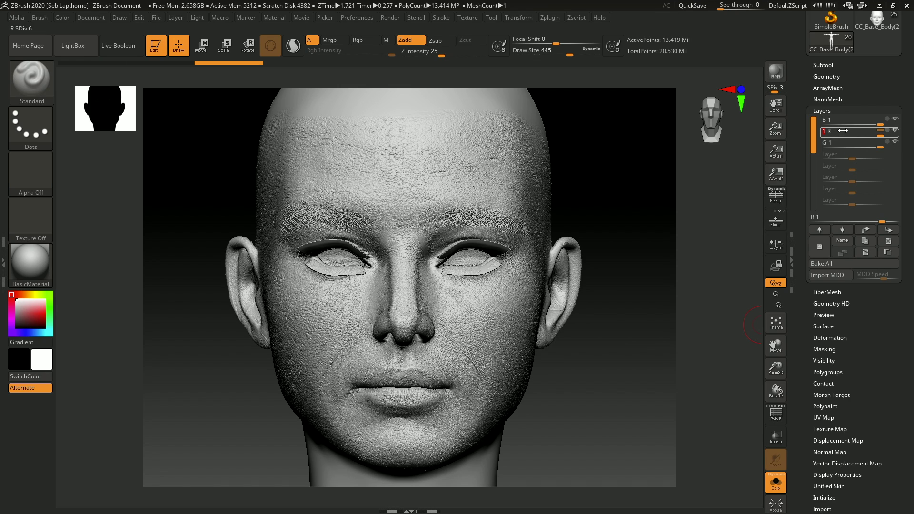
{"action": "left_click", "coordinate": [843, 242]}
{"action": "key", "text": "shift"}
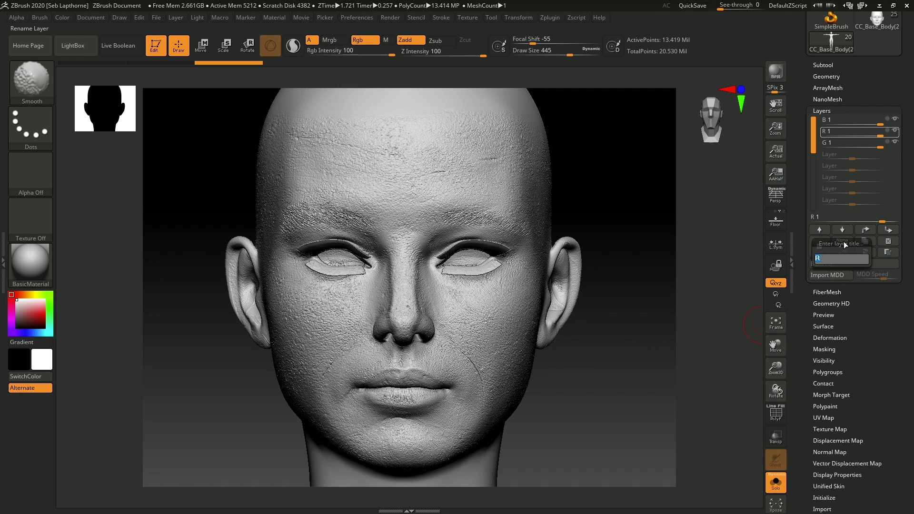
{"action": "type", "text": "LAr"}
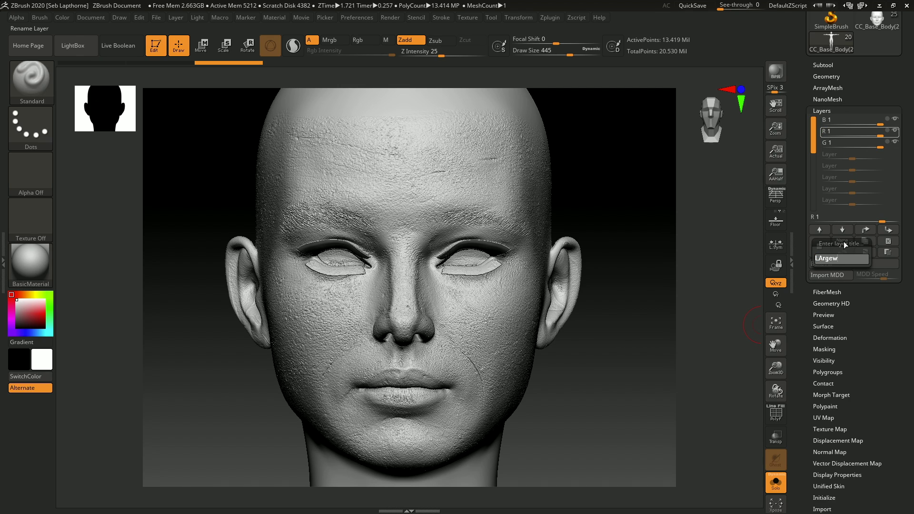
{"action": "type", "text": "gew"}
{"action": "key", "text": "BackSpace"}
{"action": "key", "text": "Return"}
Rename the B layer as Micro
{"action": "left_click", "coordinate": [837, 120]}
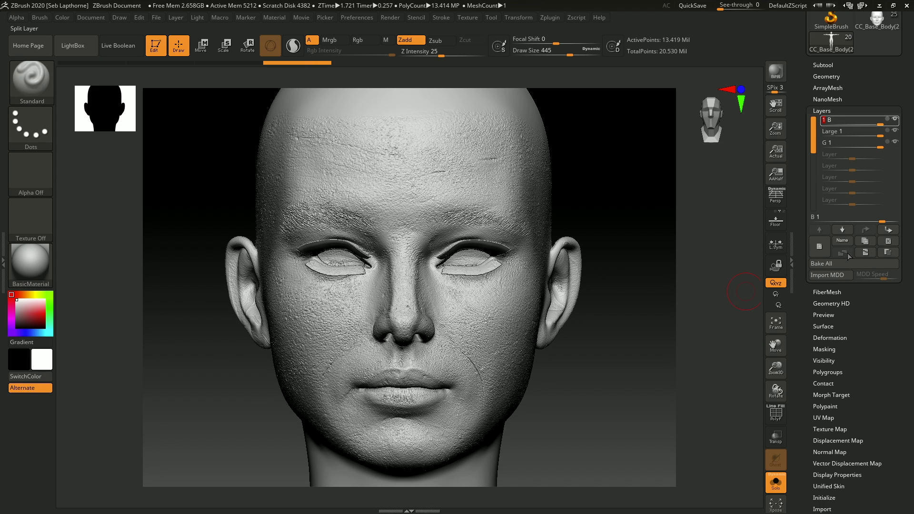
{"action": "left_click", "coordinate": [842, 240]}
{"action": "key", "text": "shift"}
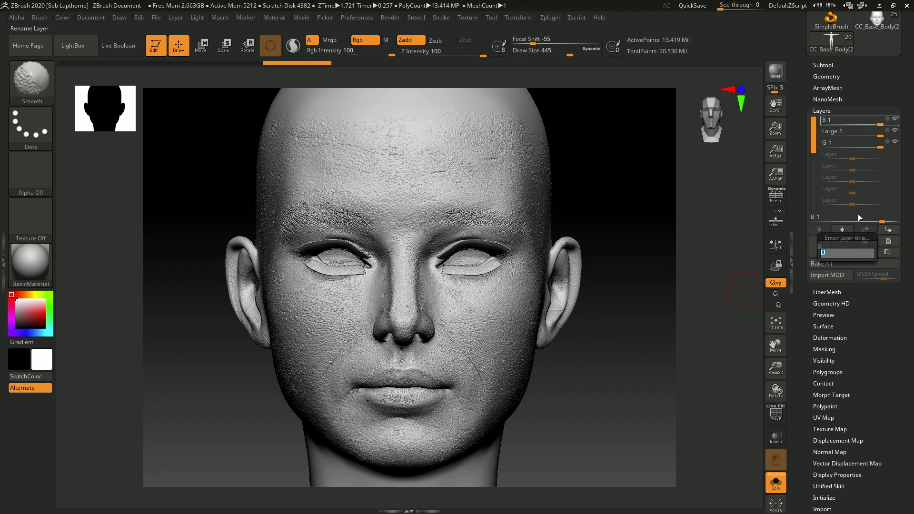
{"action": "type", "text": "Smal"}
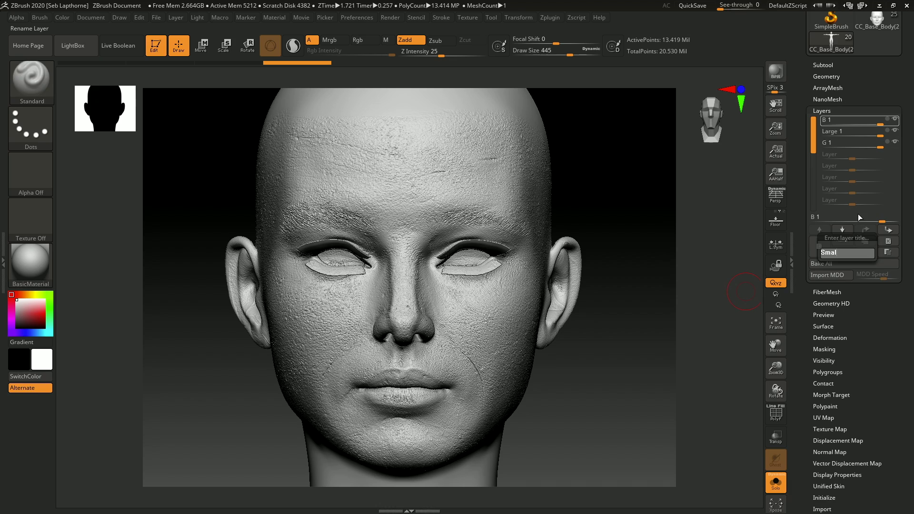
{"action": "key", "text": "BackSpace"}
{"action": "key", "text": "BackSpace"}
{"action": "key", "text": "BackSpace"}
{"action": "type", "text": "Micro"}
{"action": "key", "text": "Return"}
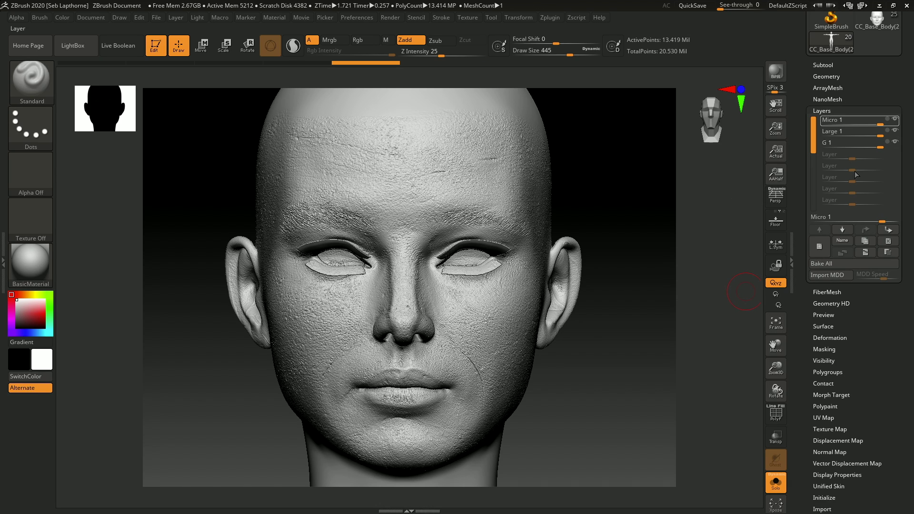
Rename the G layer as Mid
{"action": "left_click", "coordinate": [844, 143]}
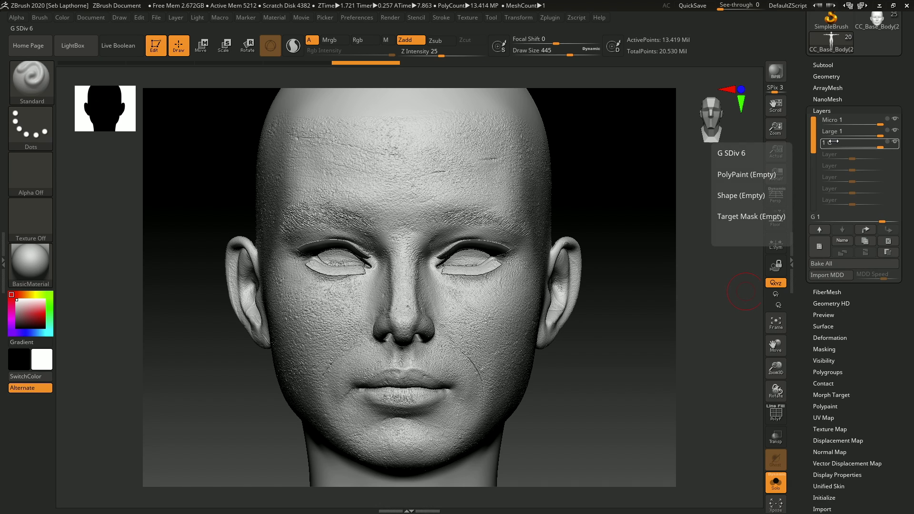
{"action": "left_click", "coordinate": [839, 241]}
{"action": "type", "text": "Mid"}
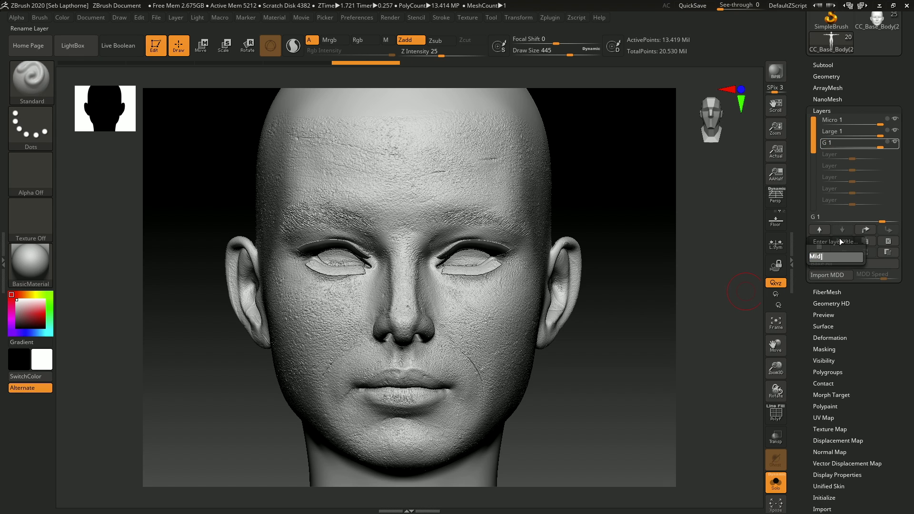
{"action": "key", "text": "Return"}
Reduce the layer intensities to about 0.33 for Mid, about 0.31 for Large and 0.6 for Micro
{"action": "left_click_drag", "start_coordinate": [864, 147], "coordinate": [829, 147]}
{"action": "left_click_drag", "start_coordinate": [876, 132], "coordinate": [863, 135]}
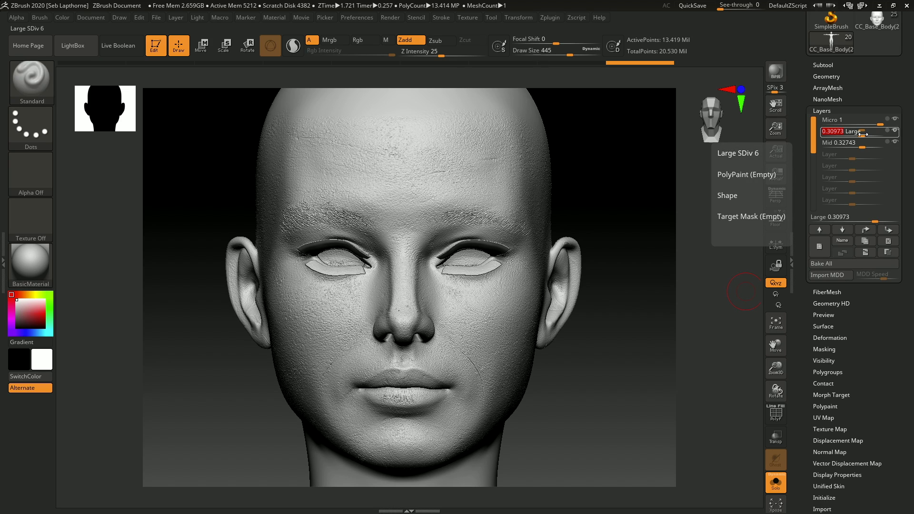
{"action": "left_click", "coordinate": [869, 120]}
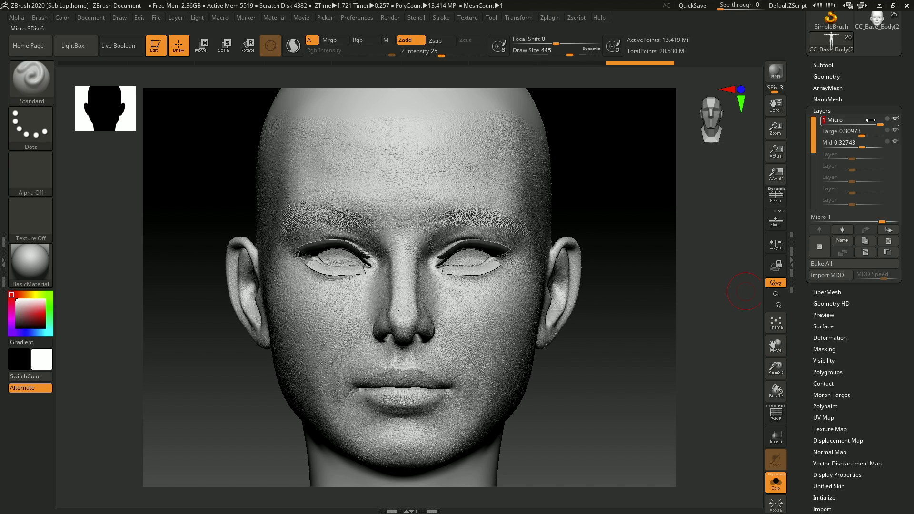
{"action": "left_click_drag", "start_coordinate": [871, 120], "coordinate": [871, 120]}
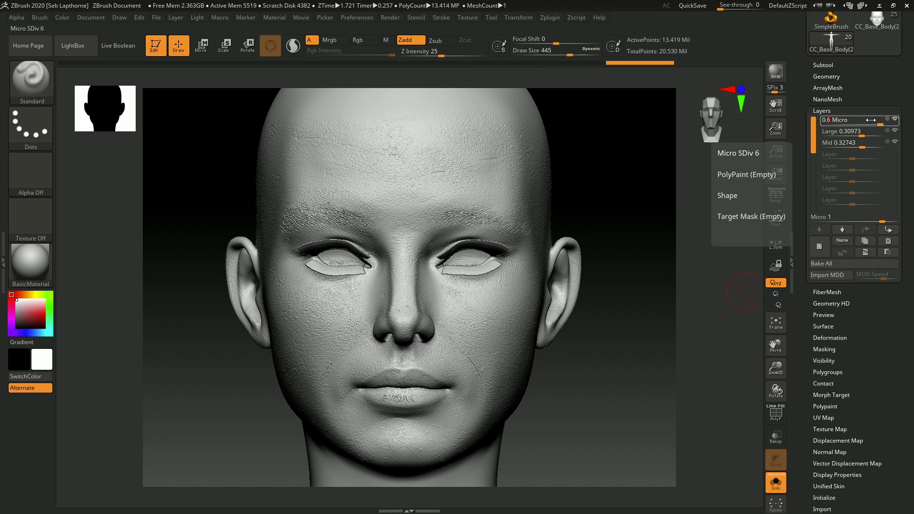
Examine the combined skin detail on the head from the front, three-quarter and side views
{"action": "left_click_drag", "start_coordinate": [675, 265], "coordinate": [644, 370]}
{"action": "right_click_drag", "start_coordinate": [645, 369], "coordinate": [610, 327], "text": "ctrl"}
{"action": "mouse_move", "coordinate": [610, 329]}
{"action": "left_mouse_down"}
{"action": "mouse_move", "coordinate": [591, 295]}
{"action": "mouse_move", "coordinate": [608, 355]}
{"action": "mouse_move", "coordinate": [642, 358]}
{"action": "left_mouse_up"}
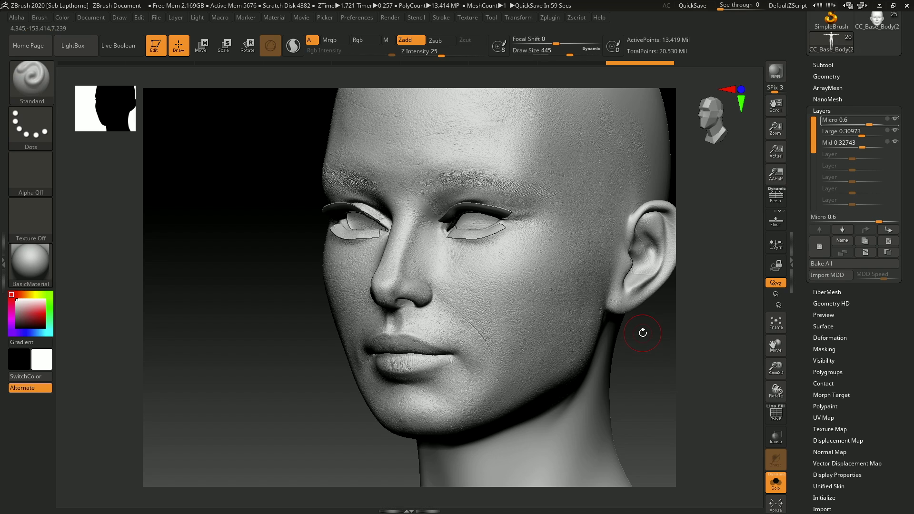
{"action": "left_click_drag", "start_coordinate": [651, 334], "coordinate": [592, 408]}
{"action": "left_click_drag", "start_coordinate": [616, 373], "coordinate": [515, 347]}
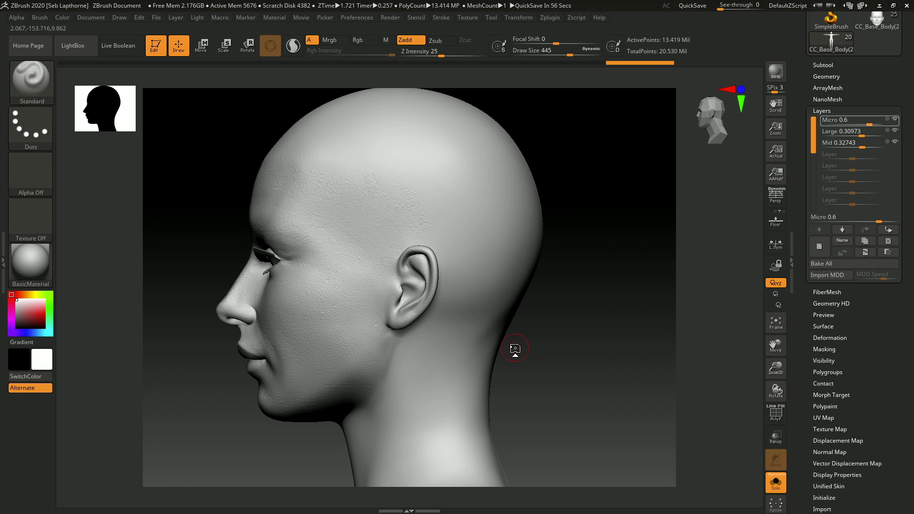
{"action": "mouse_move", "coordinate": [555, 337]}
{"action": "left_mouse_down"}
{"action": "mouse_move", "coordinate": [580, 341]}
{"action": "mouse_move", "coordinate": [547, 340]}
{"action": "mouse_move", "coordinate": [561, 341]}
{"action": "left_mouse_up"}
{"action": "mouse_move", "coordinate": [561, 342]}
{"action": "right_mouse_down", "text": "shift"}
{"action": "mouse_move", "coordinate": [614, 365]}
{"action": "mouse_move", "coordinate": [607, 418]}
{"action": "mouse_move", "coordinate": [616, 395]}
{"action": "mouse_move", "coordinate": [604, 386]}
{"action": "mouse_move", "coordinate": [620, 367]}
{"action": "right_mouse_up", "text": "shift"}
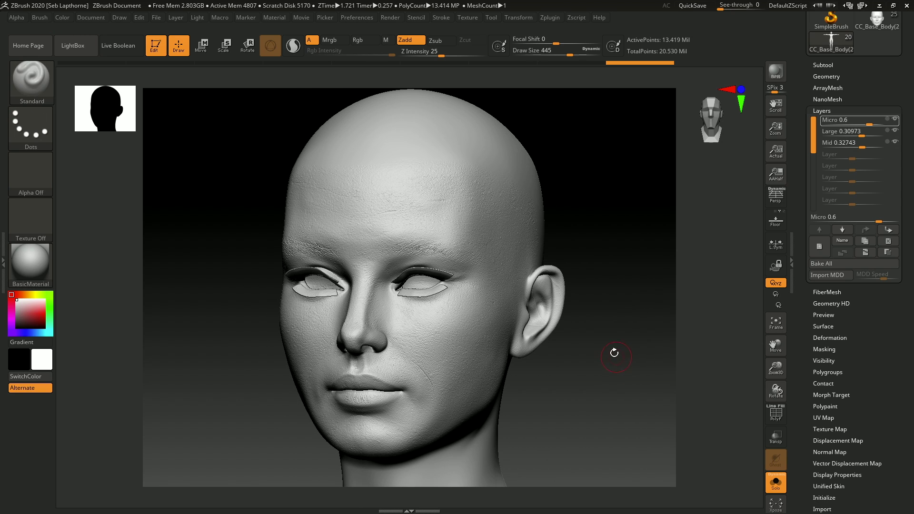